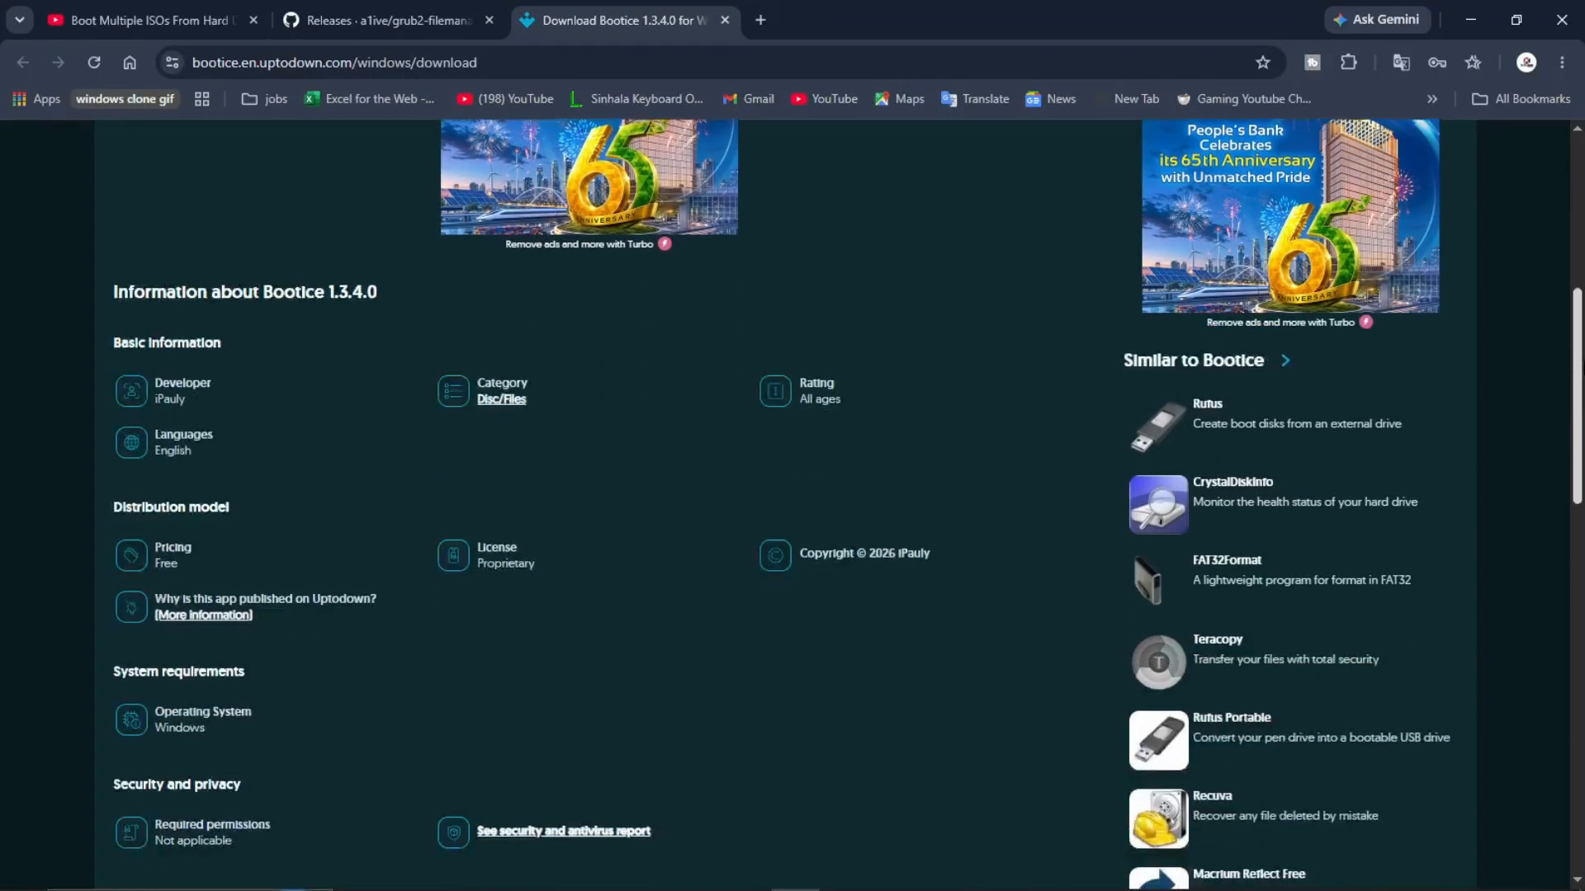
{"action": "scroll", "coordinate": [793, 504], "scroll_direction": "down", "scroll_amount": 6}
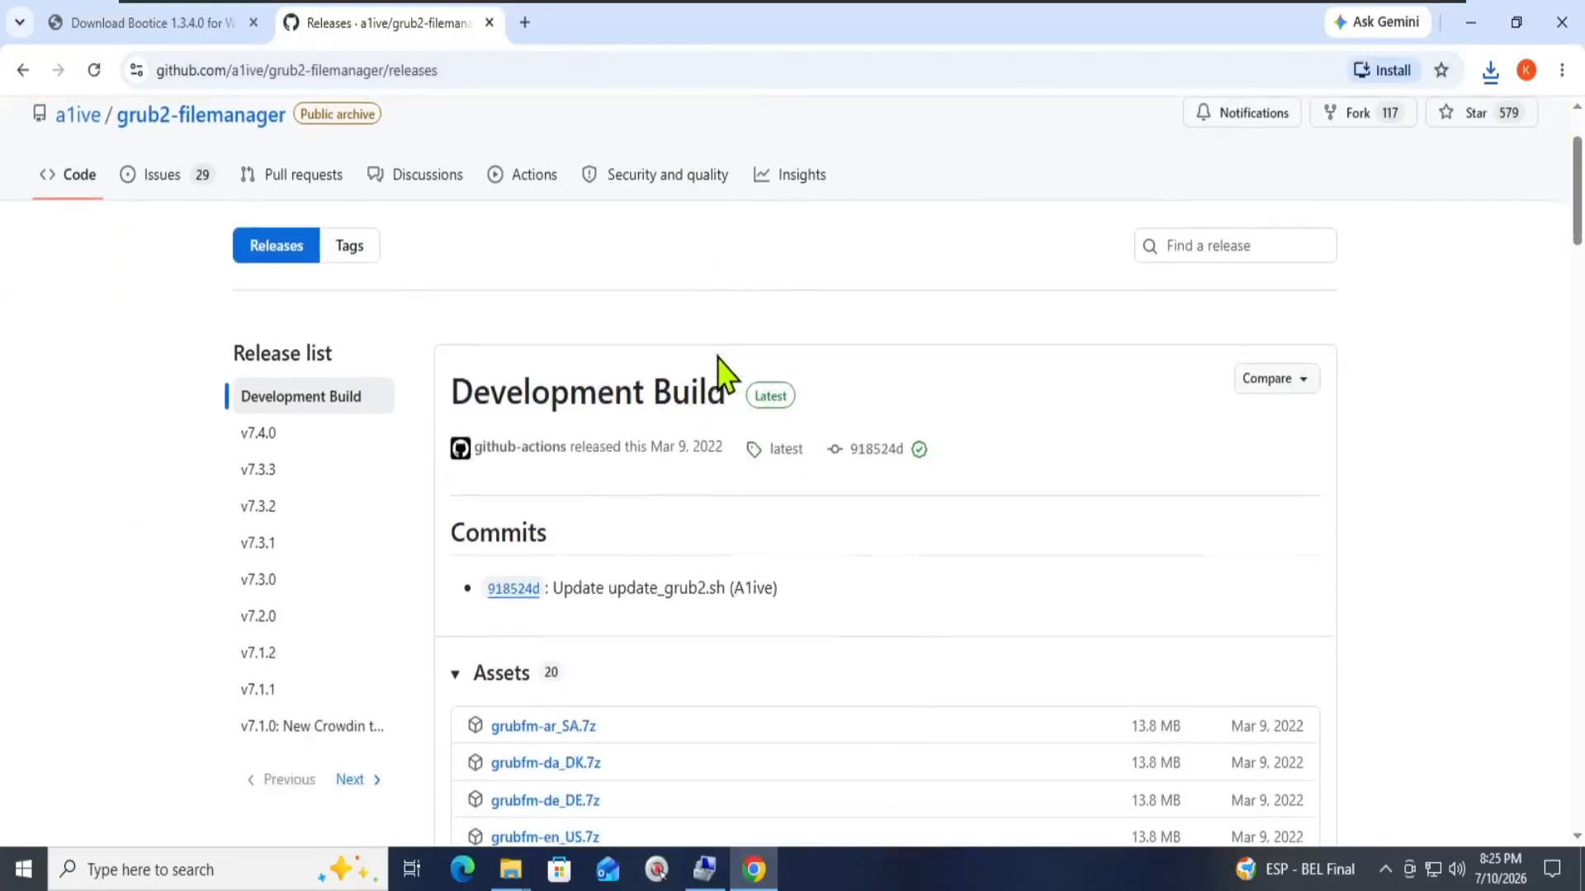
{"action": "scroll", "coordinate": [719, 363], "scroll_direction": "down", "scroll_amount": 5}
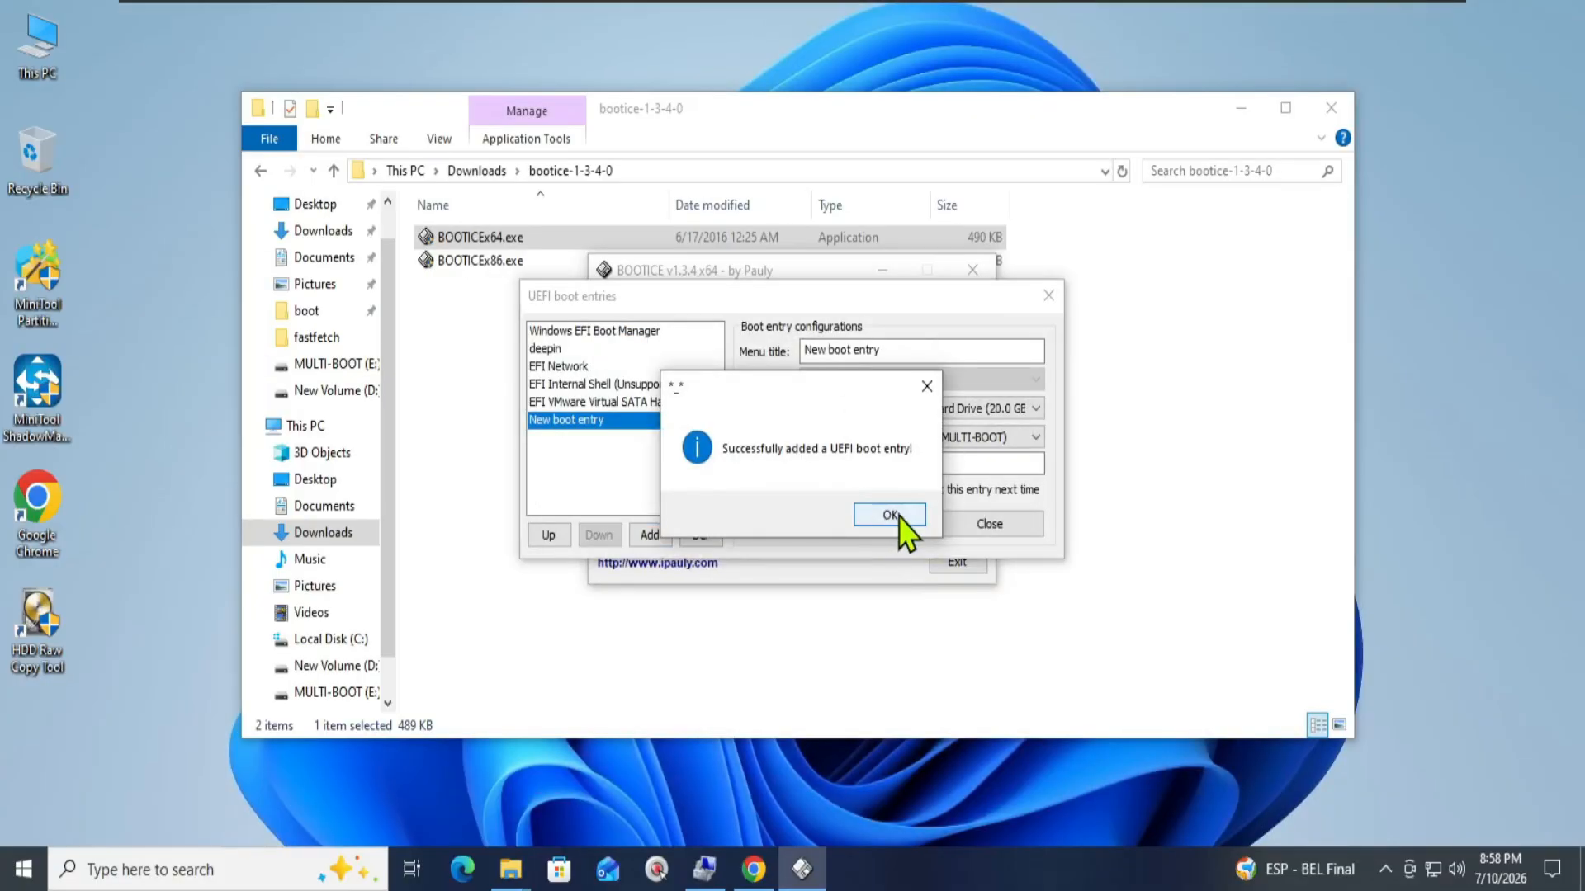
Title the new UEFI boot entry Multi-boot ISOs, choose the FAT32 MULTI-BOOT (E:) boot partition and save the entry.
{"action": "left_click", "coordinate": [890, 515]}
{"action": "left_click", "coordinate": [898, 351]}
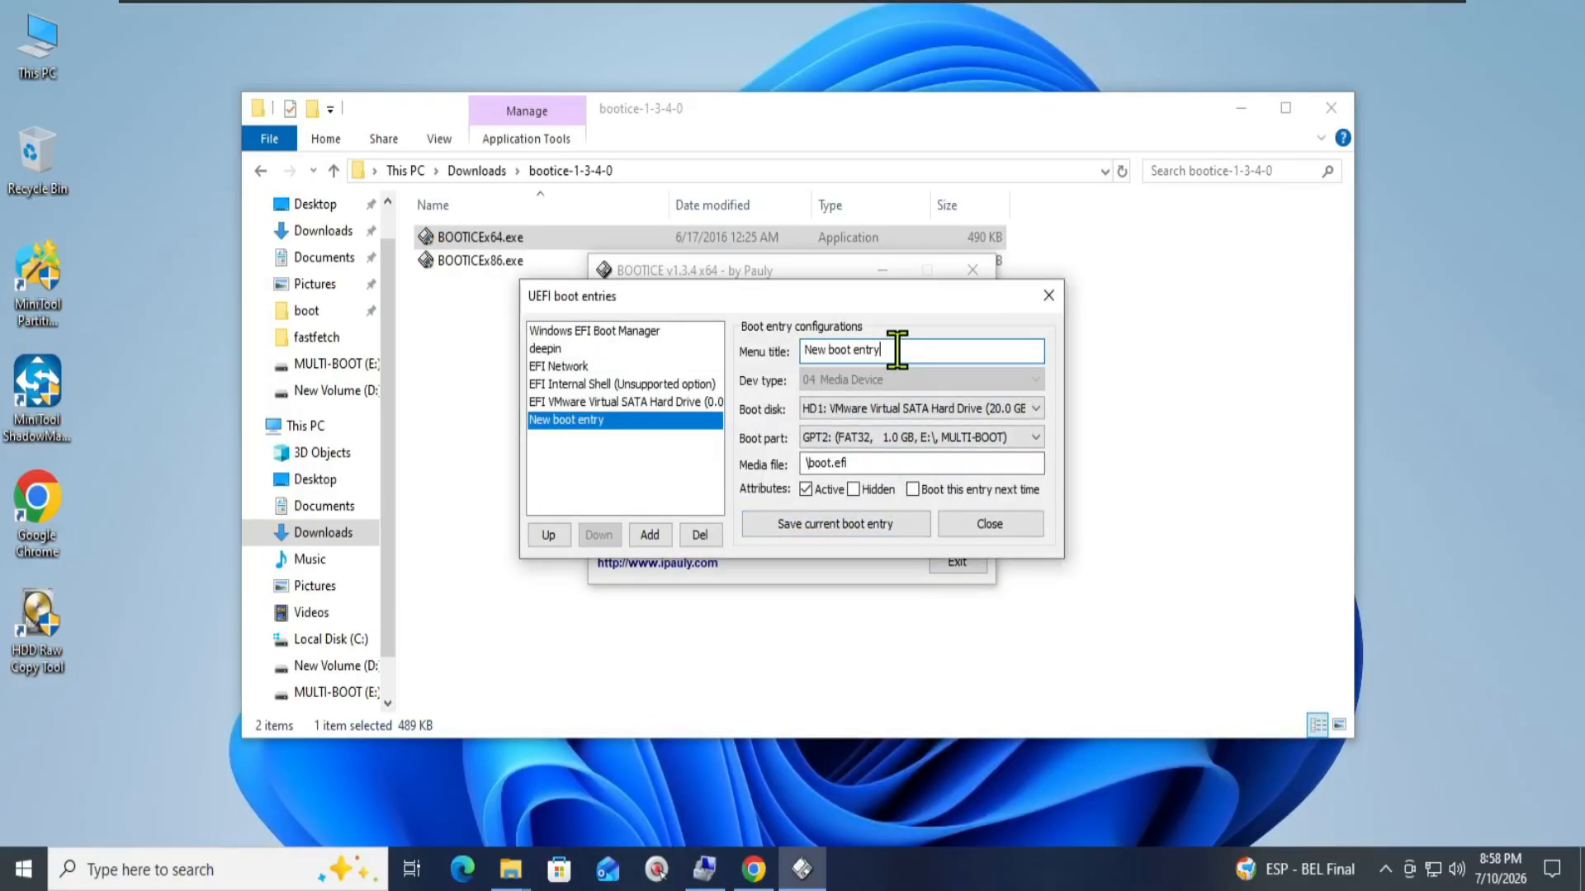
{"action": "key", "text": "ctrl+a"}
{"action": "left_click", "coordinate": [957, 450]}
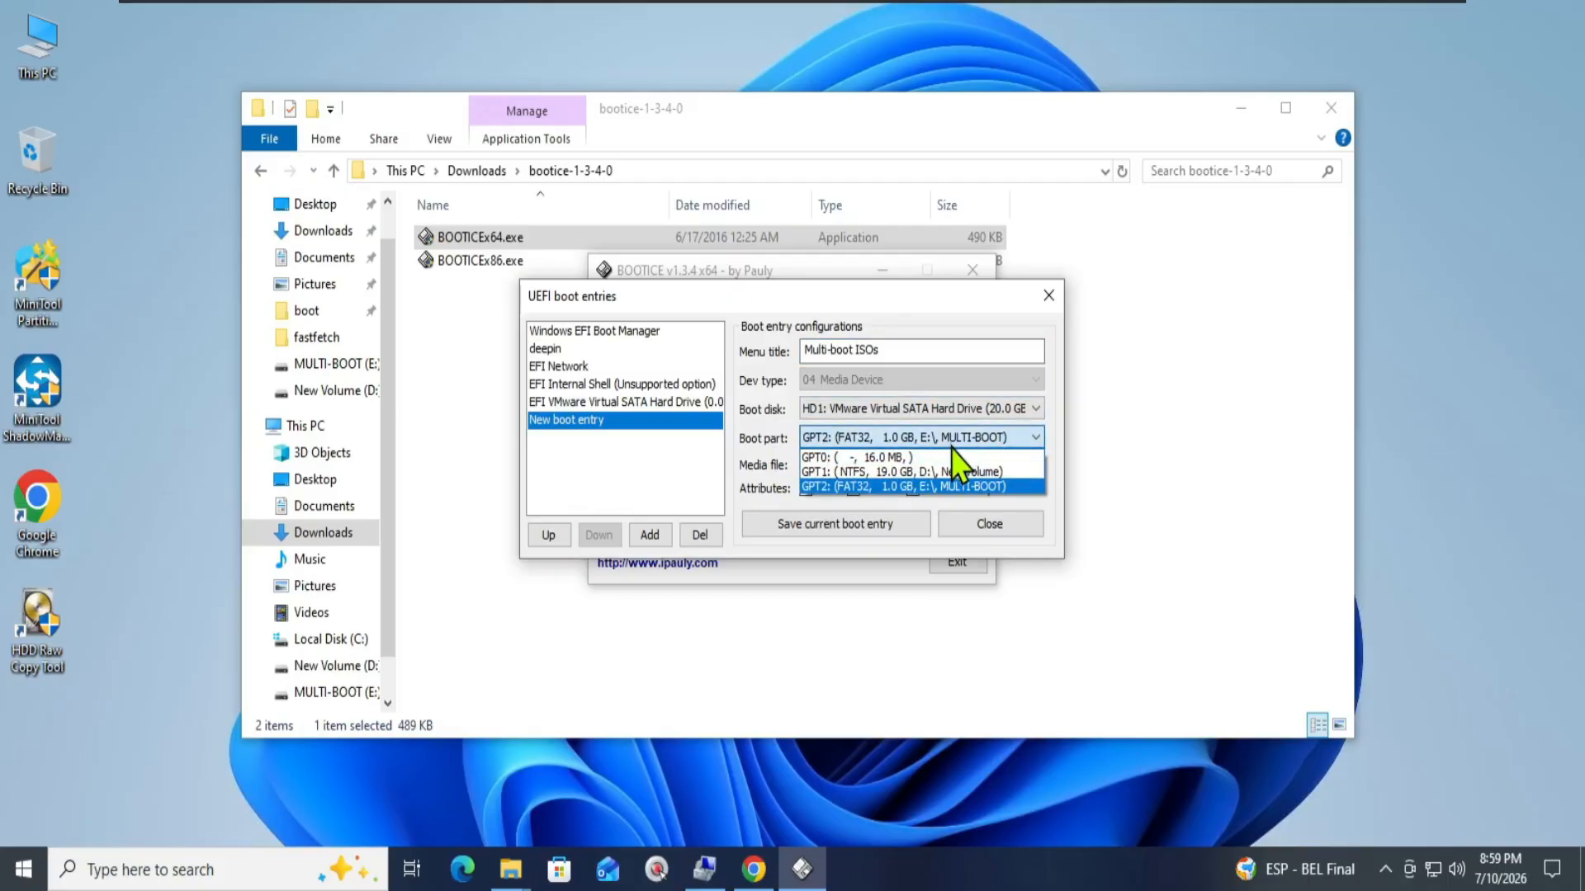
{"action": "left_click", "coordinate": [967, 487]}
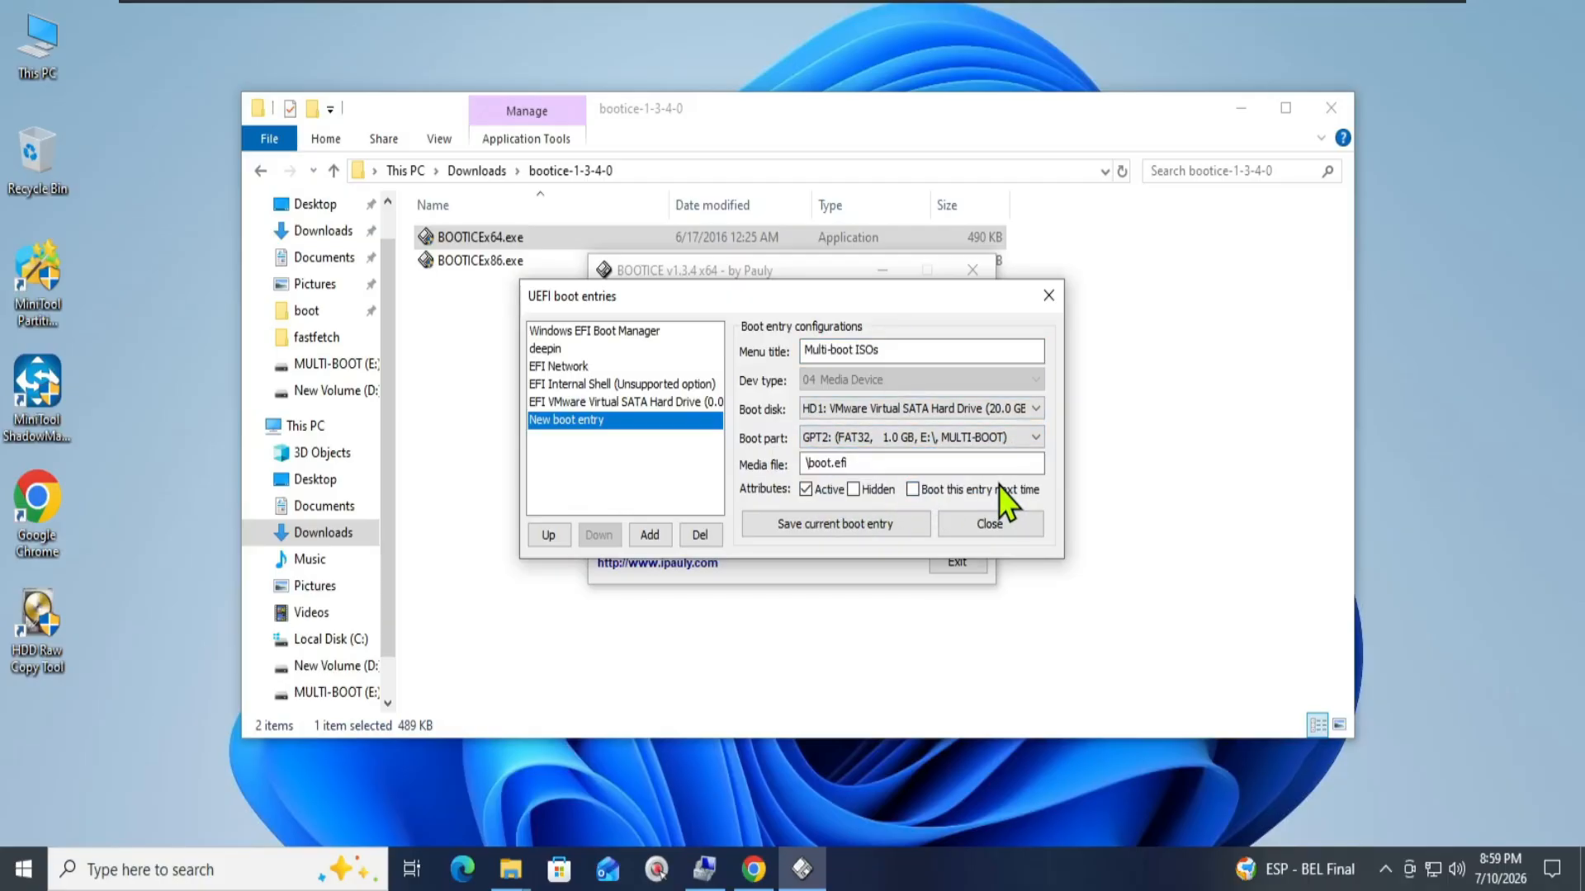
{"action": "left_click", "coordinate": [833, 525]}
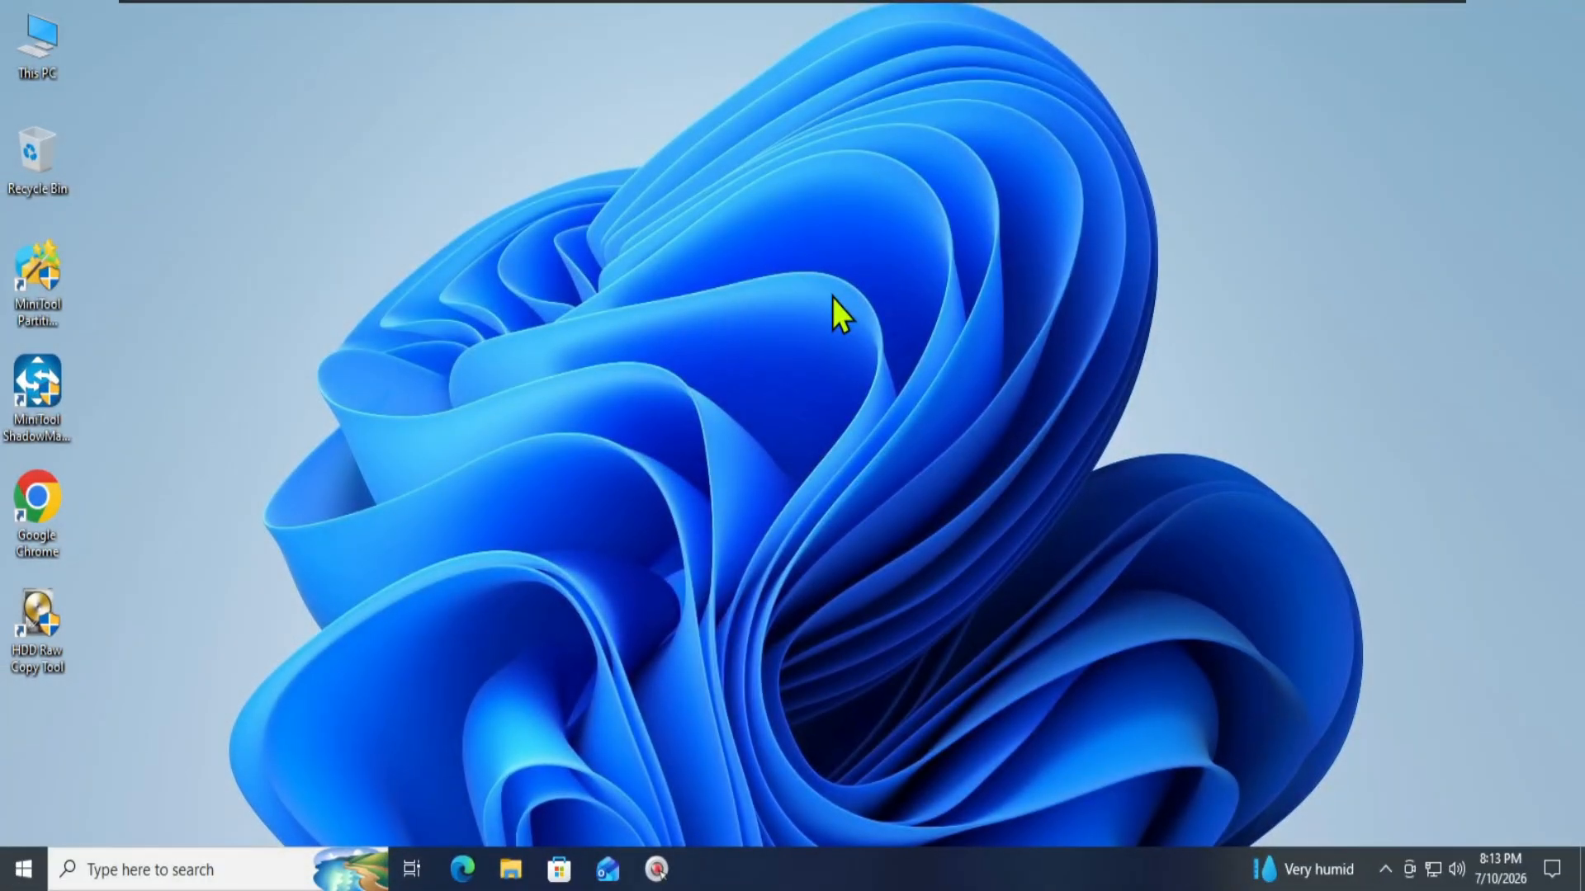
Create a folder named ISOs in the root of the New Volume (D:) drive.
{"action": "double_click", "coordinate": [41, 54]}
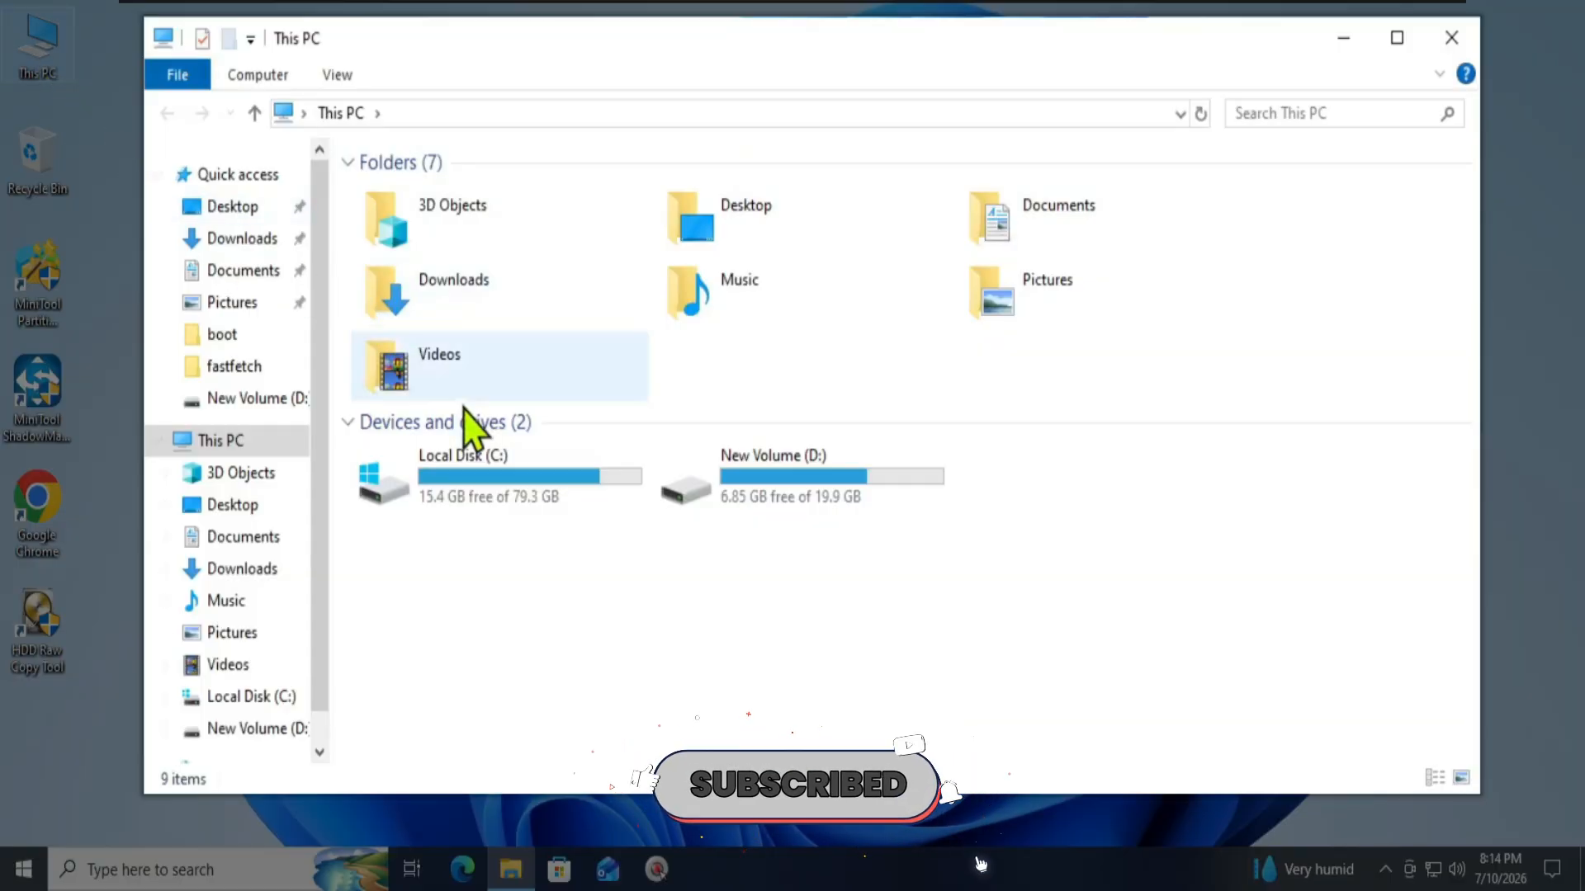
{"action": "left_click", "coordinate": [833, 479]}
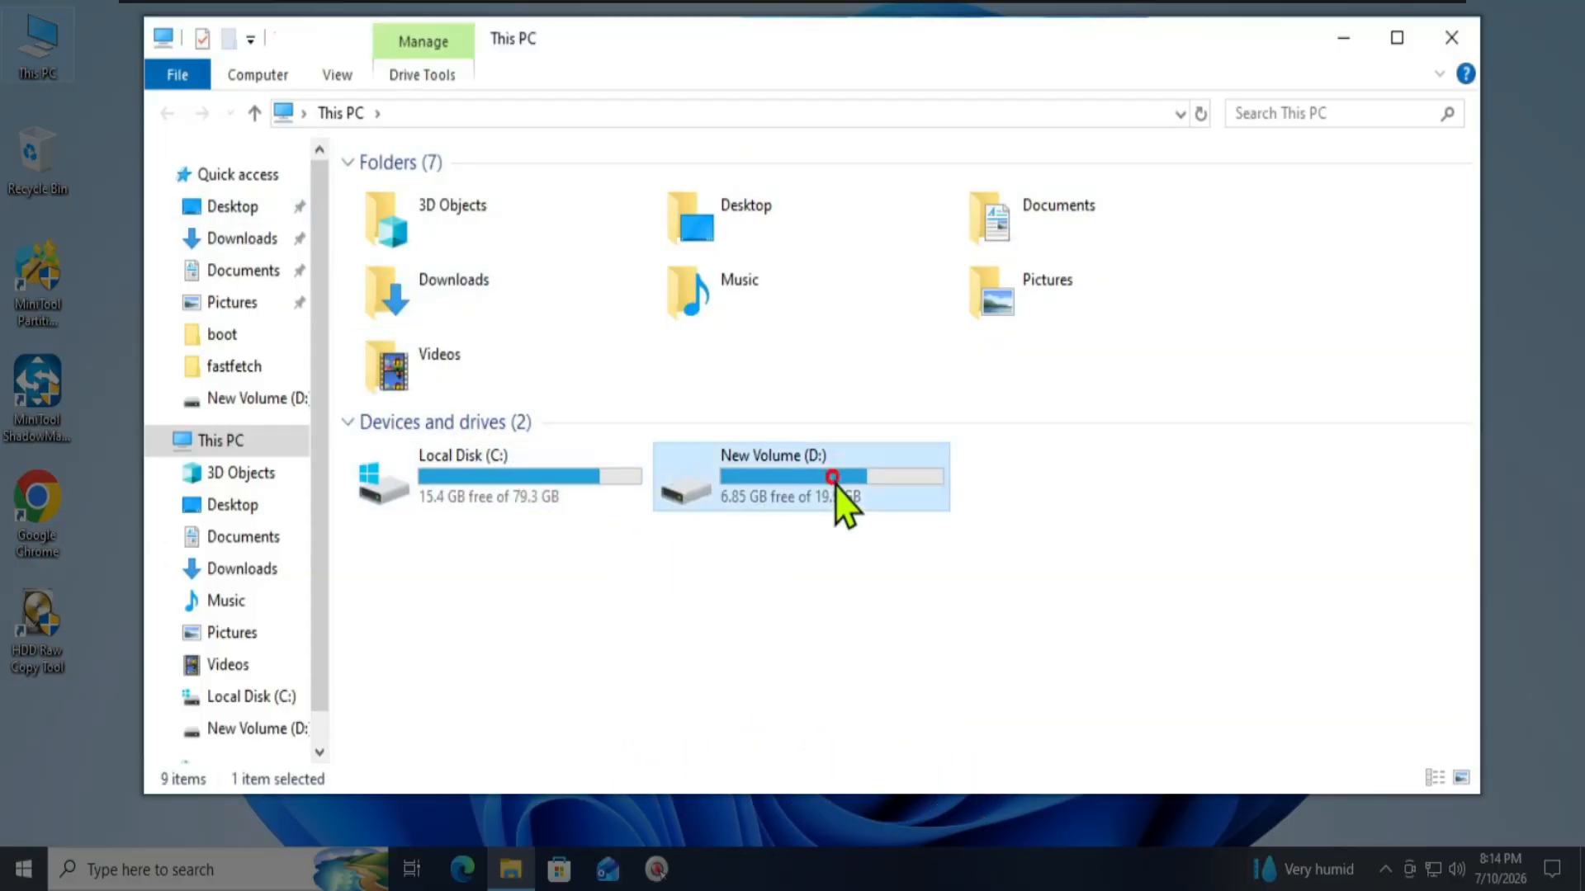
{"action": "double_click", "coordinate": [833, 479]}
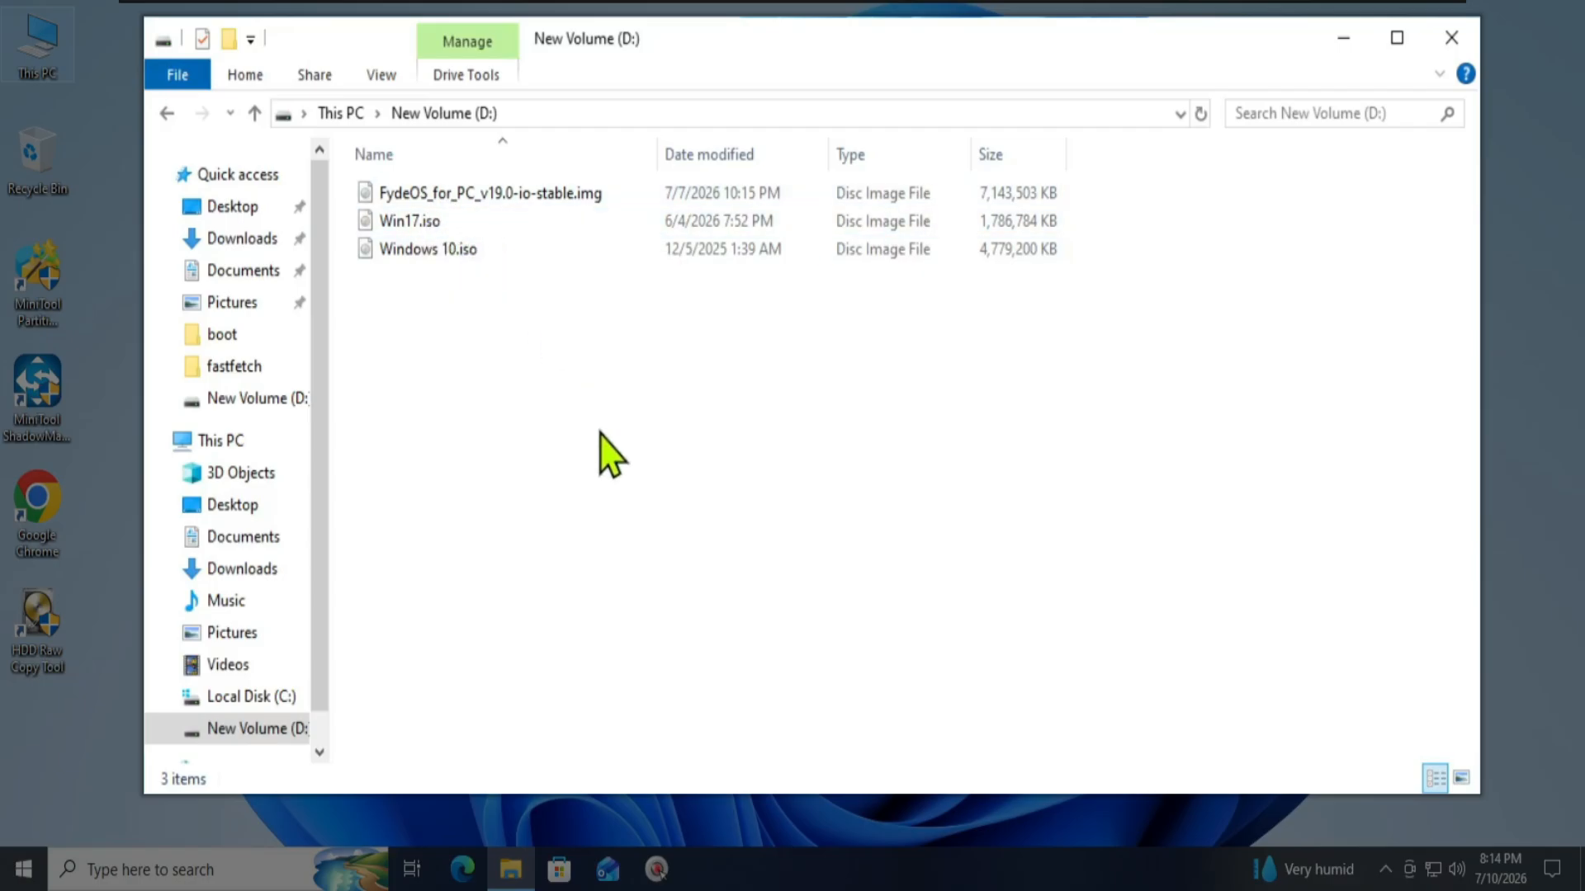
{"action": "right_click", "coordinate": [579, 305]}
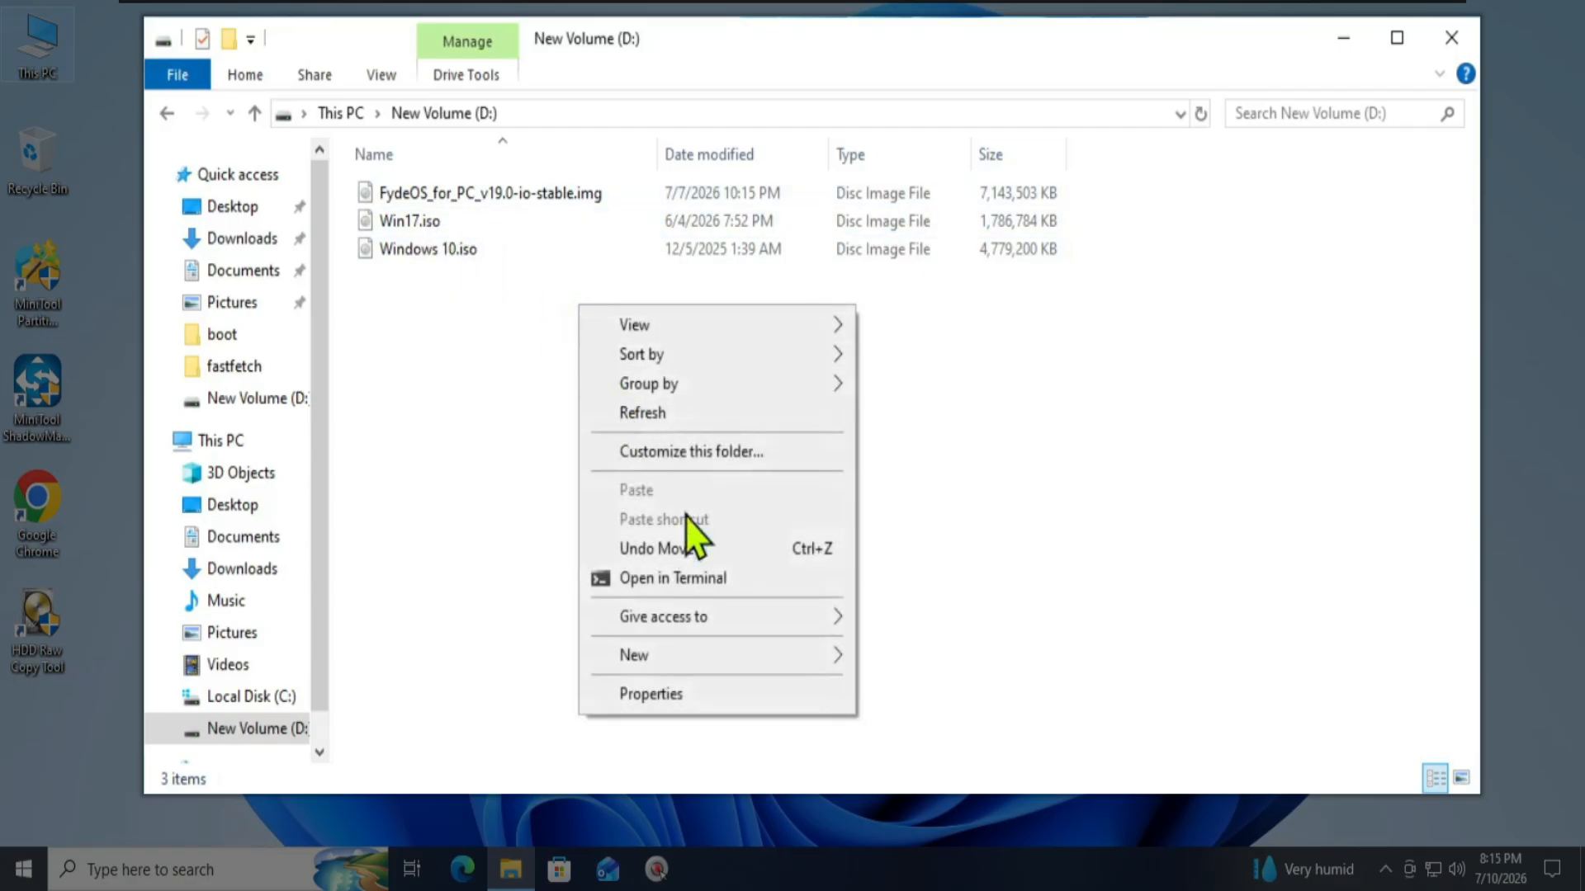
{"action": "mouse_move", "coordinate": [821, 656]}
{"action": "left_click", "coordinate": [891, 656]}
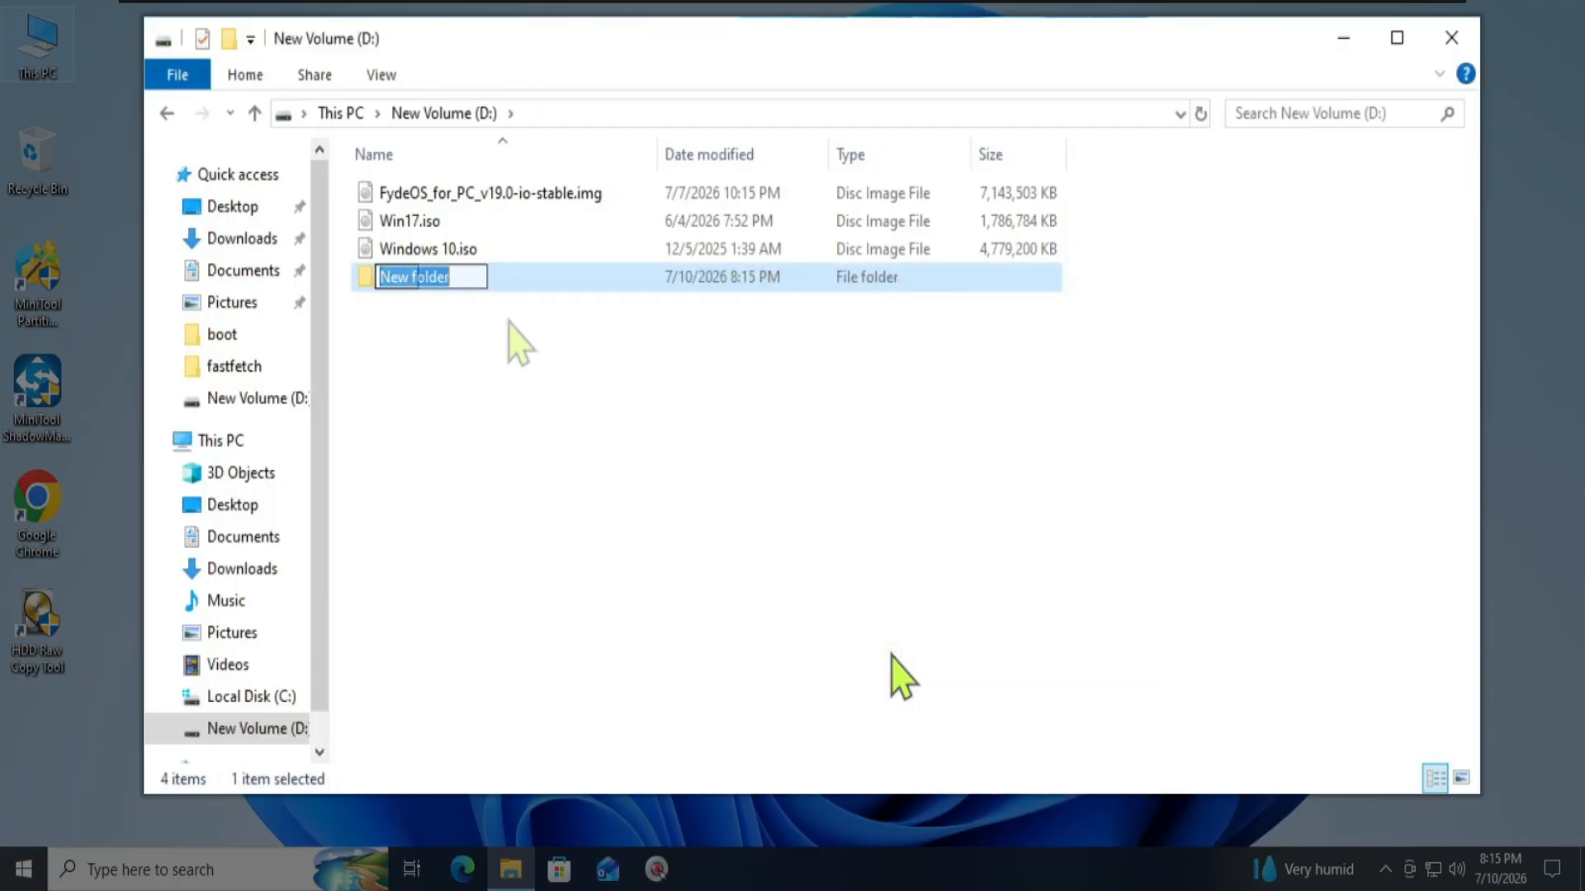
{"action": "key", "text": "BackSpace"}
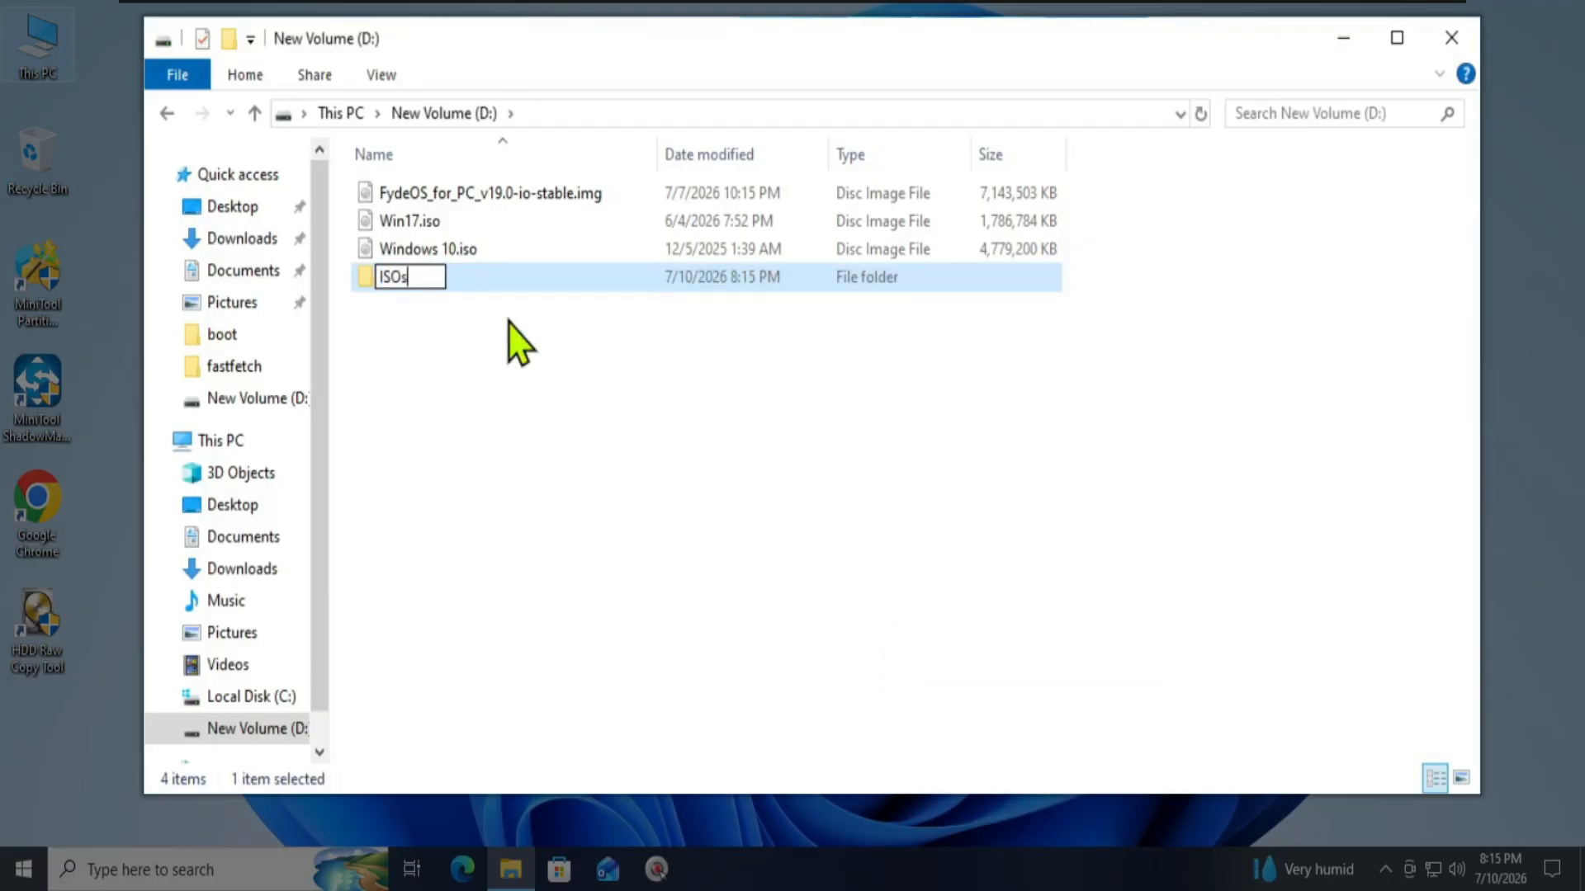
{"action": "left_click", "coordinate": [509, 322]}
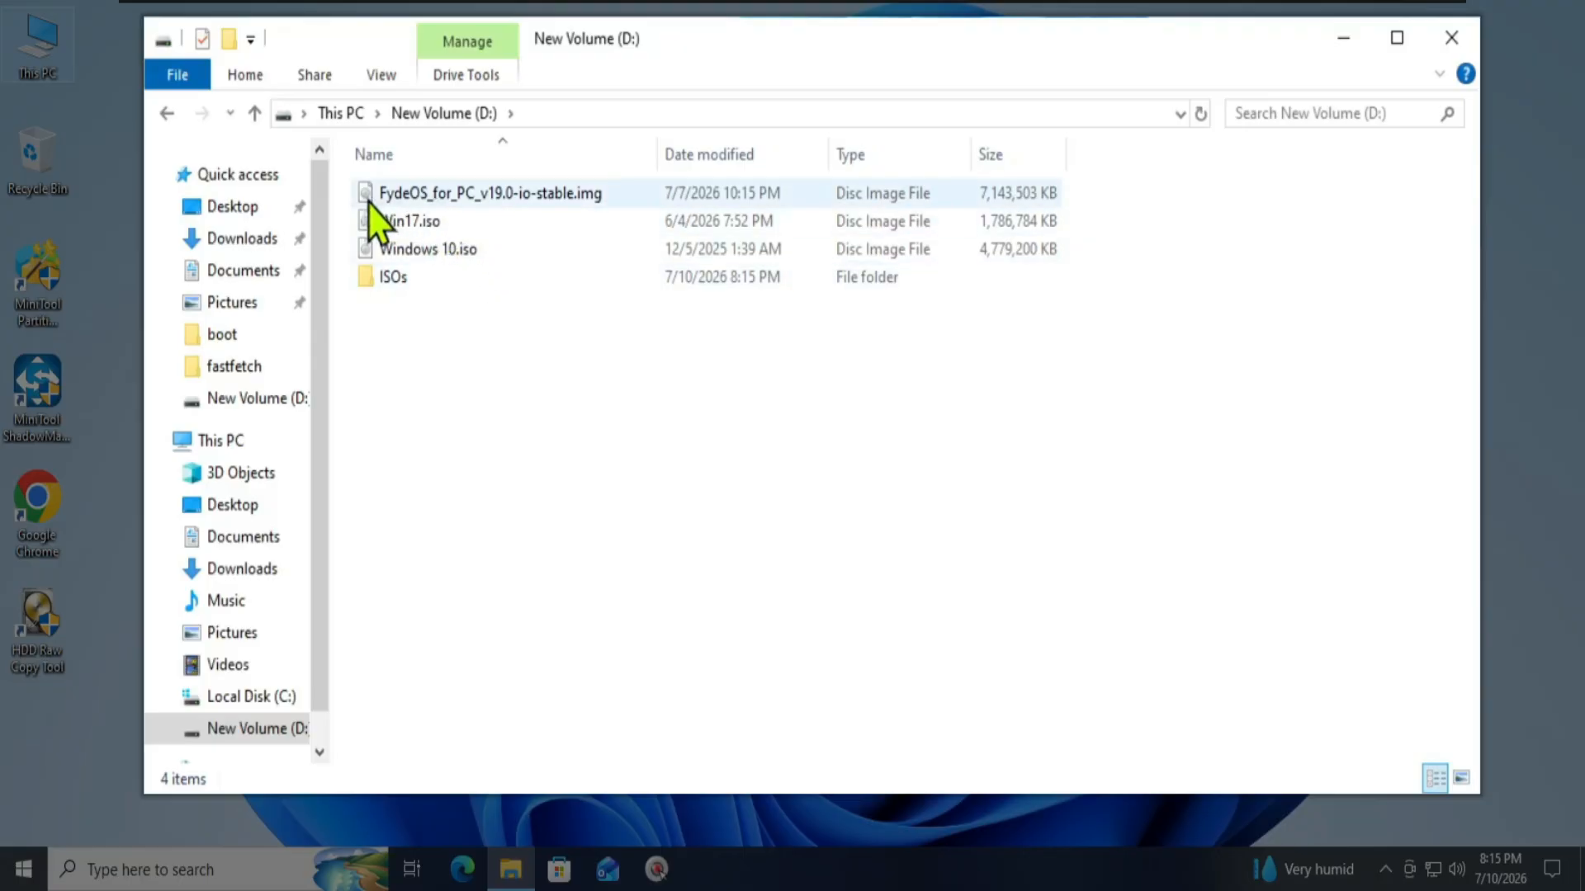
Move FydeOS_for_PC_v19.0-io-stable.img, Win17.iso and Windows 10.iso into the ISOs folder and return to This PC.
{"action": "left_click_drag", "start_coordinate": [353, 193], "coordinate": [430, 249]}
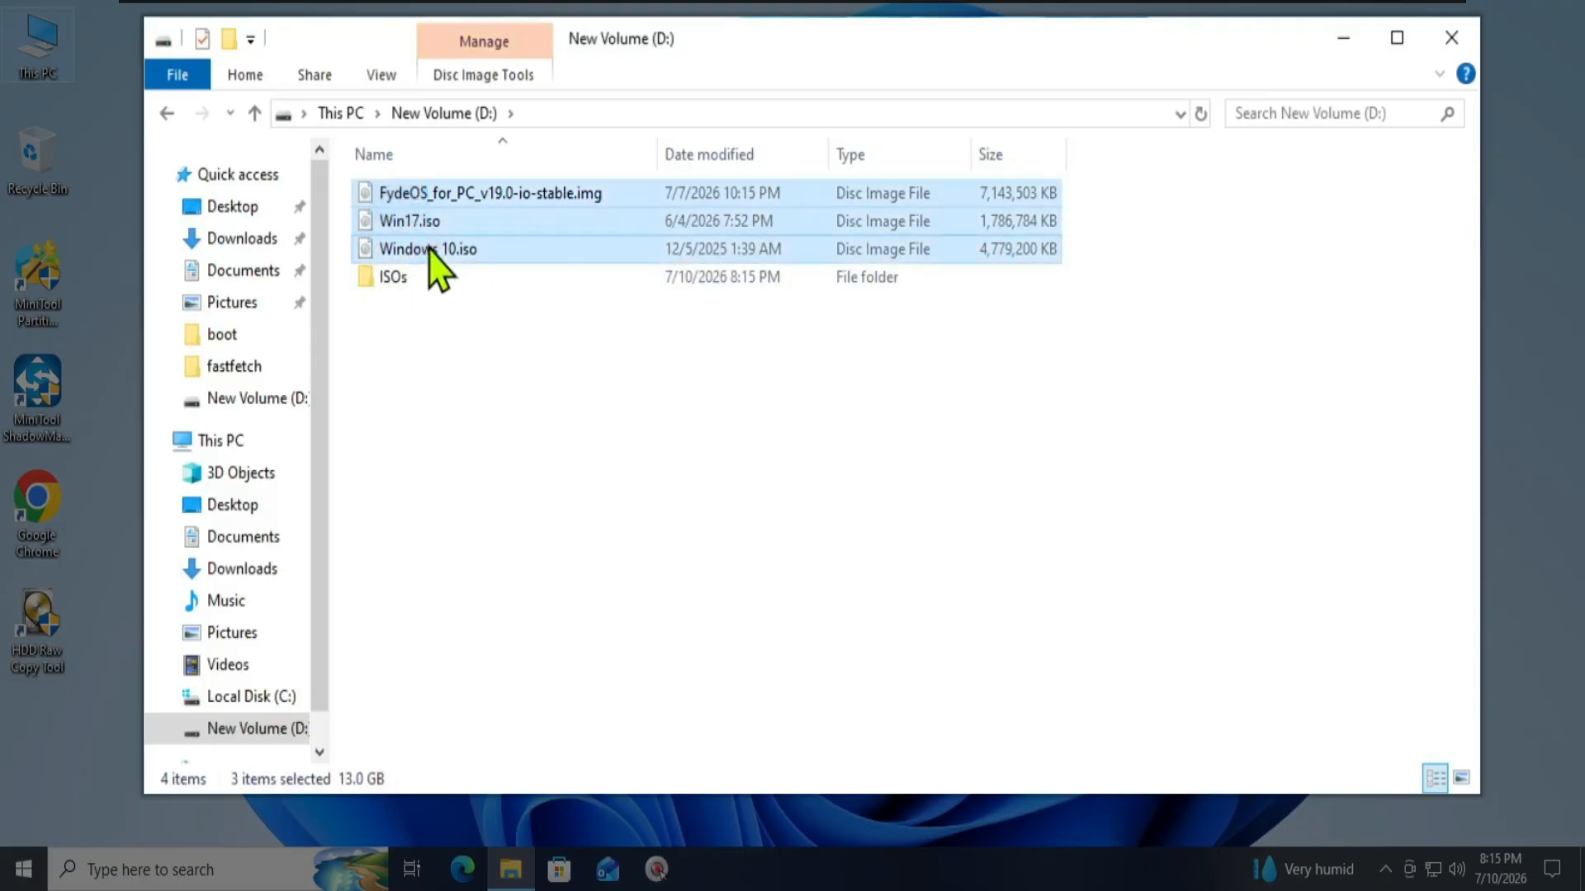
{"action": "double_click", "coordinate": [421, 281]}
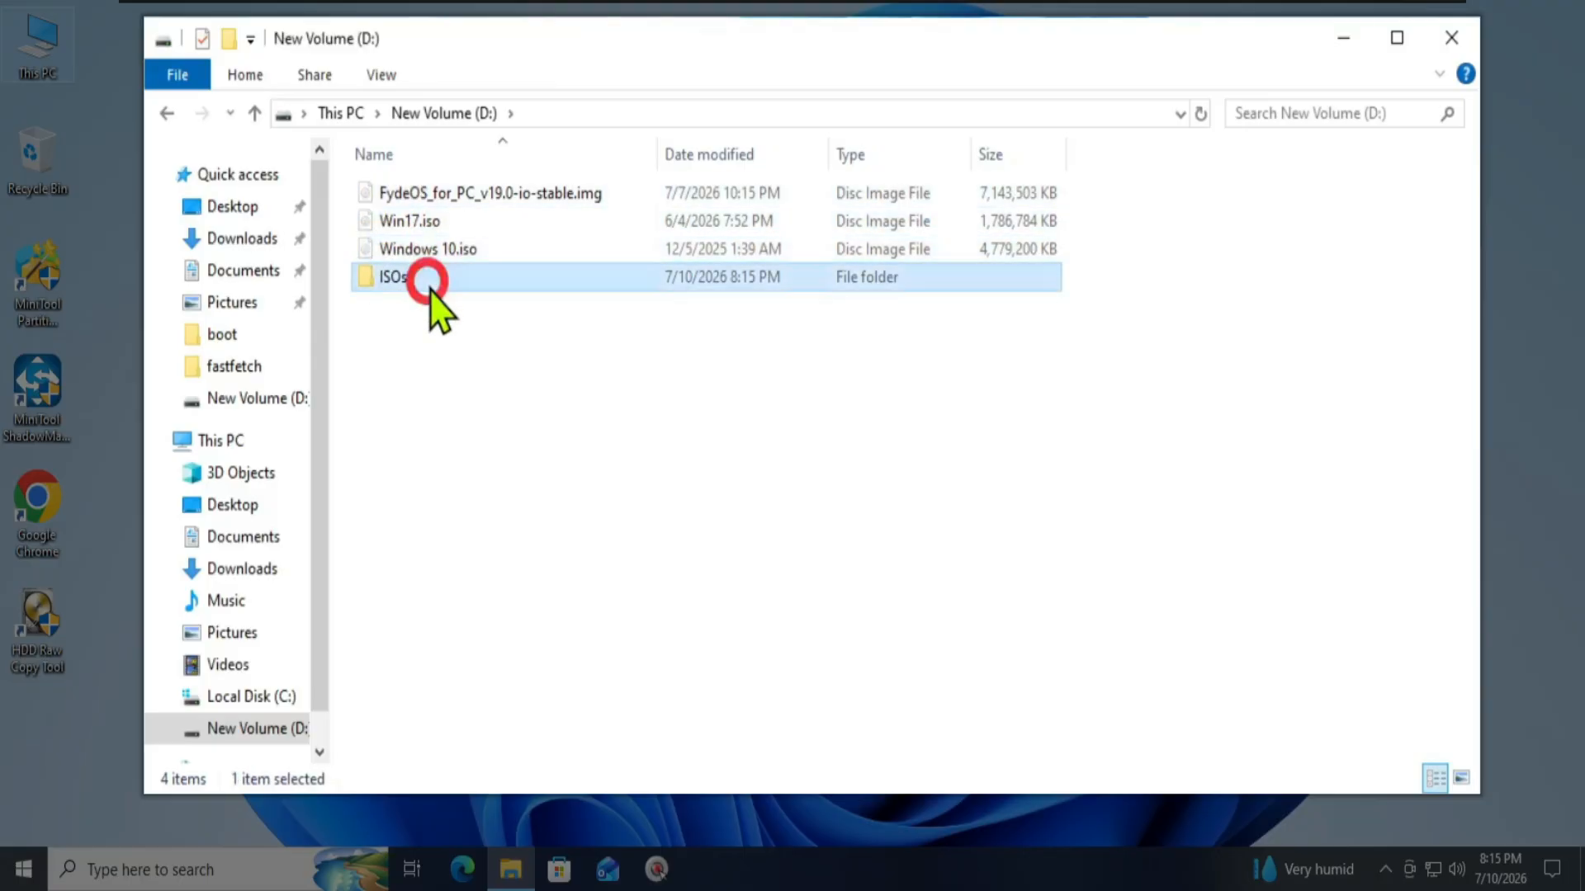
{"action": "key", "text": "ctrl+v"}
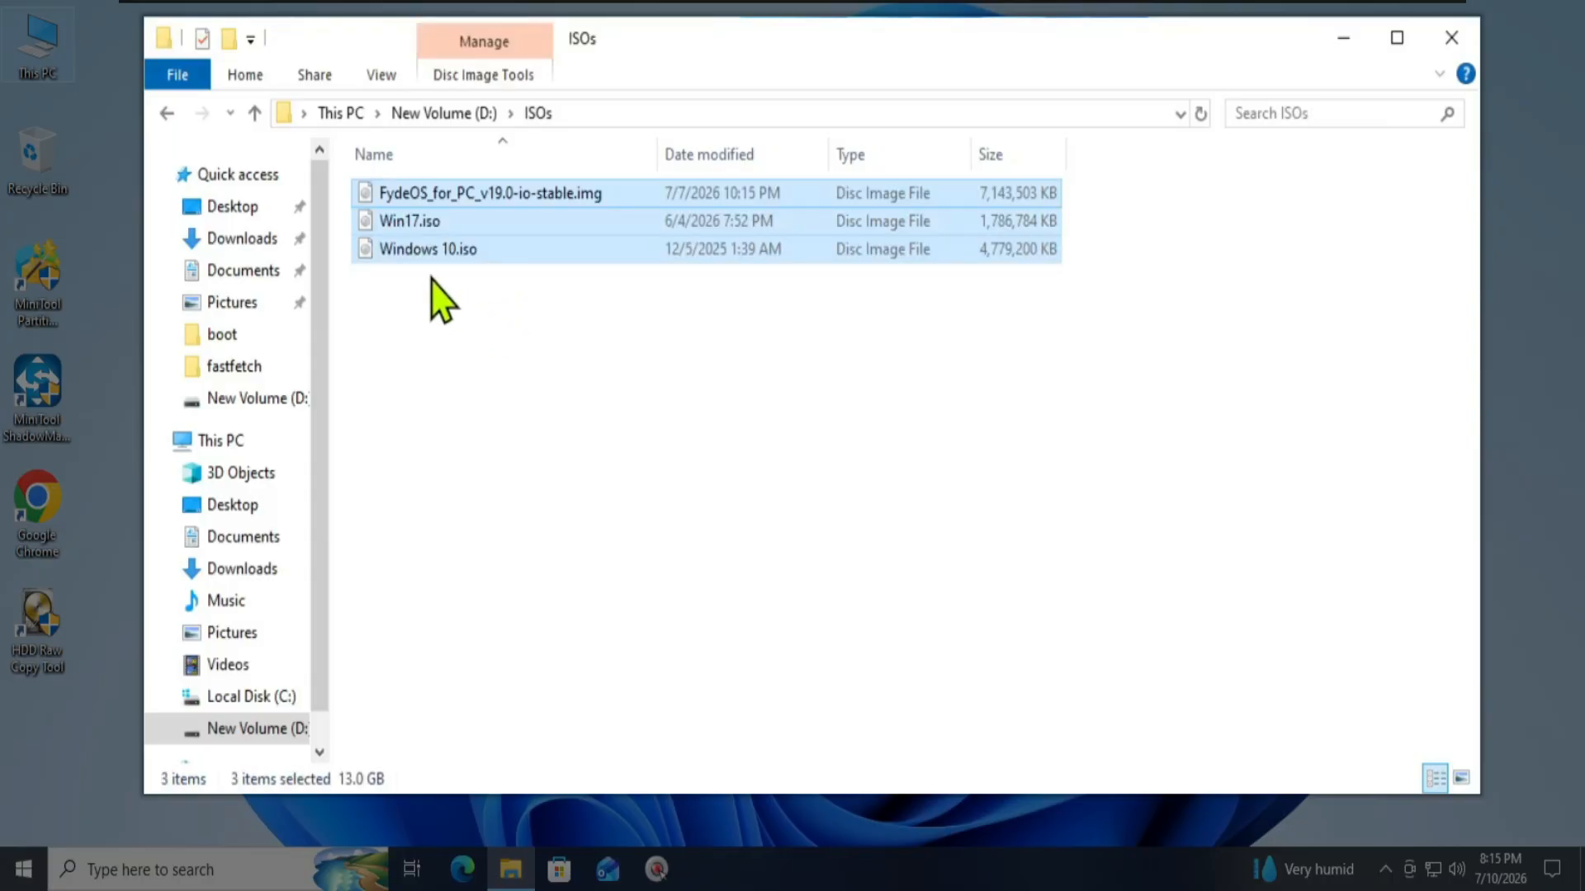
{"action": "left_click", "coordinate": [170, 116]}
{"action": "left_click", "coordinate": [175, 117]}
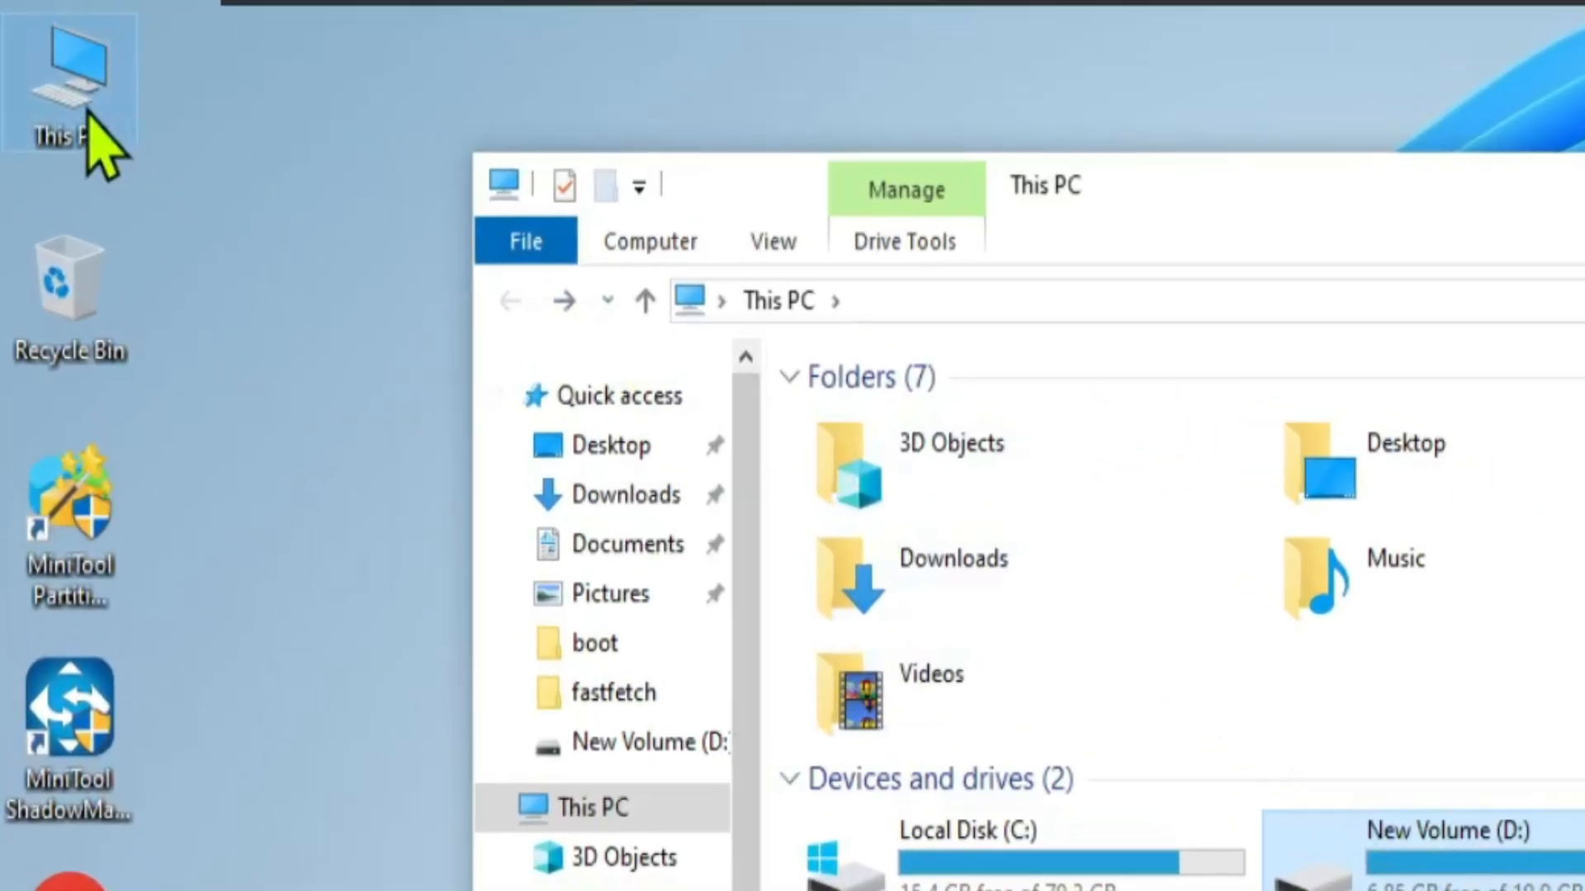
Open Disk Management through the Computer Management console of This PC.
{"action": "right_click", "coordinate": [86, 113]}
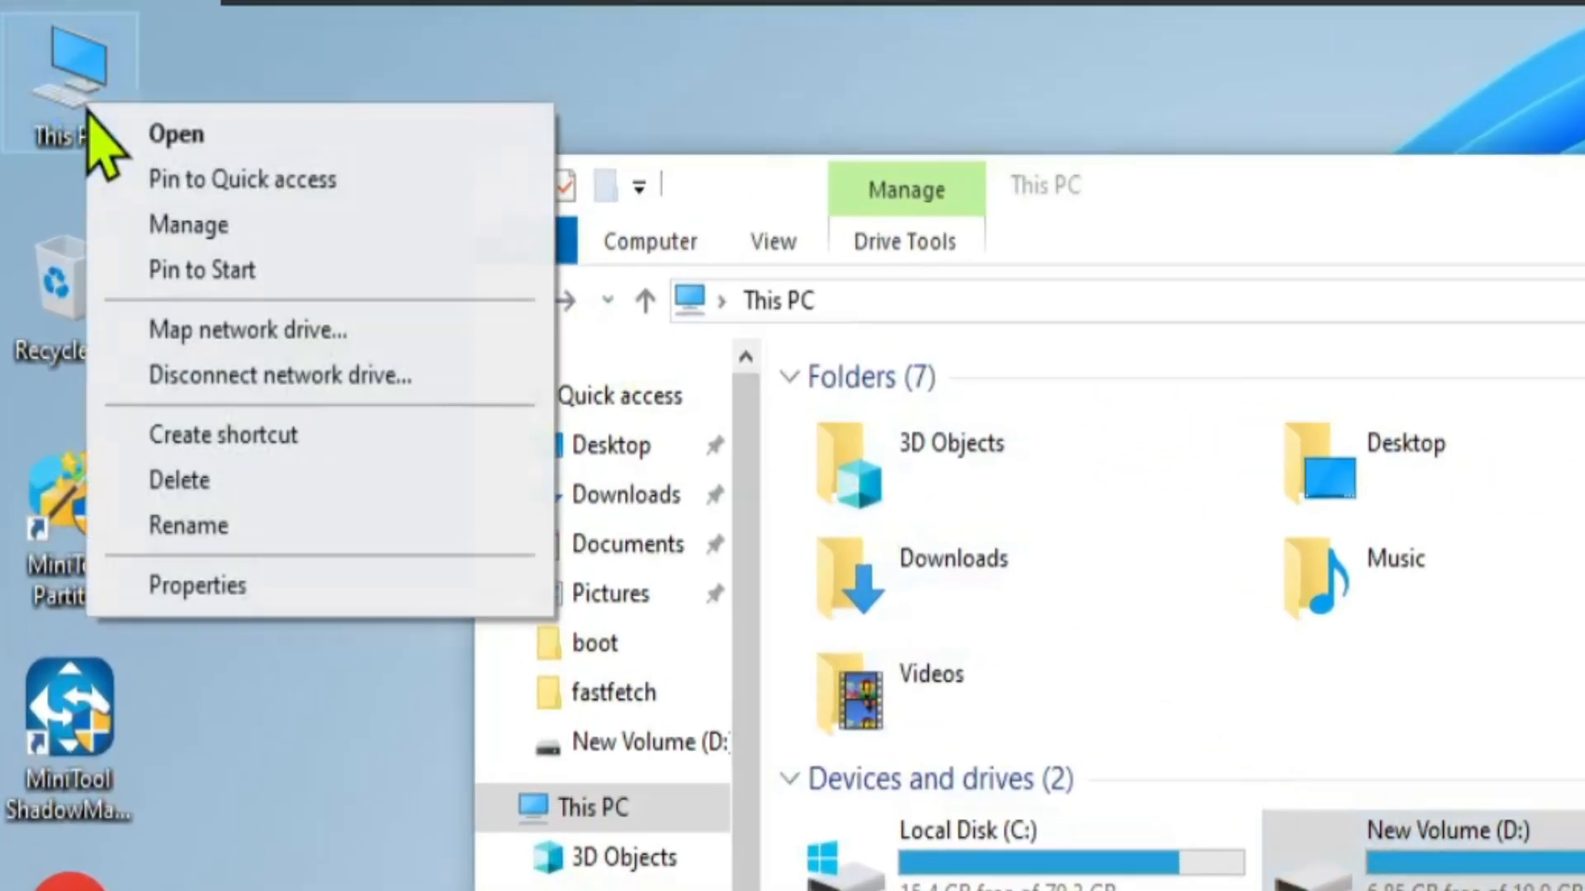
{"action": "left_click", "coordinate": [198, 235]}
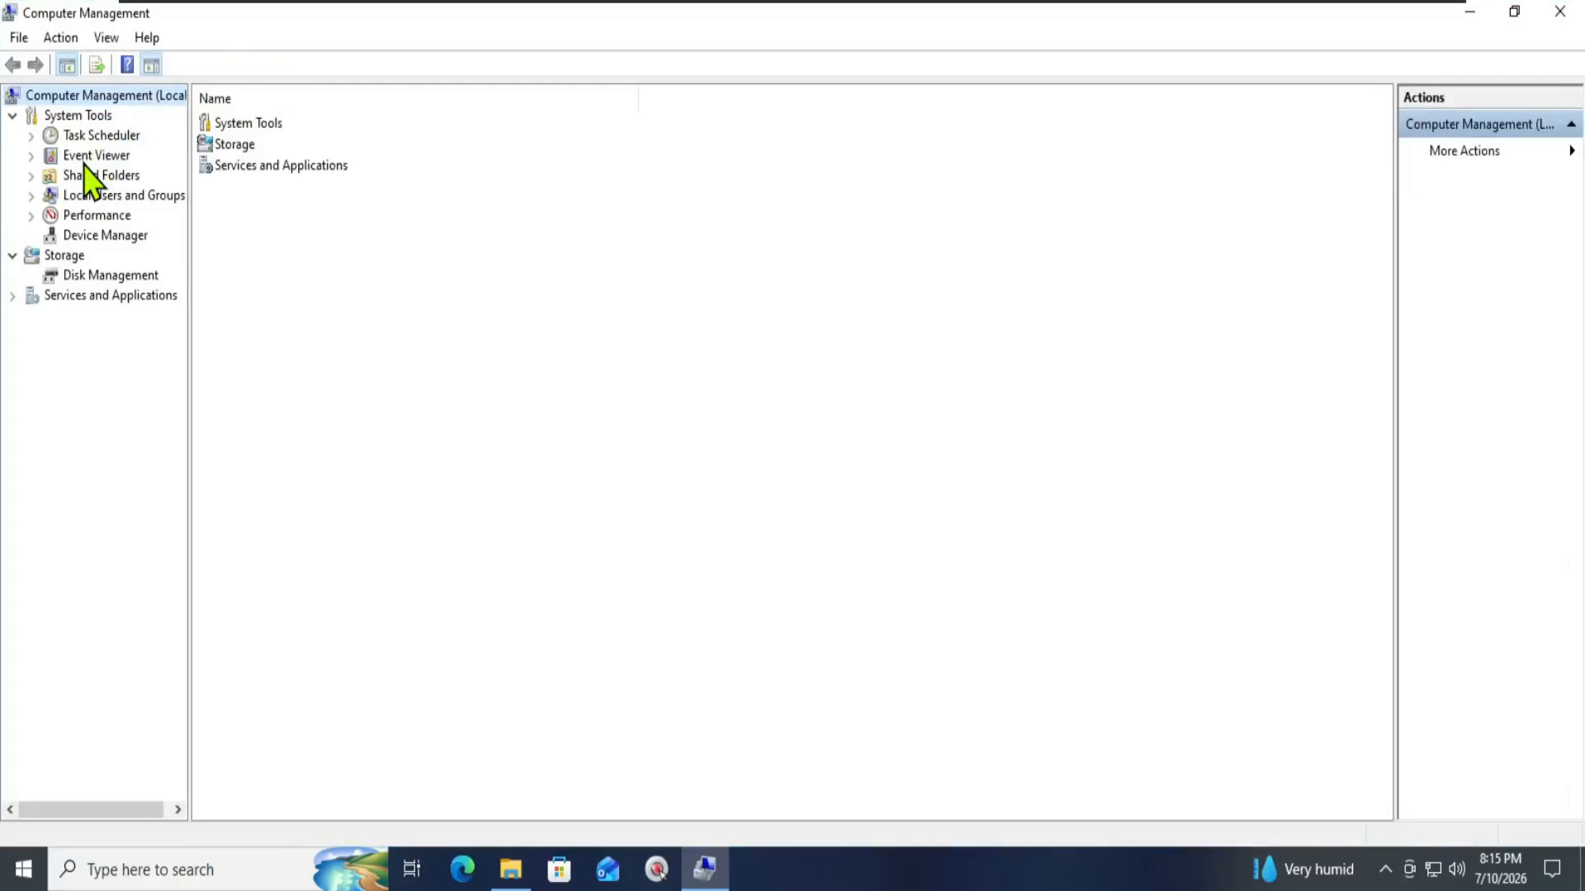
{"action": "double_click", "coordinate": [227, 147]}
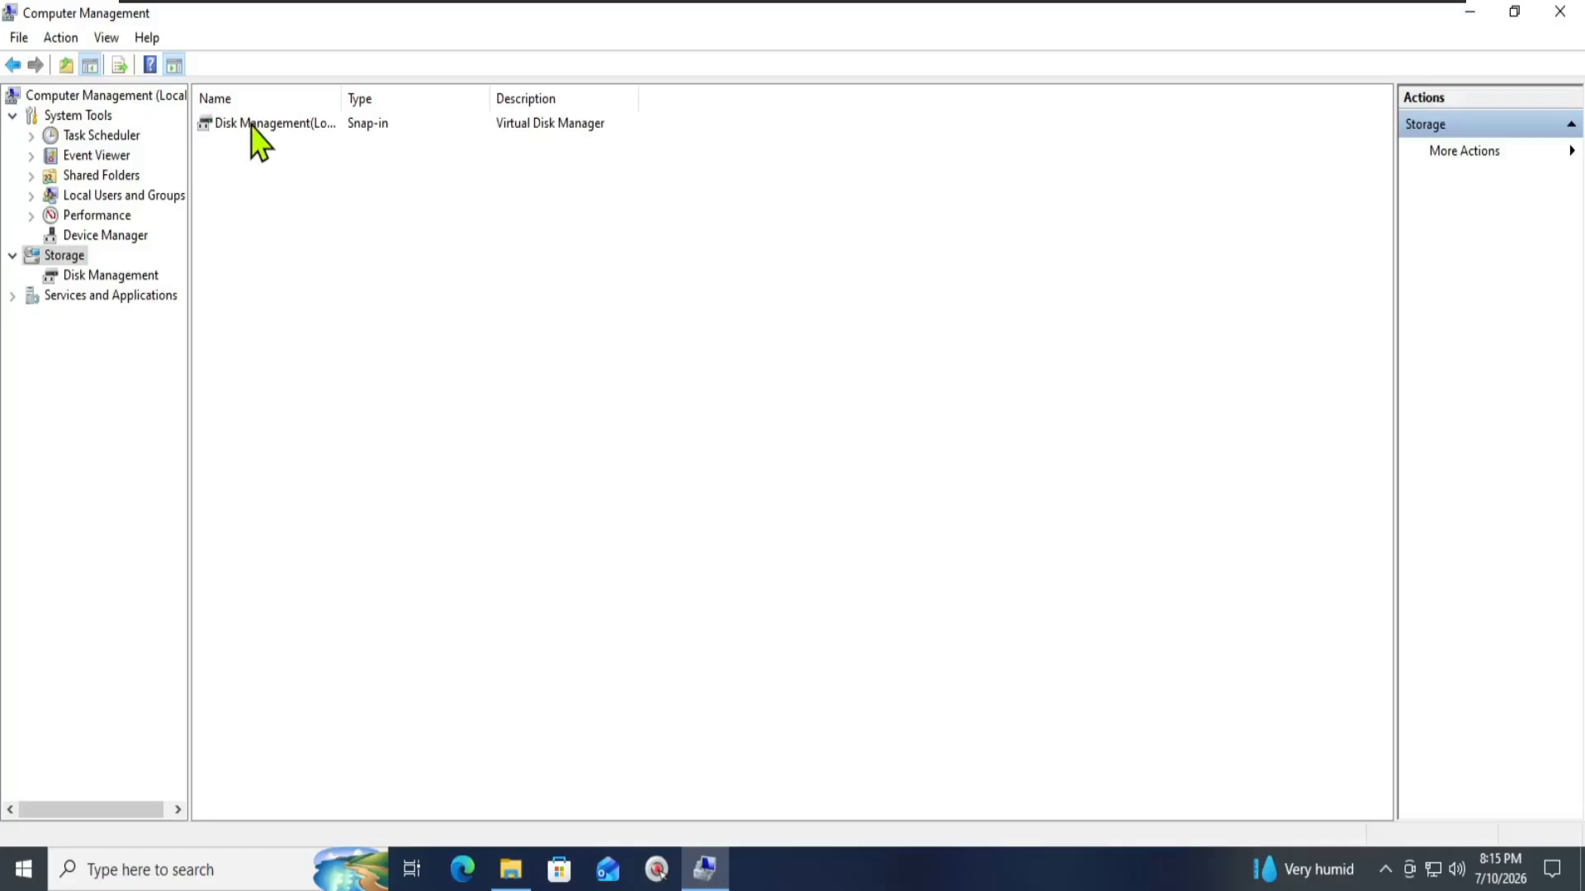
{"action": "double_click", "coordinate": [256, 124]}
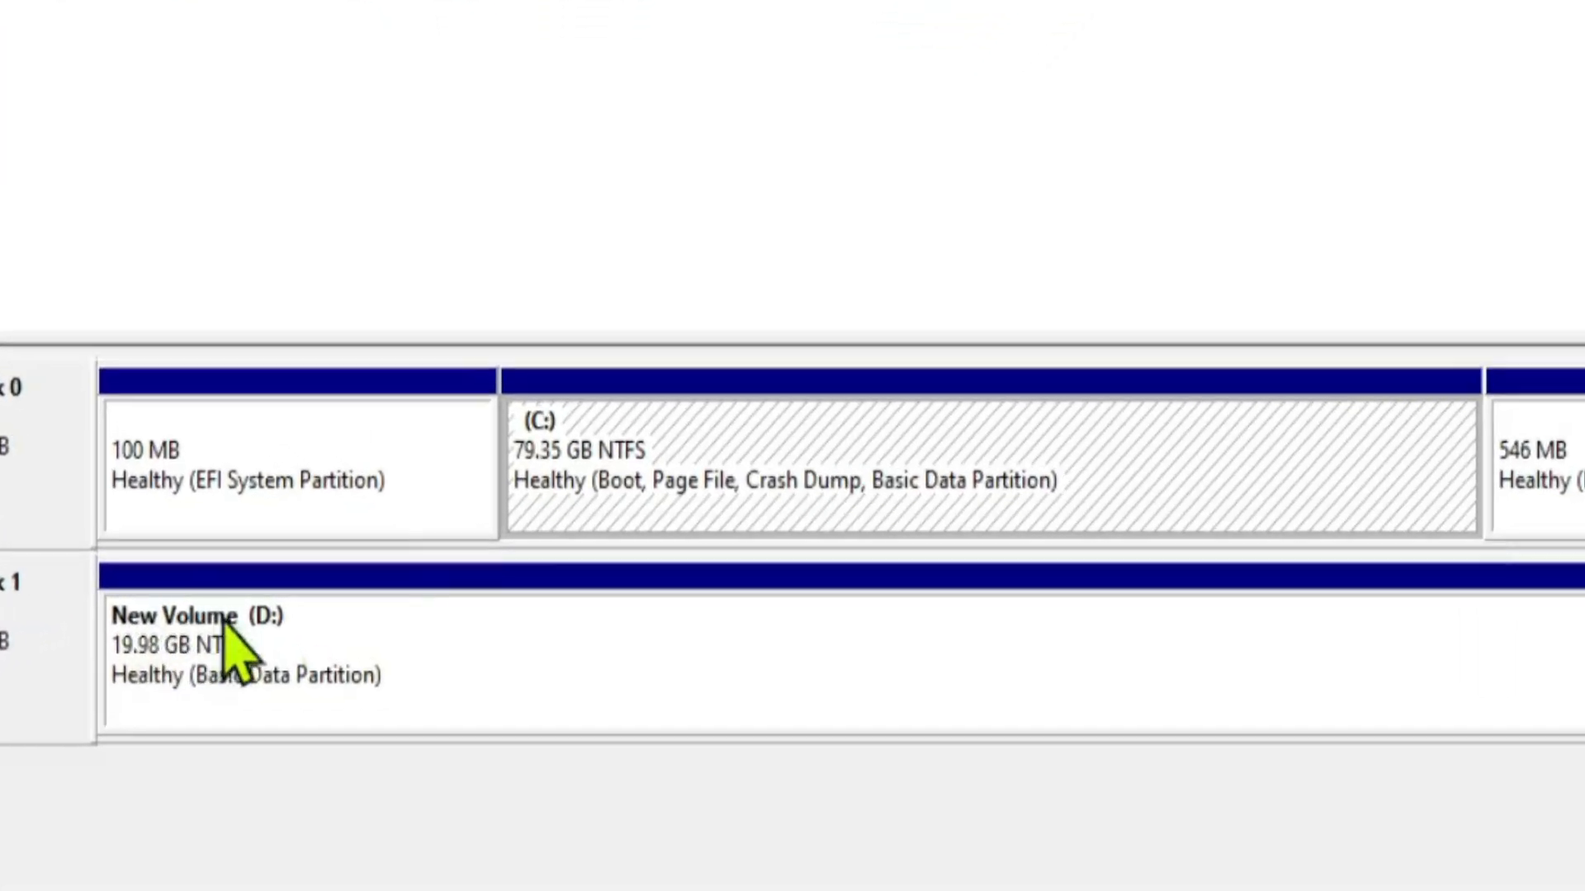
Shrink the New Volume (D:) partition on Disk 1 by 1024 MB.
{"action": "right_click", "coordinate": [547, 655]}
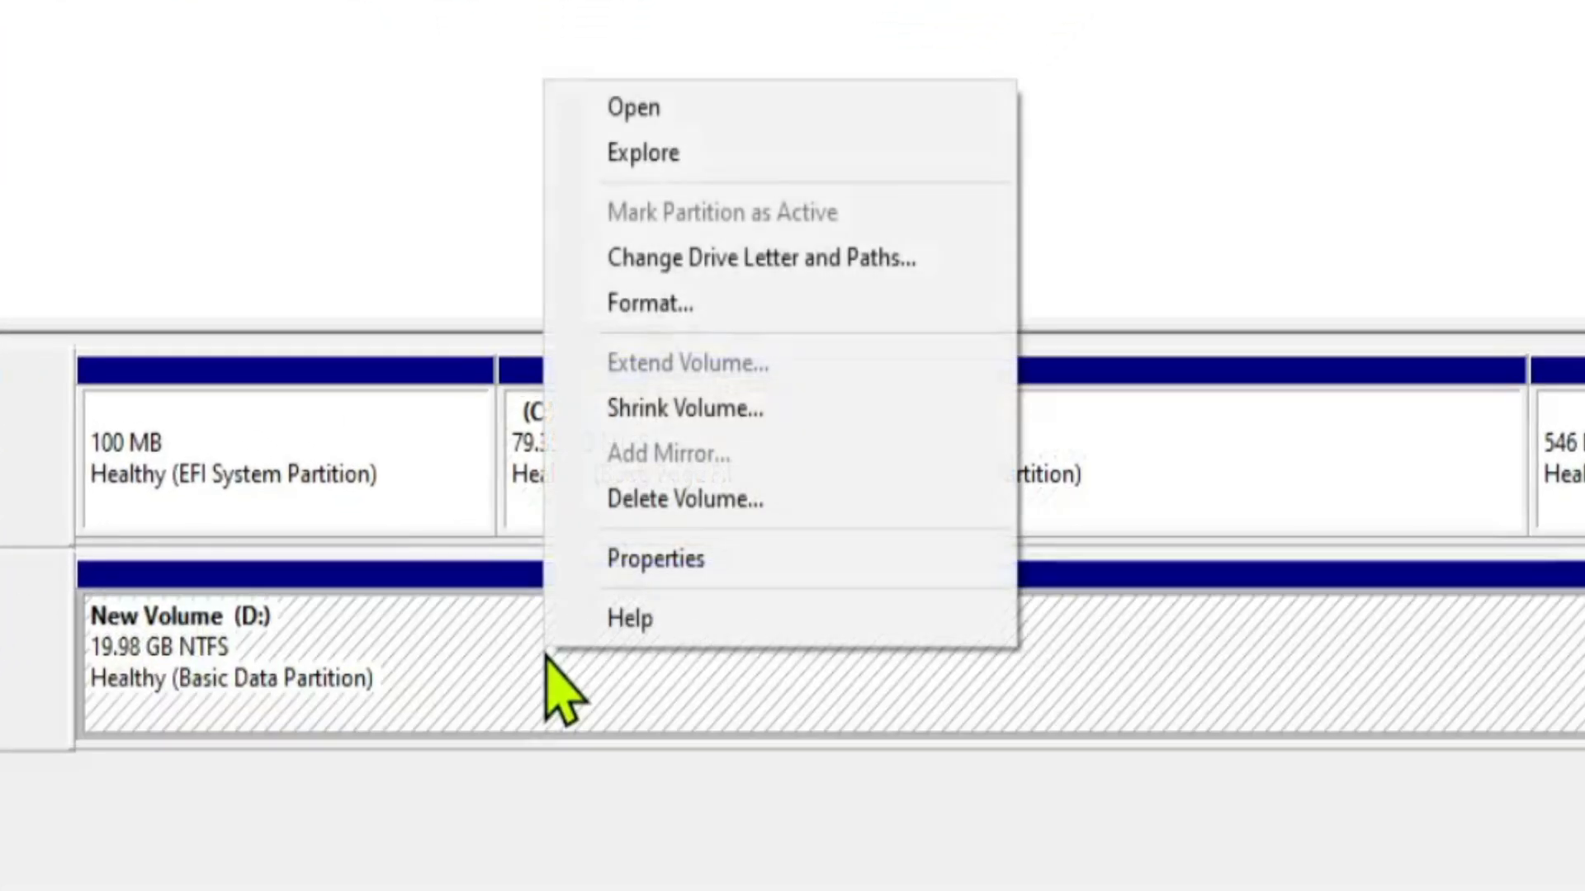
{"action": "left_click", "coordinate": [647, 410]}
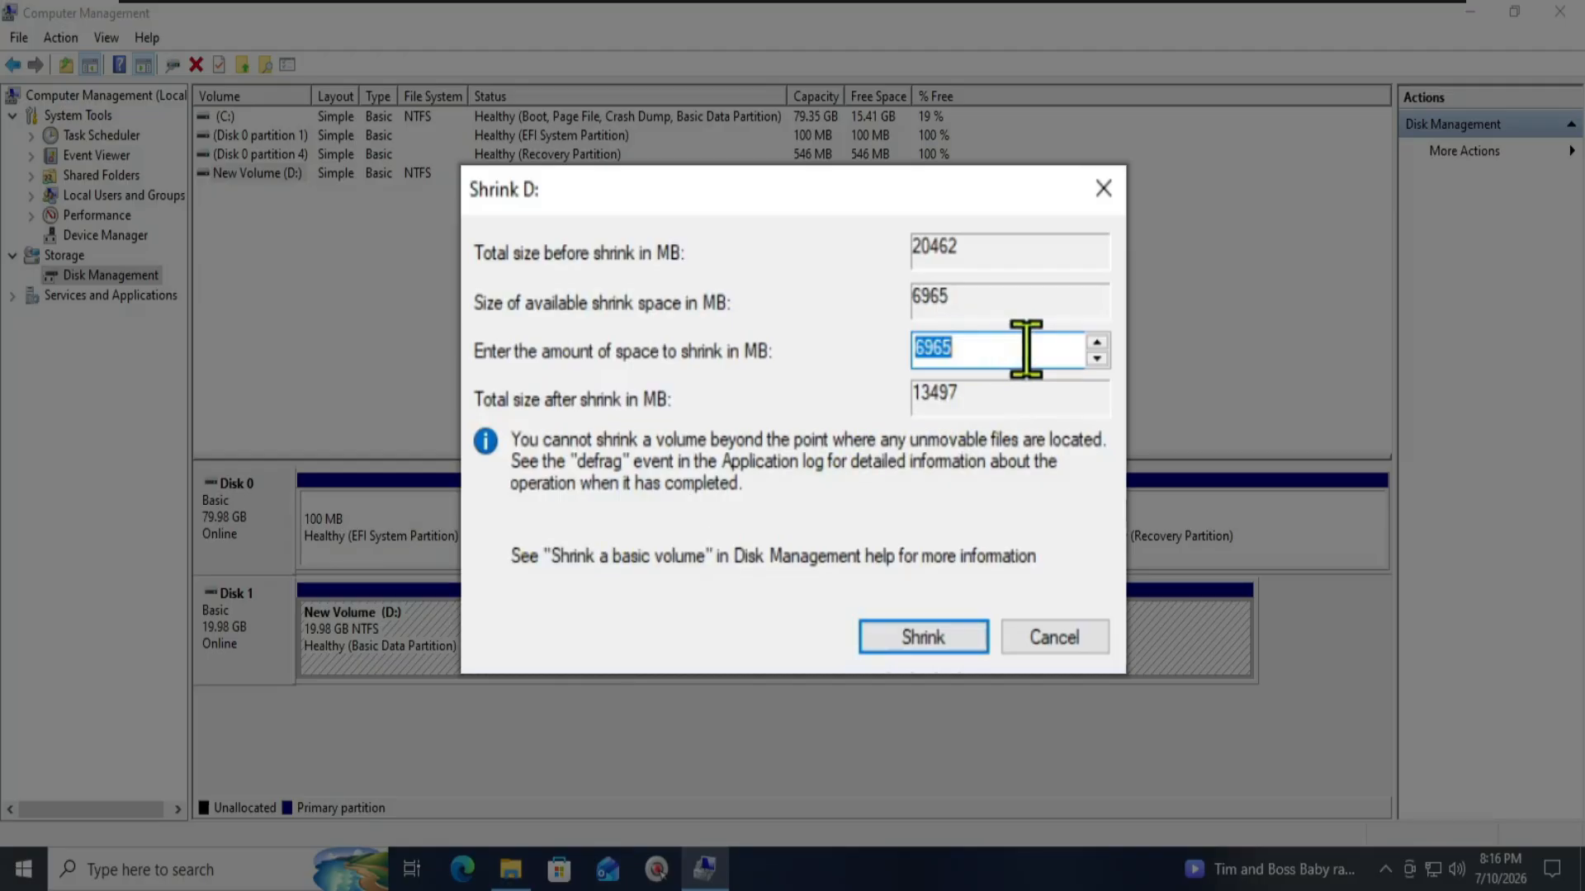
{"action": "type", "text": "1024"}
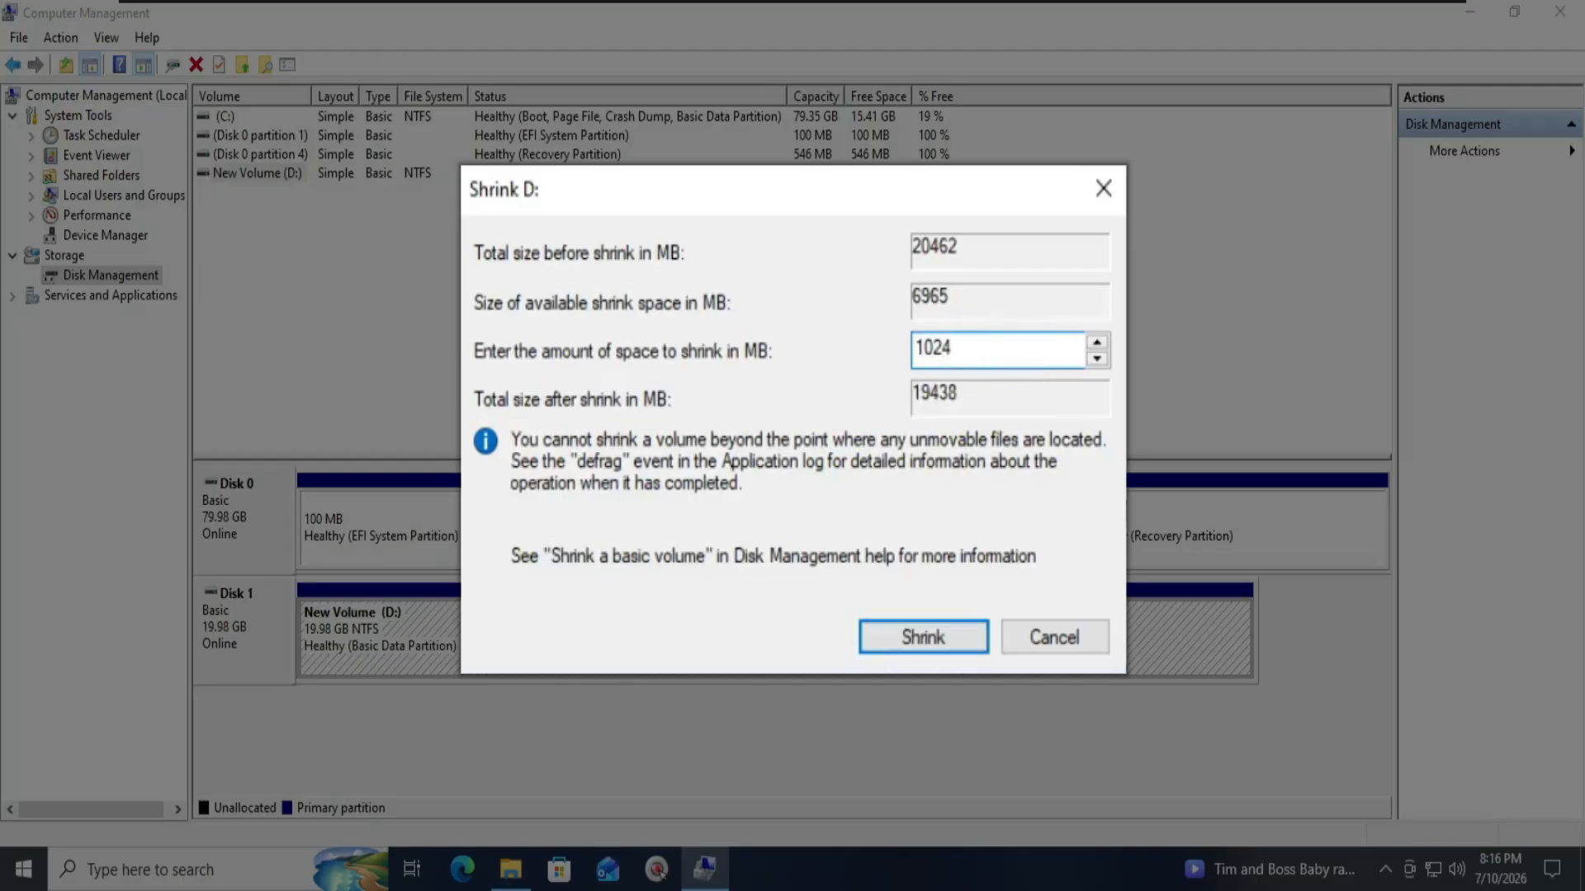
{"action": "left_click", "coordinate": [947, 639]}
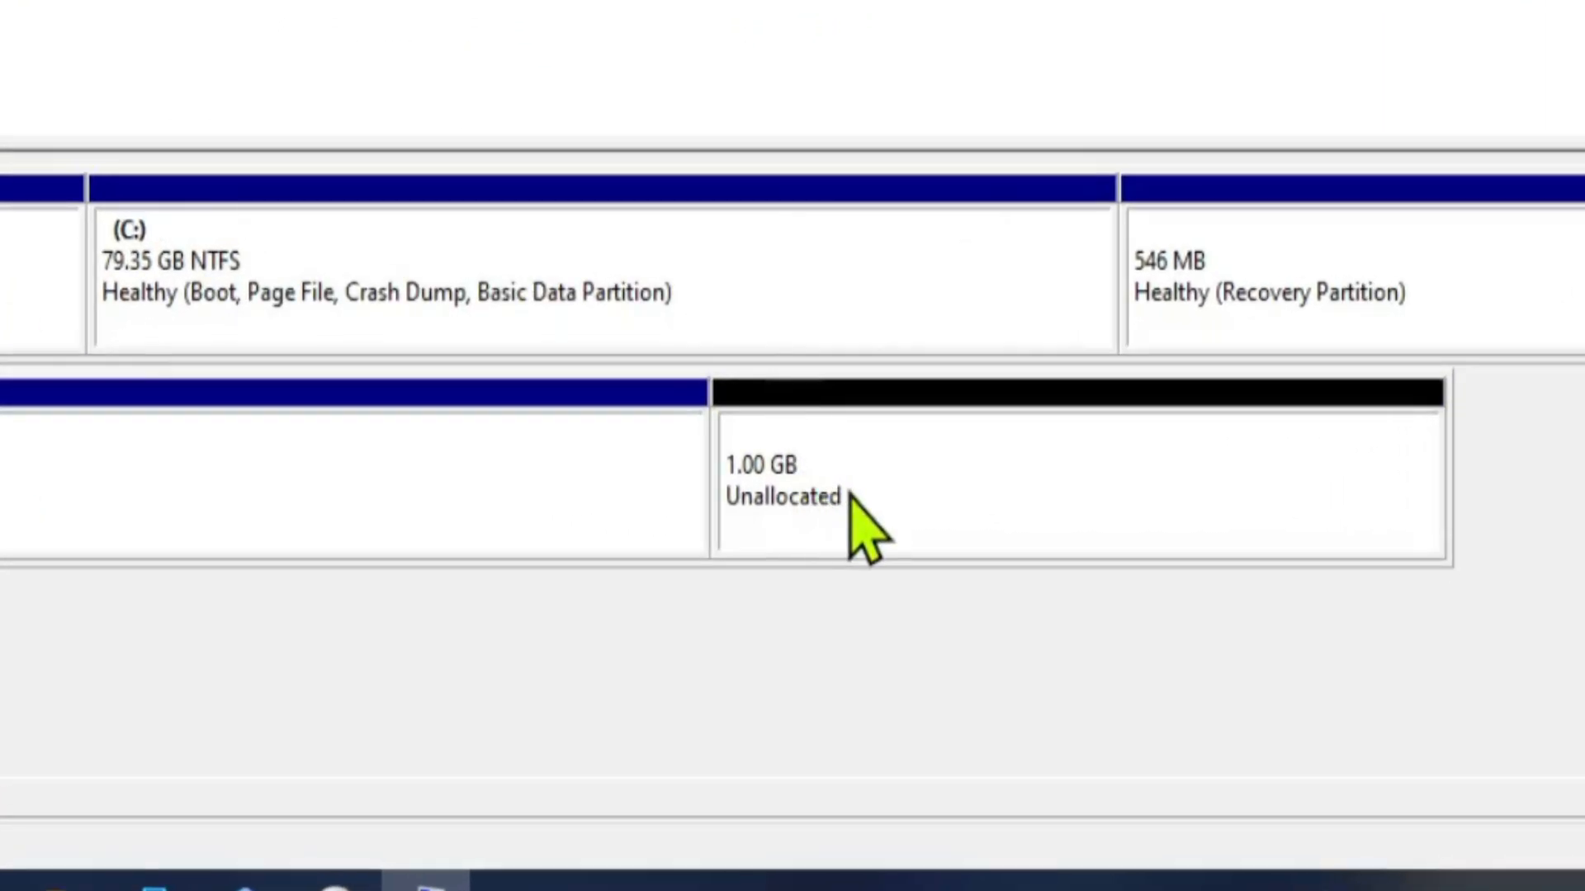
Set up a new simple volume in Disk 1's unallocated space, keeping the default size and drive letter E.
{"action": "left_click", "coordinate": [984, 645]}
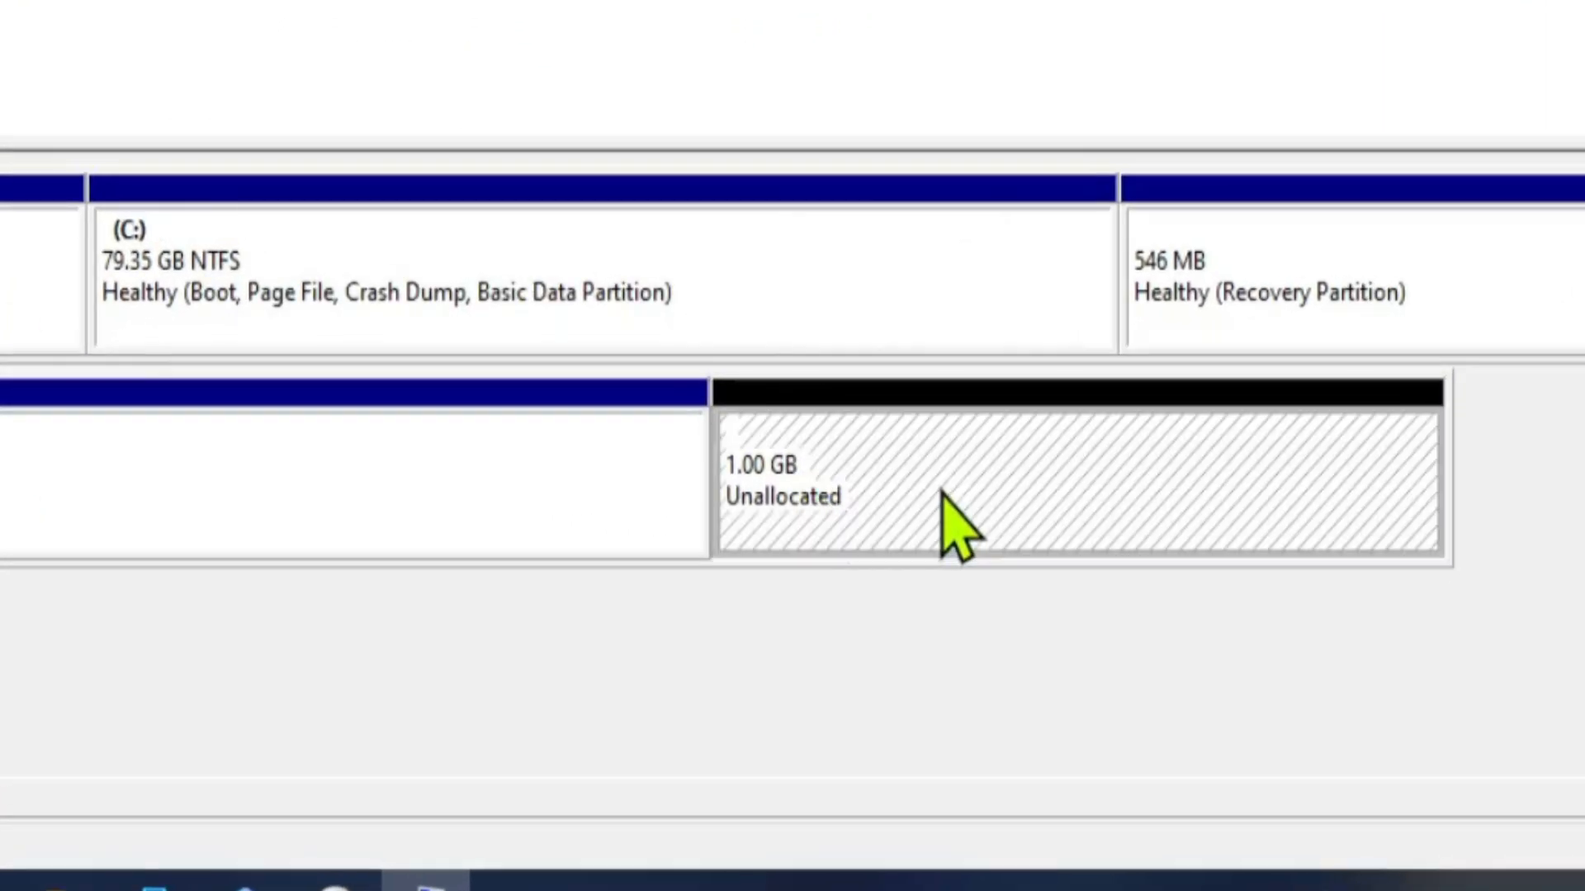
{"action": "right_click", "coordinate": [942, 493]}
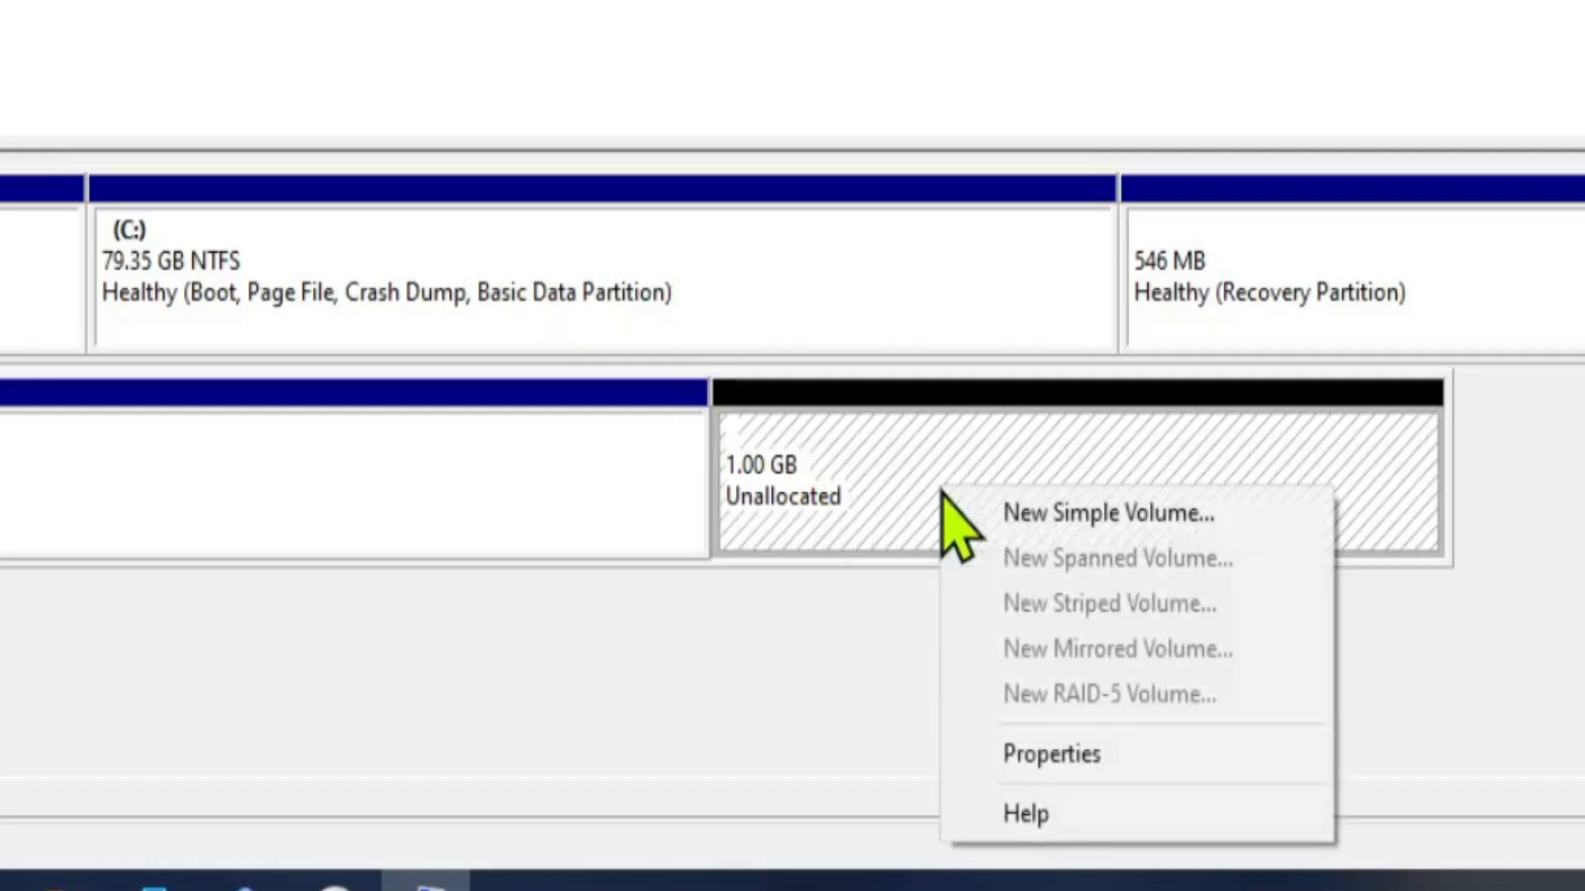
{"action": "left_click", "coordinate": [1076, 513]}
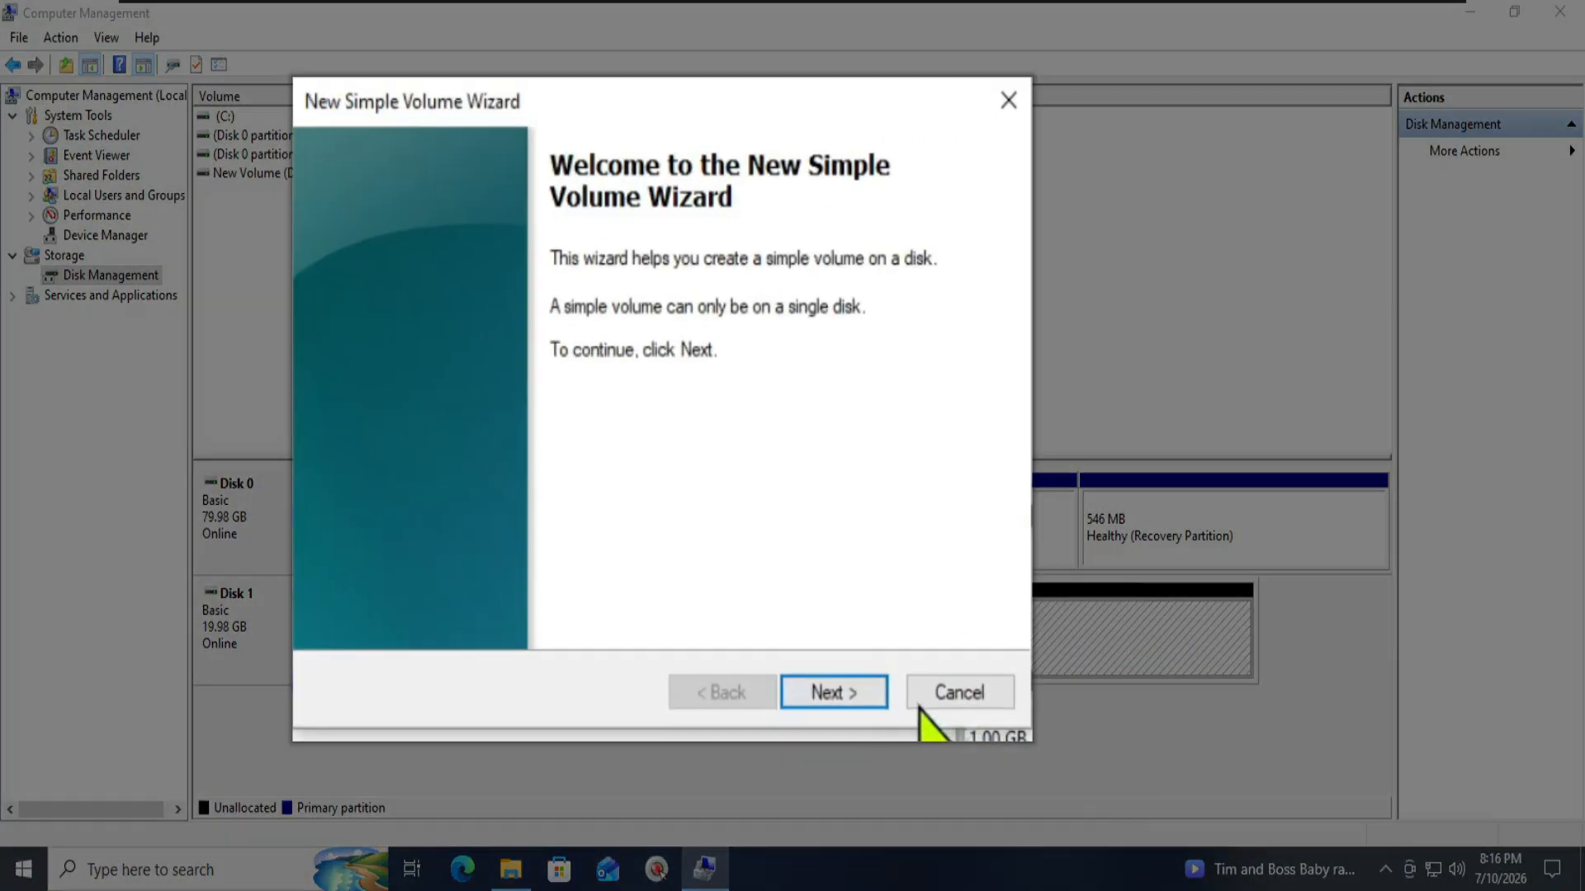
{"action": "left_click", "coordinate": [847, 692]}
{"action": "left_click", "coordinate": [847, 692]}
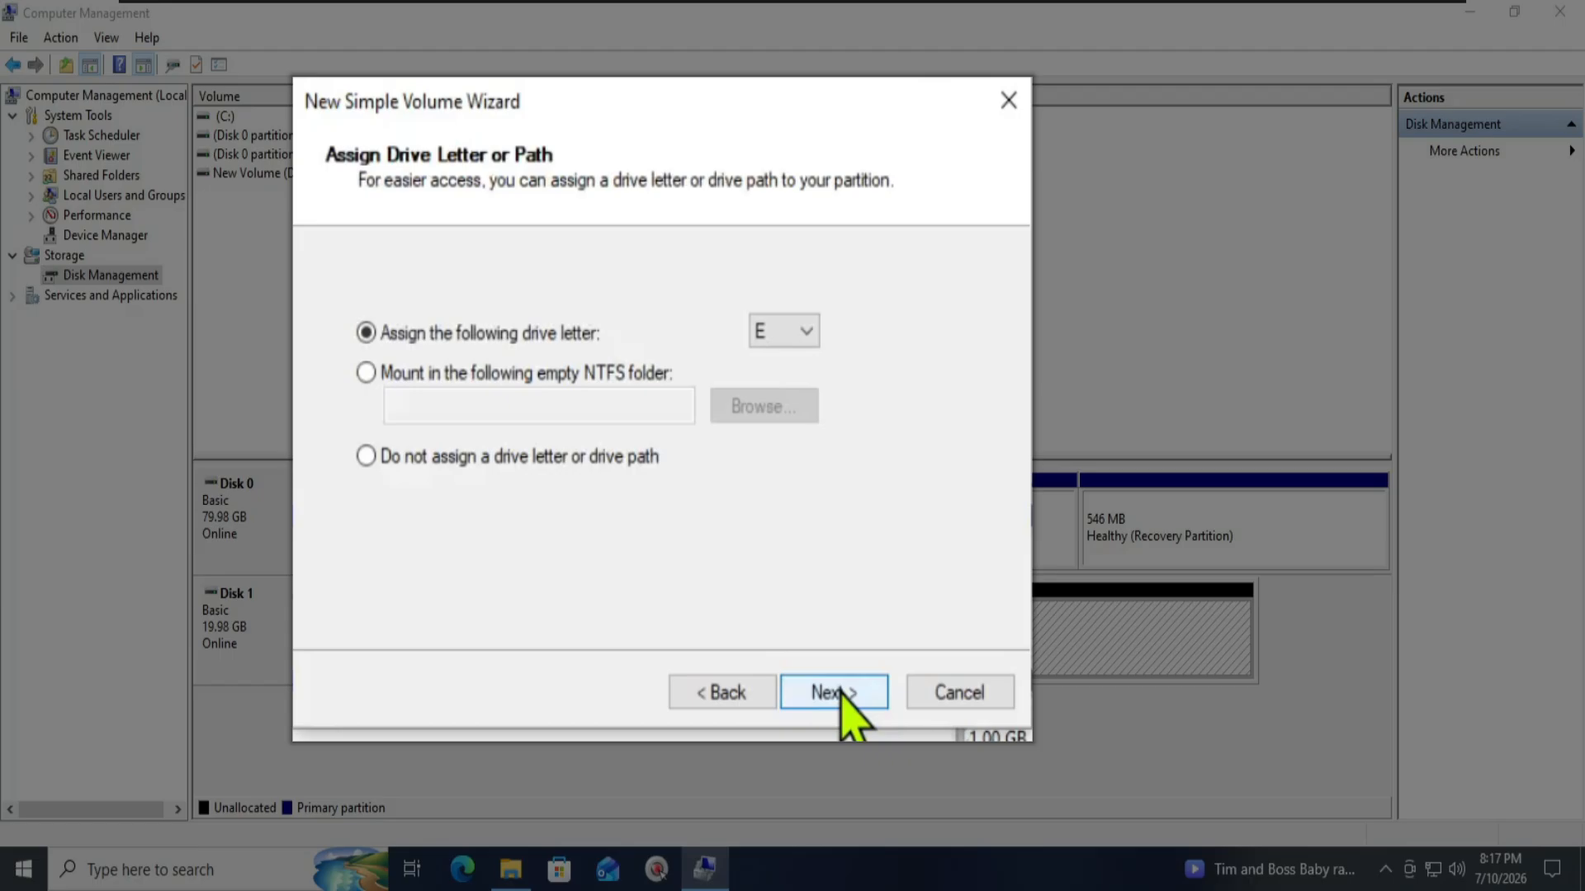
{"action": "left_click", "coordinate": [848, 691]}
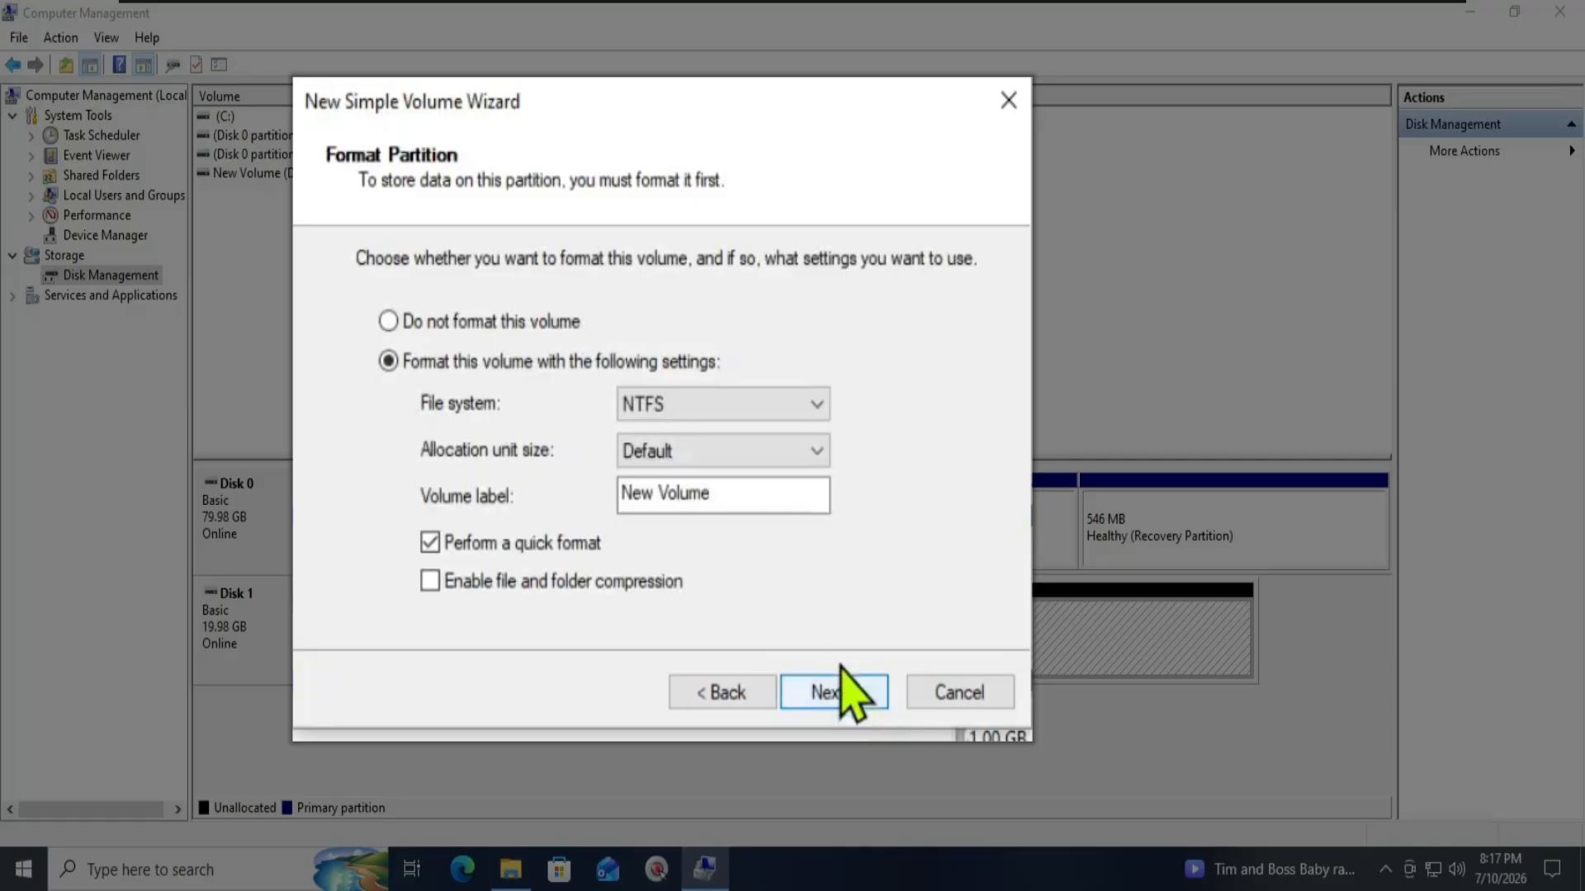
Finish the new volume as FAT32 with the label Multi-Boot and view the computer's drives.
{"action": "left_click", "coordinate": [794, 411]}
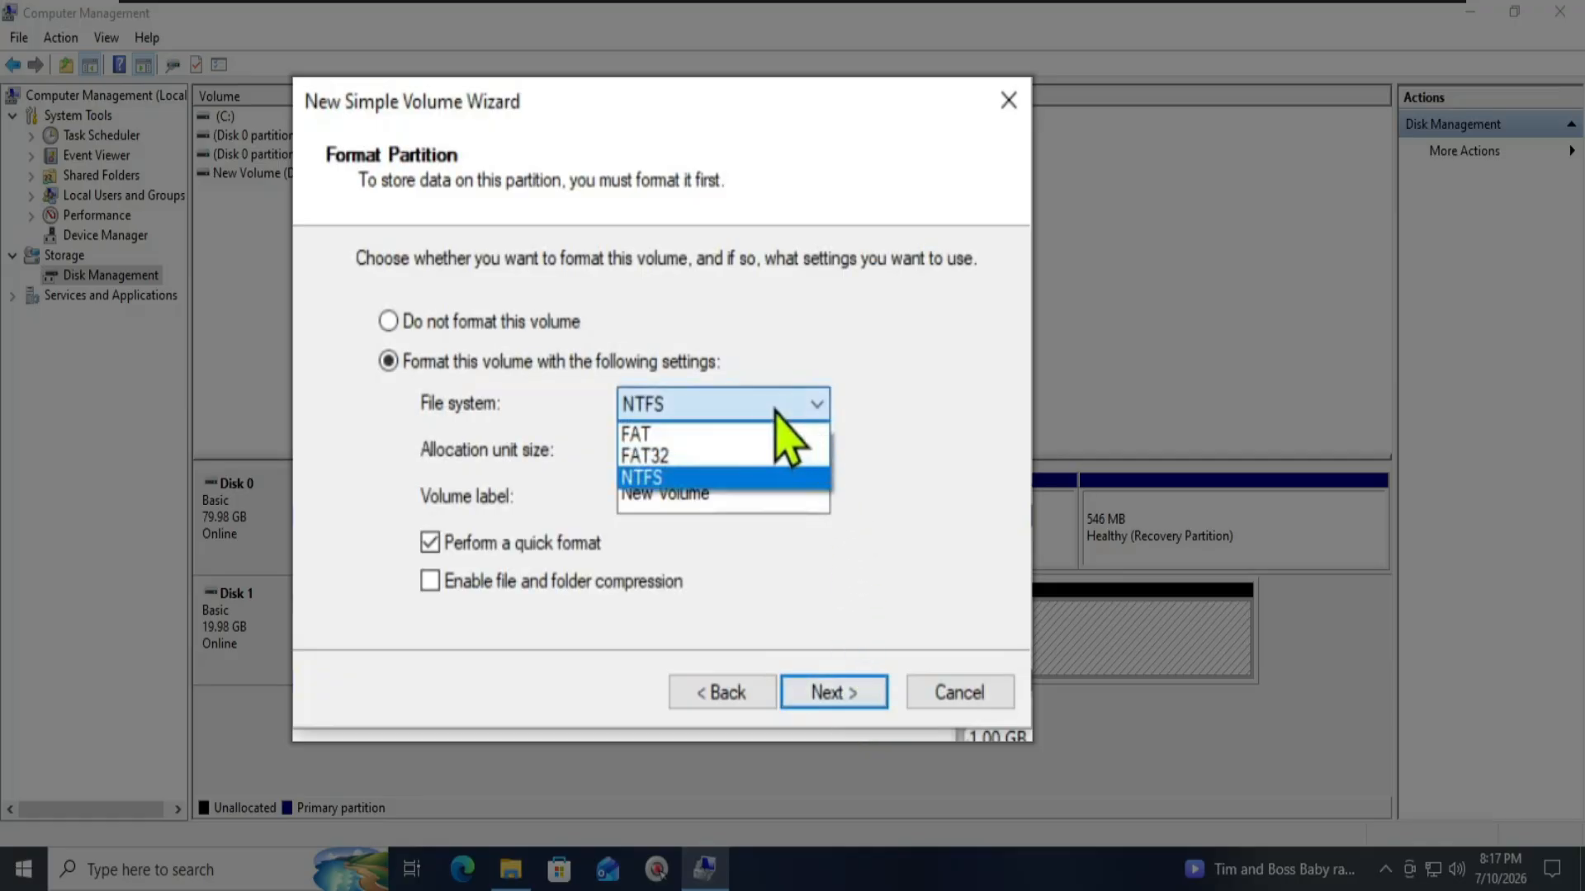
{"action": "left_click", "coordinate": [665, 459]}
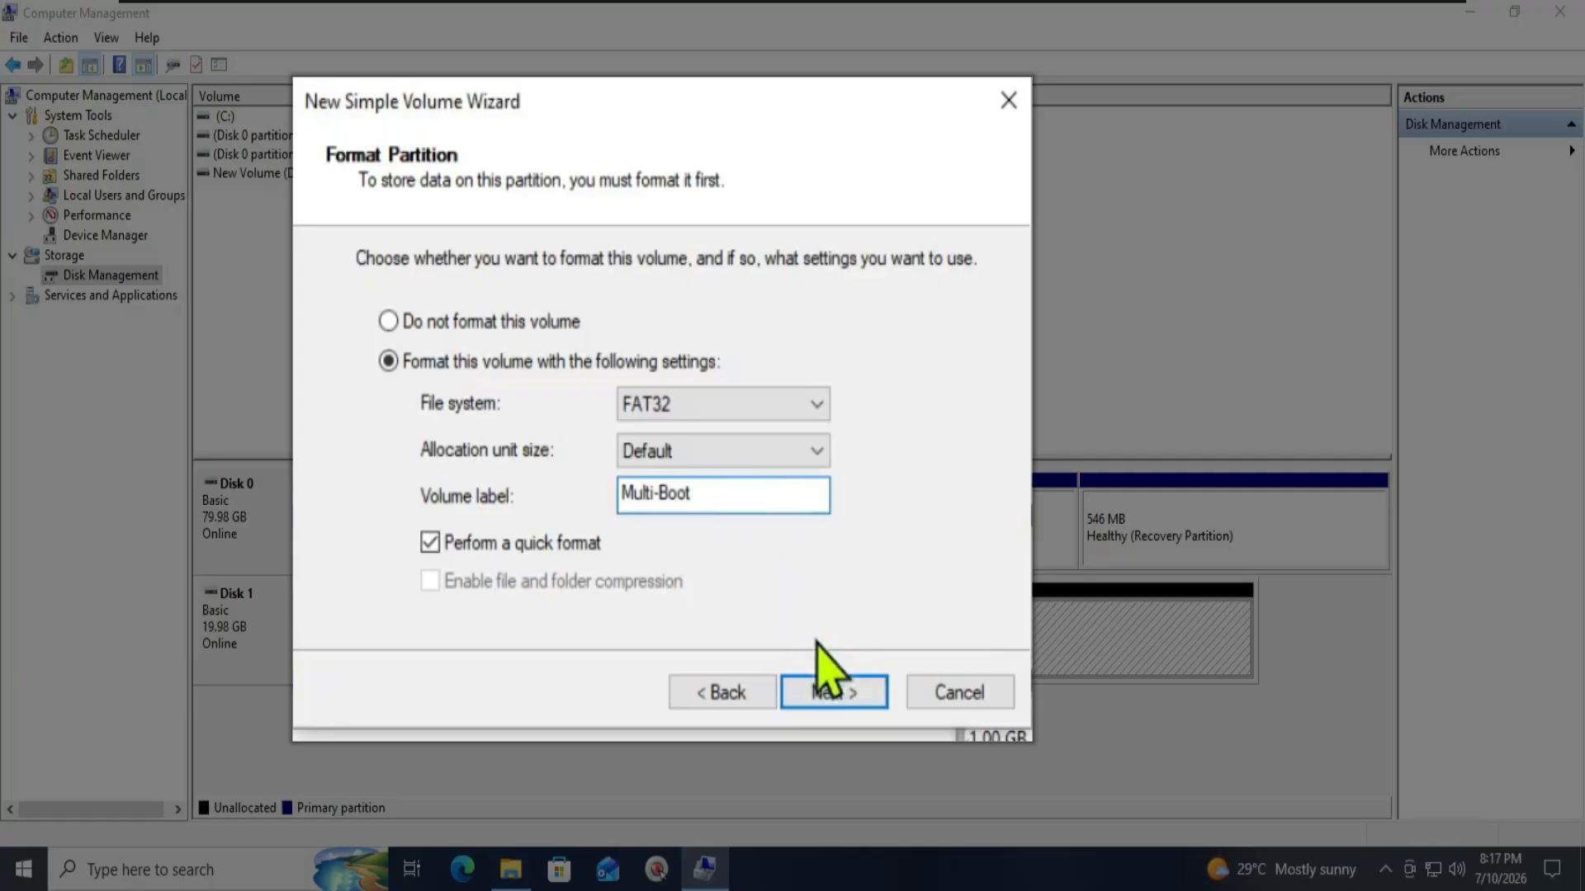
{"action": "left_click", "coordinate": [834, 693]}
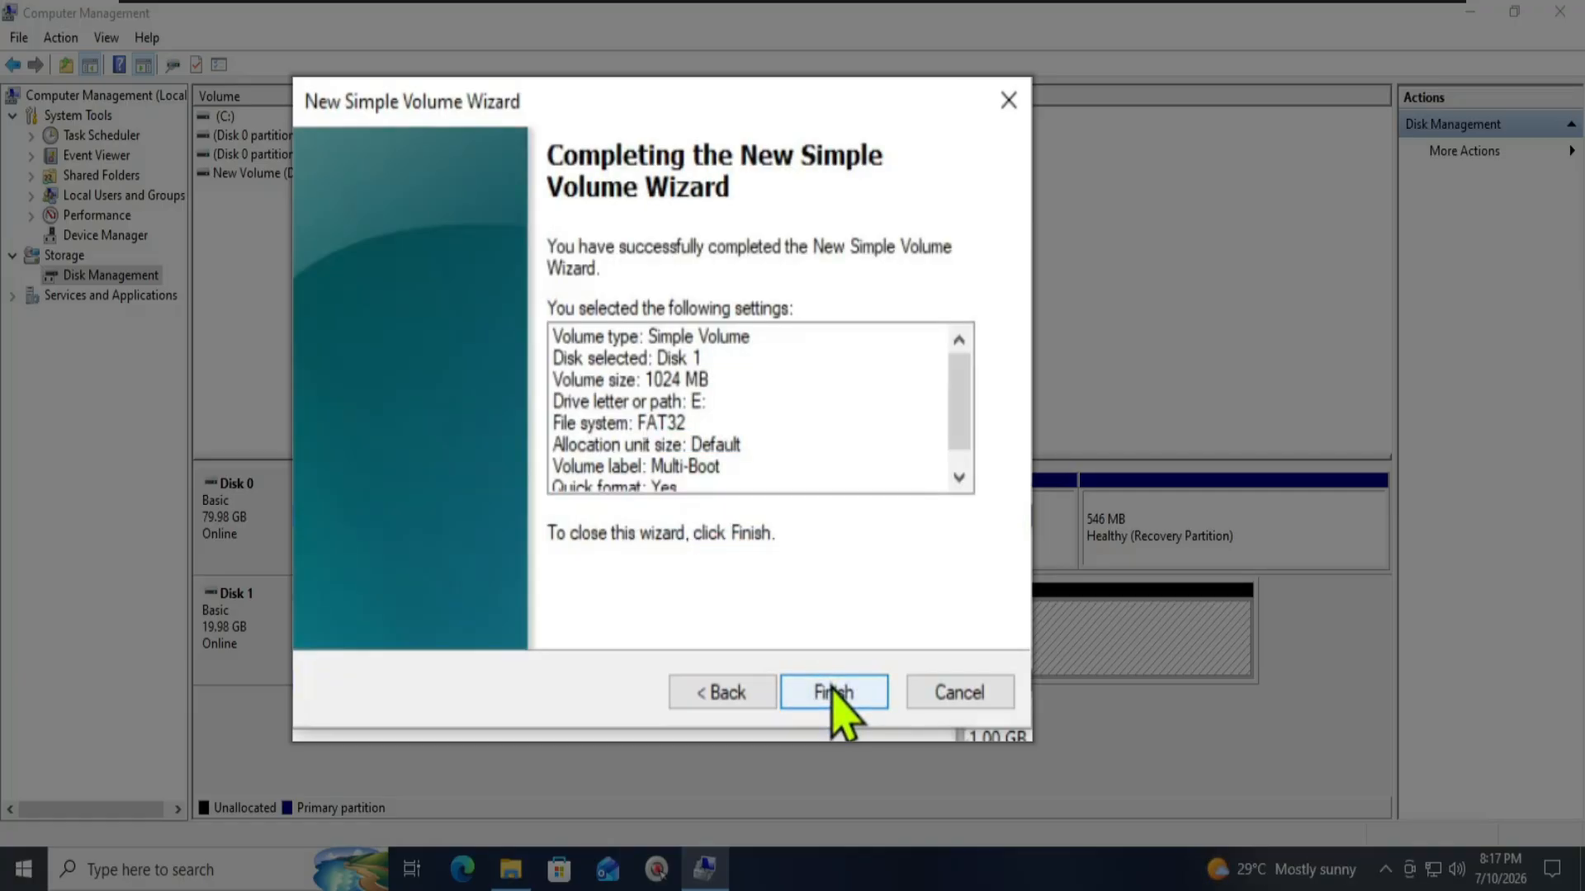
{"action": "left_click", "coordinate": [834, 694]}
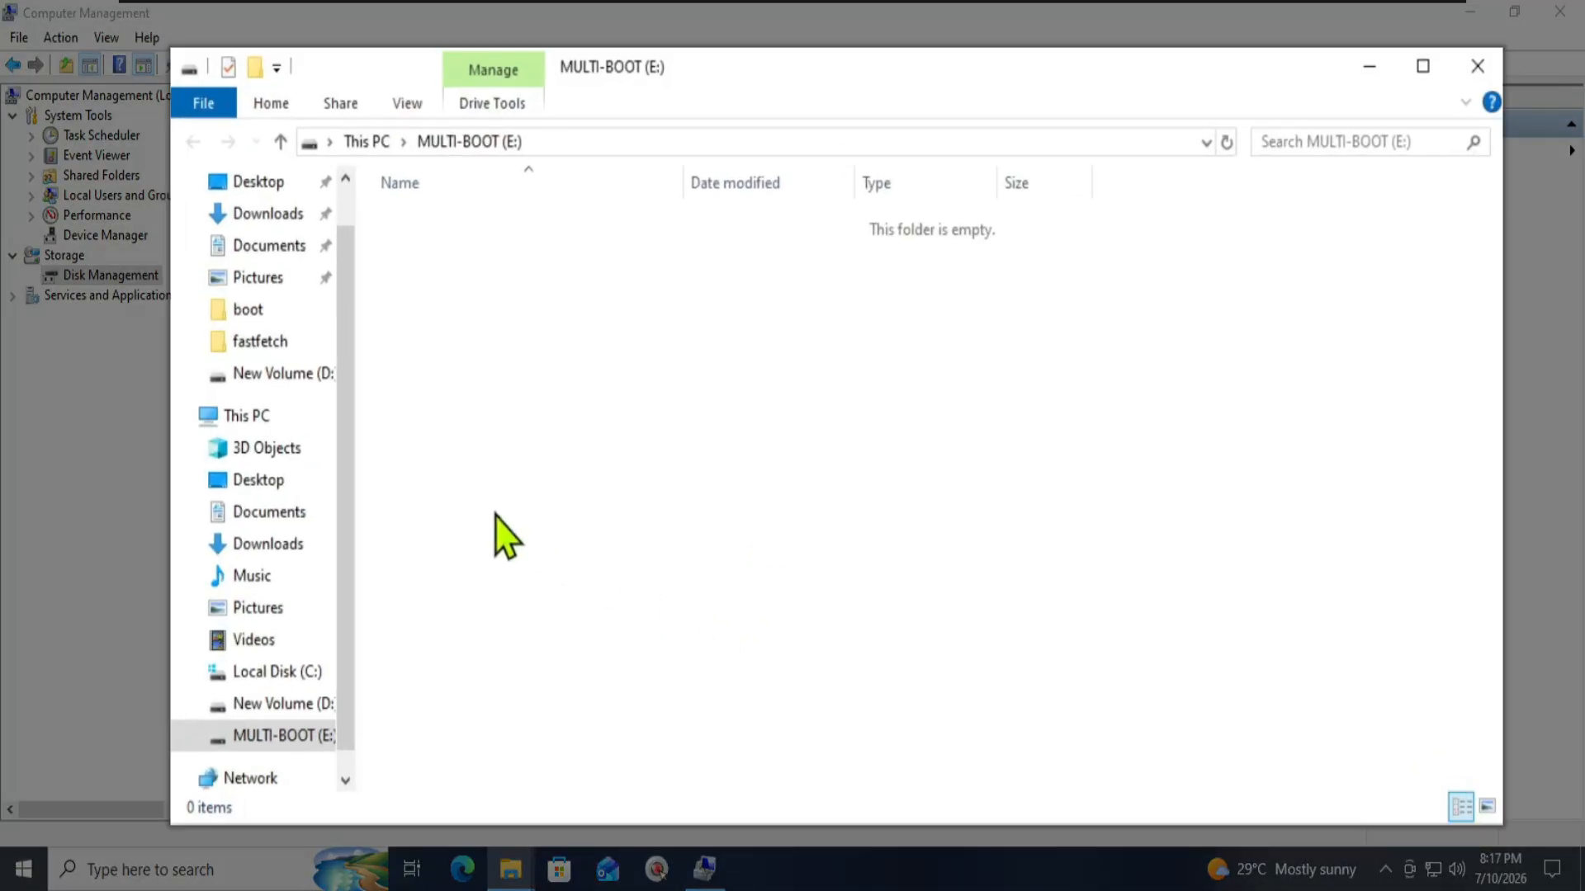
{"action": "left_click", "coordinate": [266, 421]}
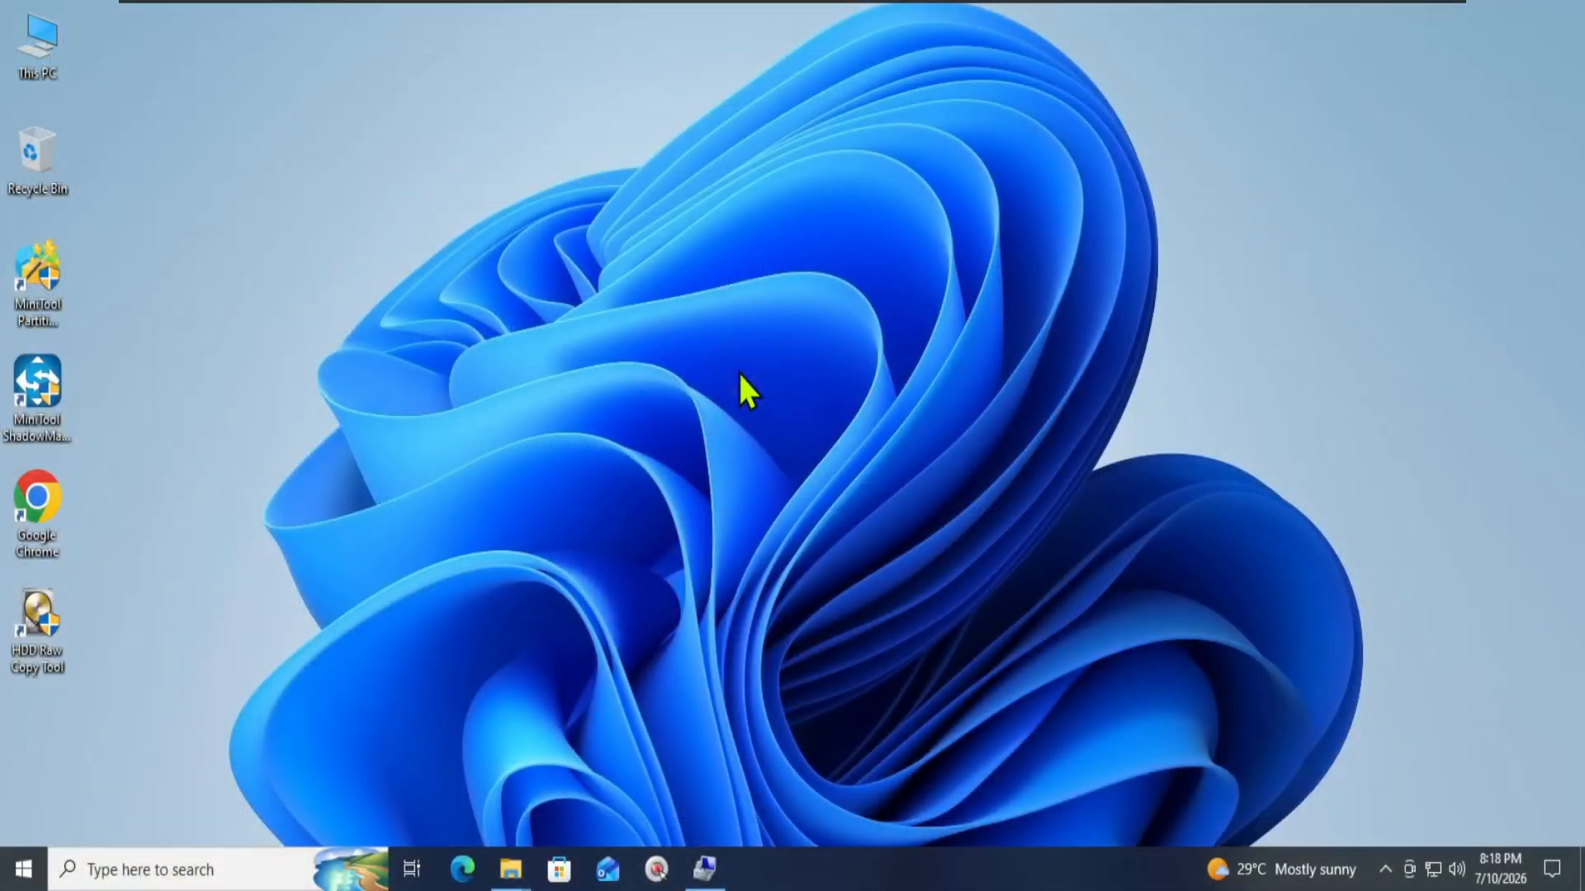
{"action": "double_click", "coordinate": [29, 514]}
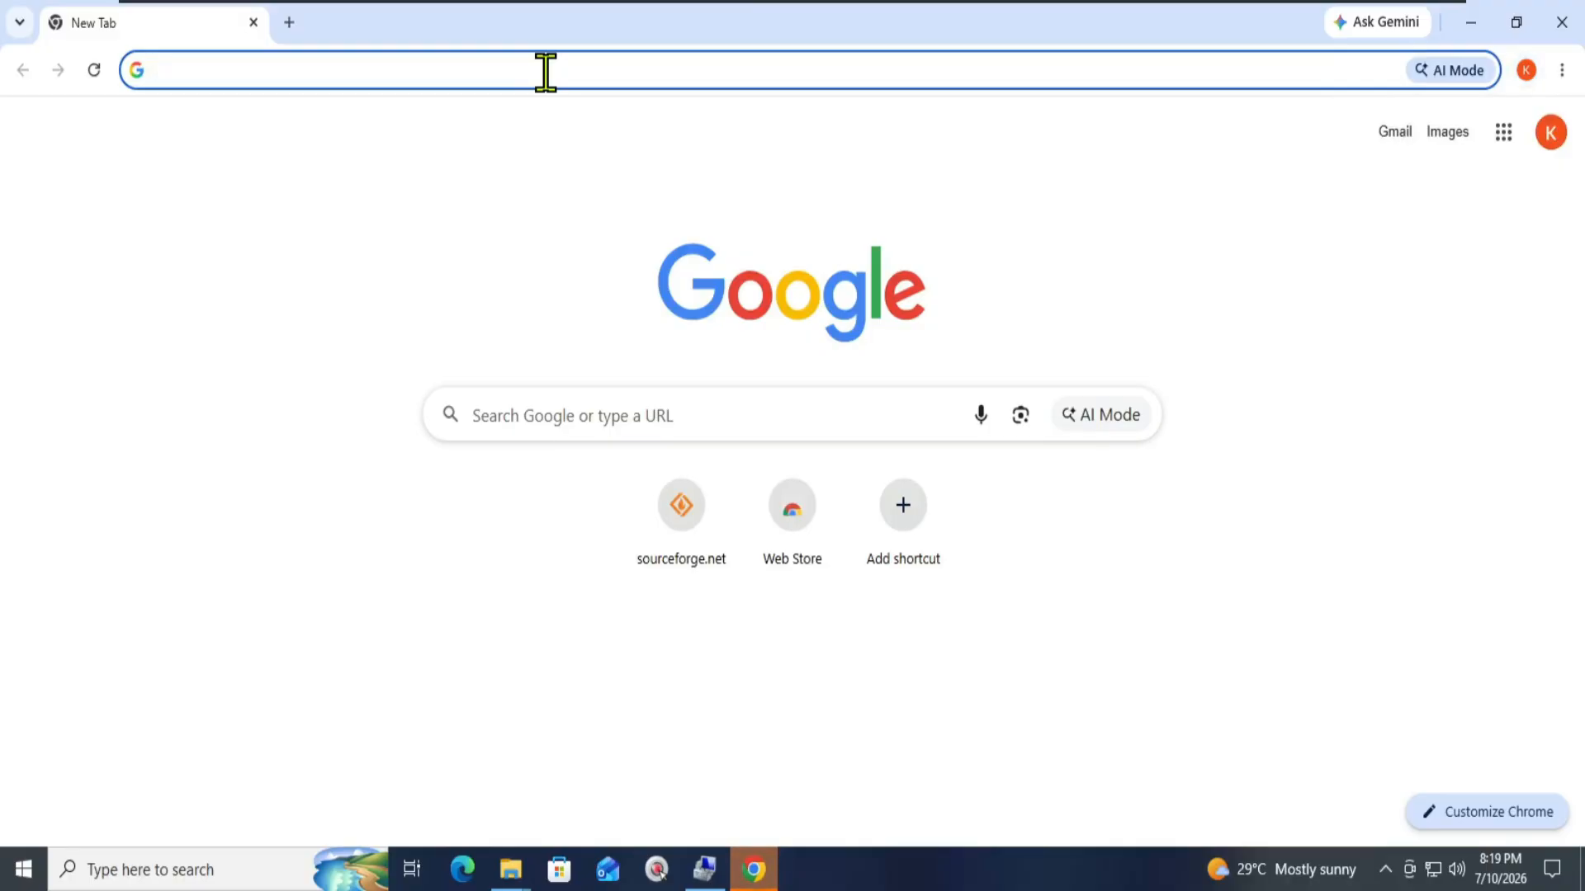
{"action": "type", "text": "https://bootice.en.uptodown.com/windows/download"}
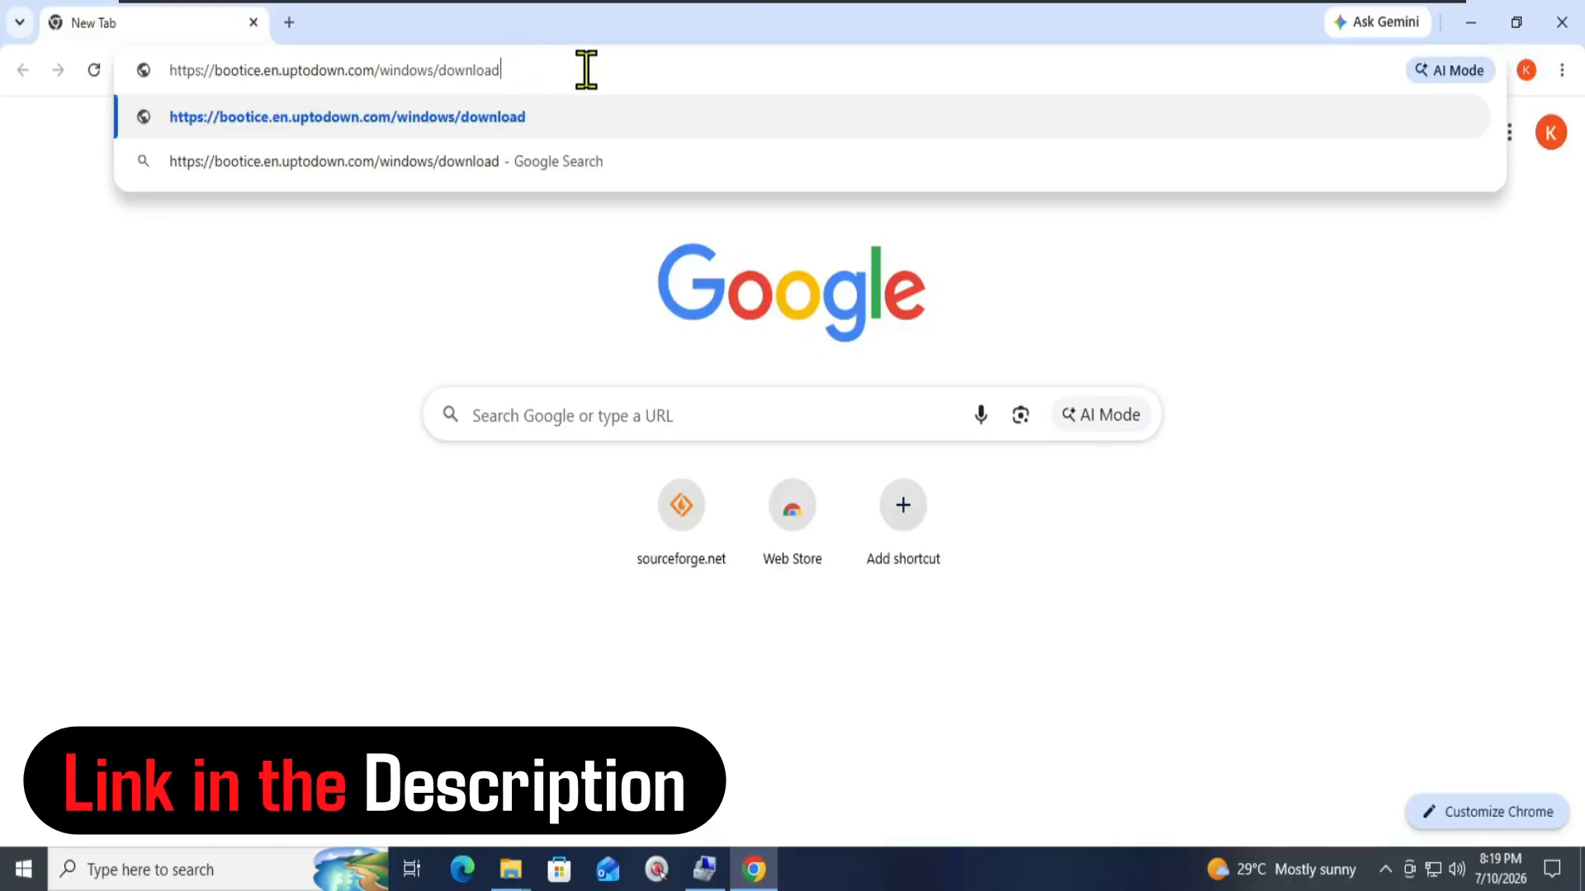
{"action": "key", "text": "Return"}
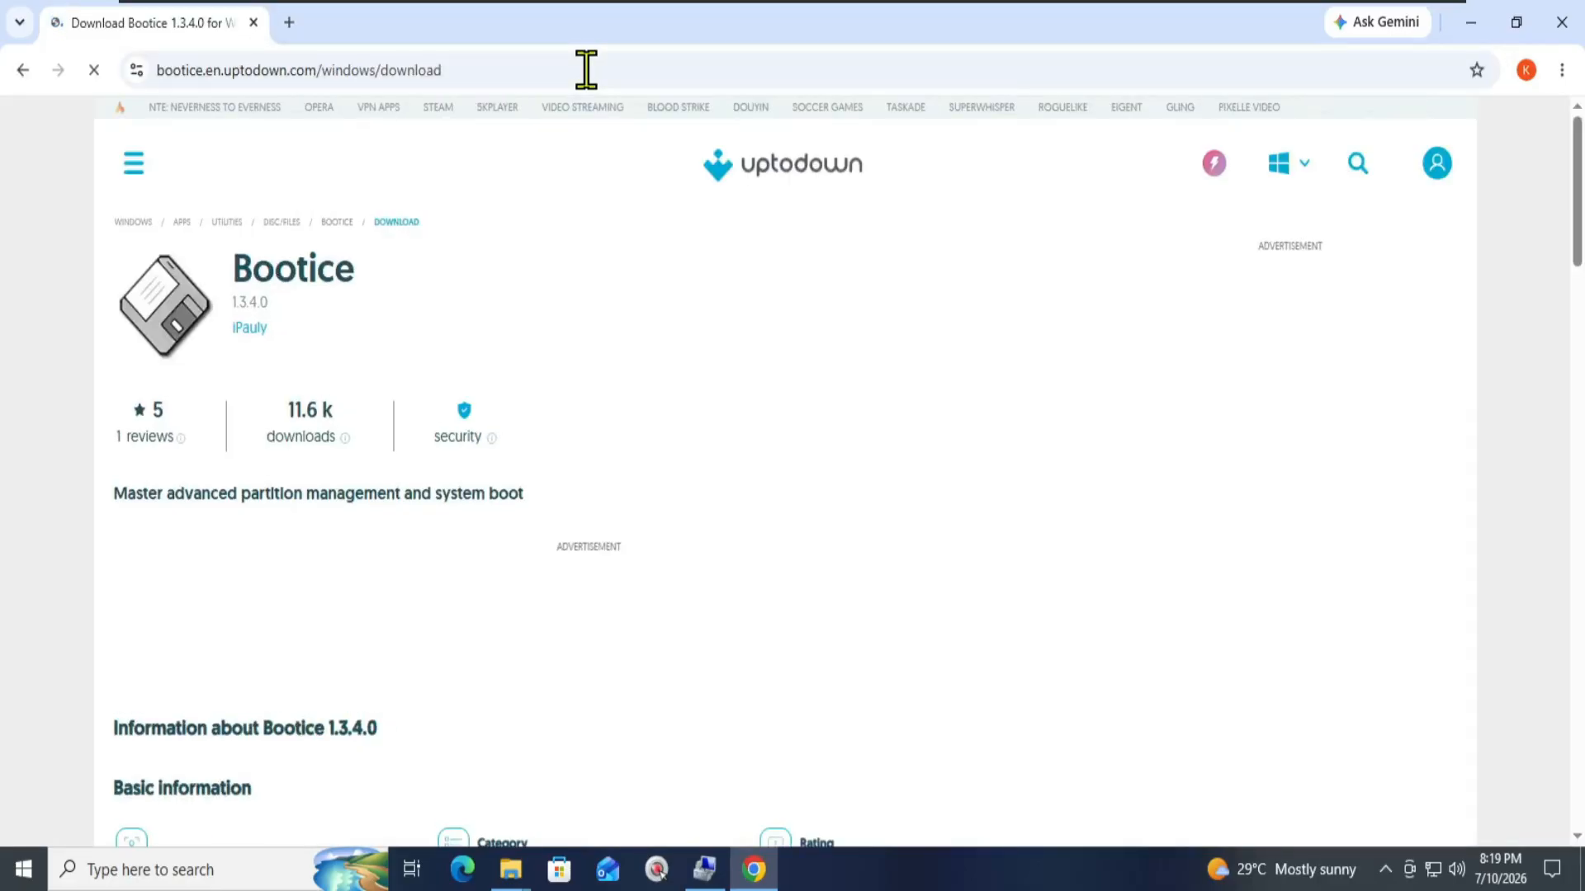
{"action": "scroll", "coordinate": [643, 248], "scroll_direction": "down", "scroll_amount": 12}
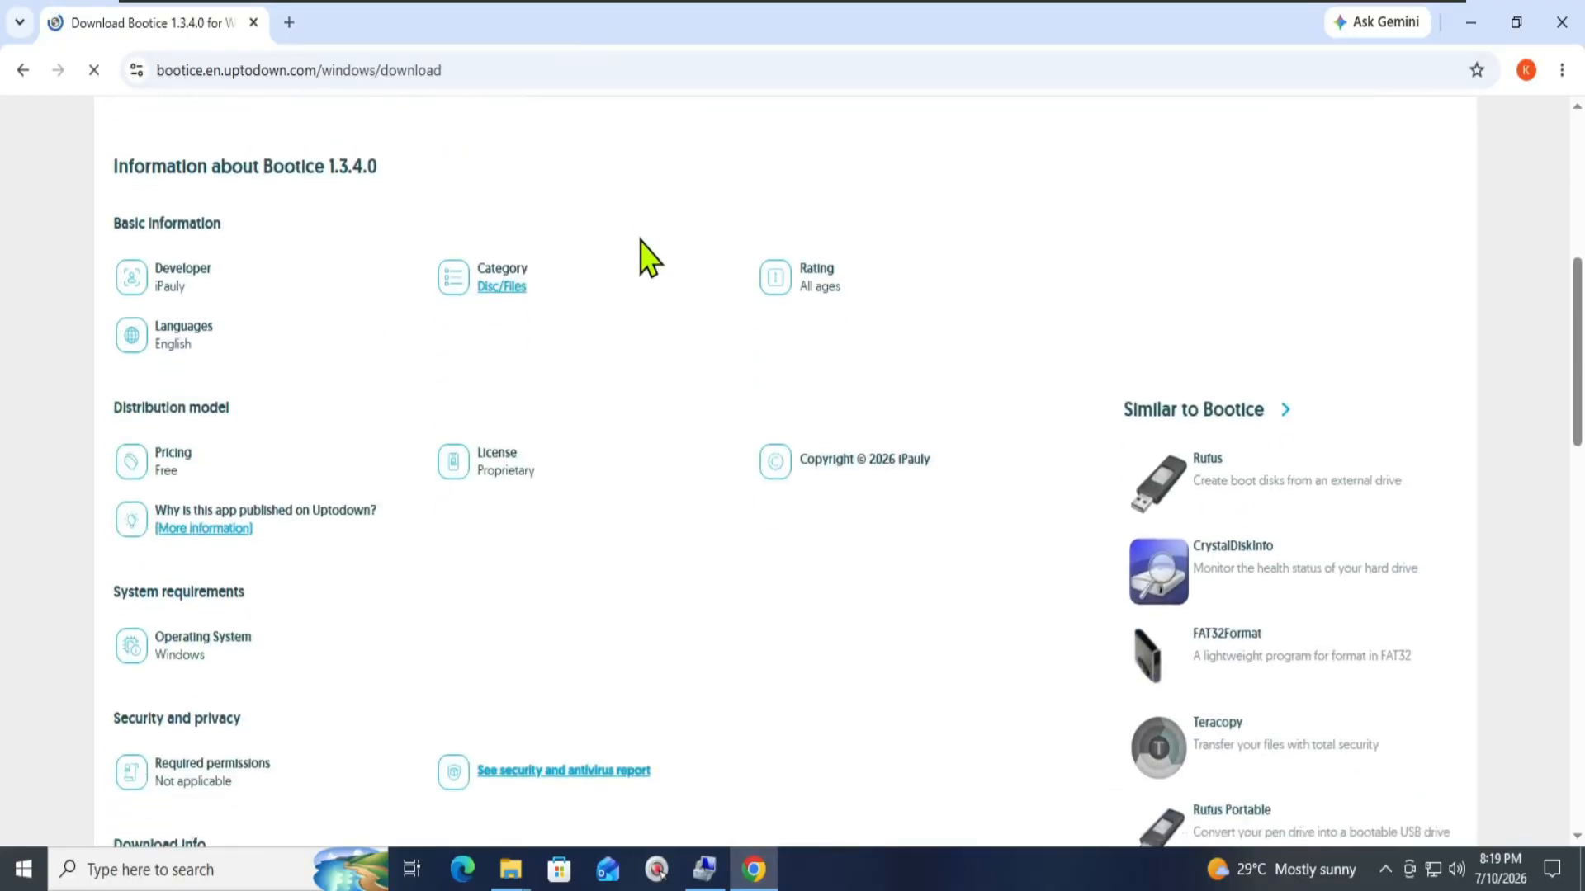
{"action": "scroll", "coordinate": [648, 265], "scroll_direction": "down", "scroll_amount": 4}
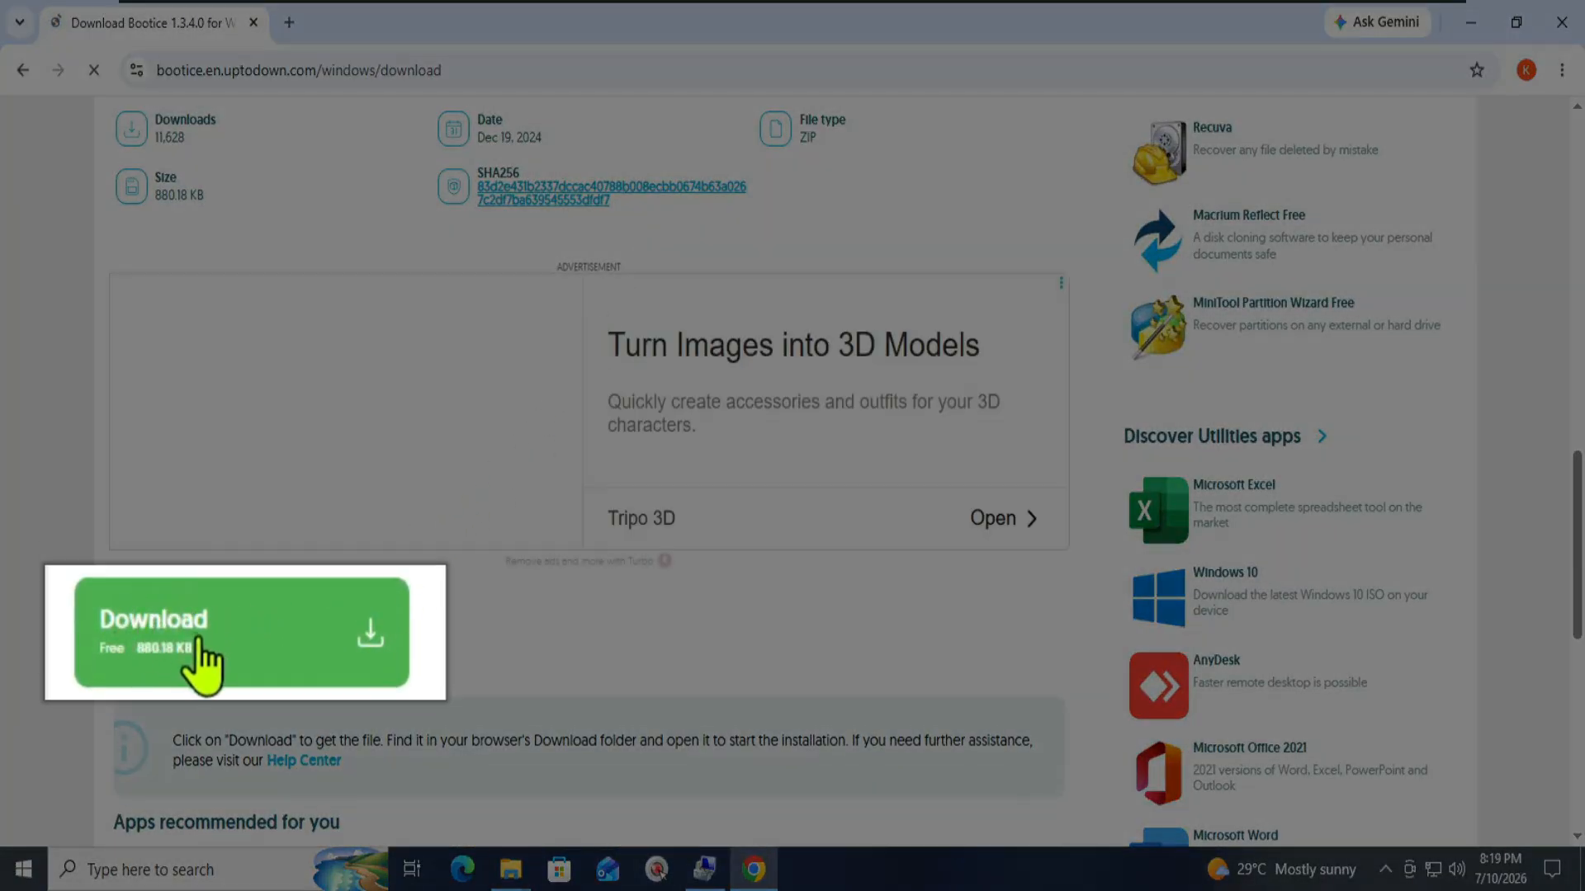
{"action": "left_click", "coordinate": [225, 670]}
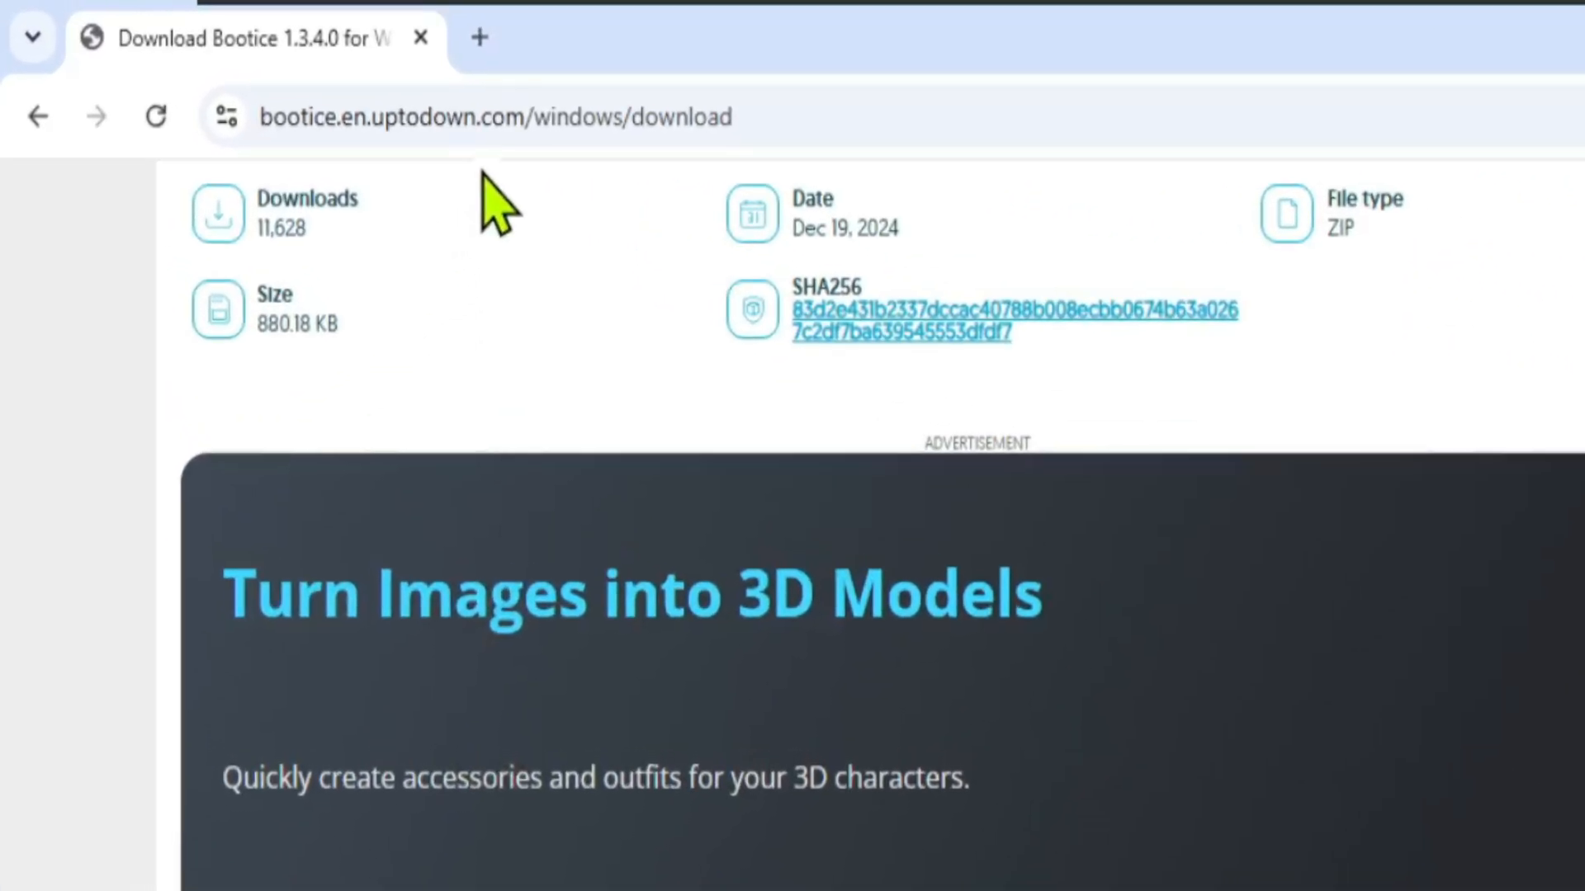
{"action": "left_click", "coordinate": [480, 37]}
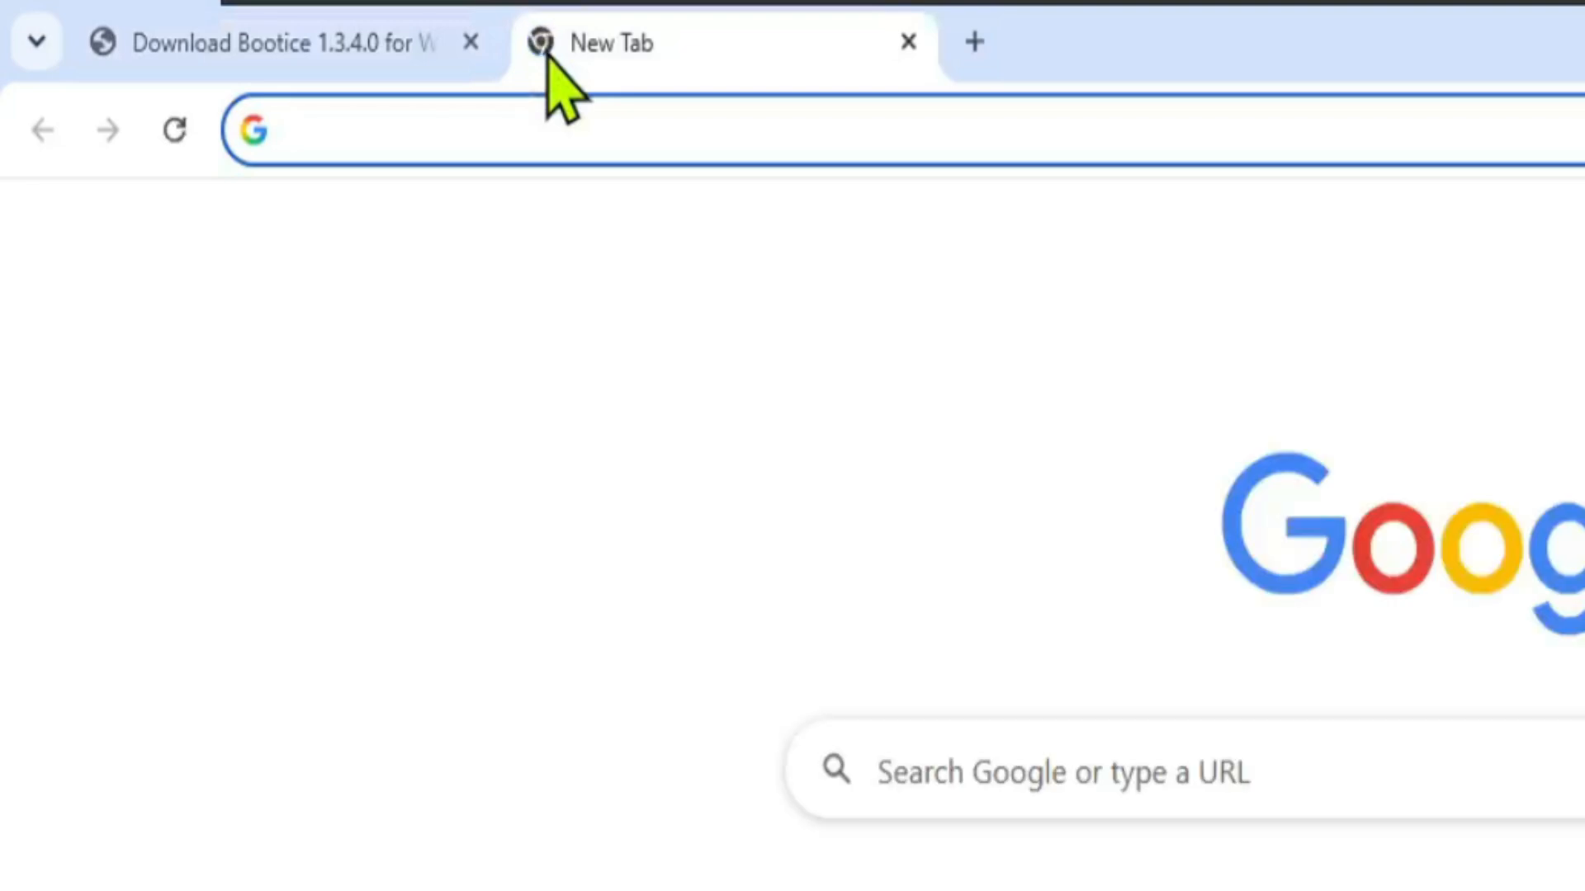
{"action": "type", "text": "https://github.com/a1ive/grub2-filemanager/releases"}
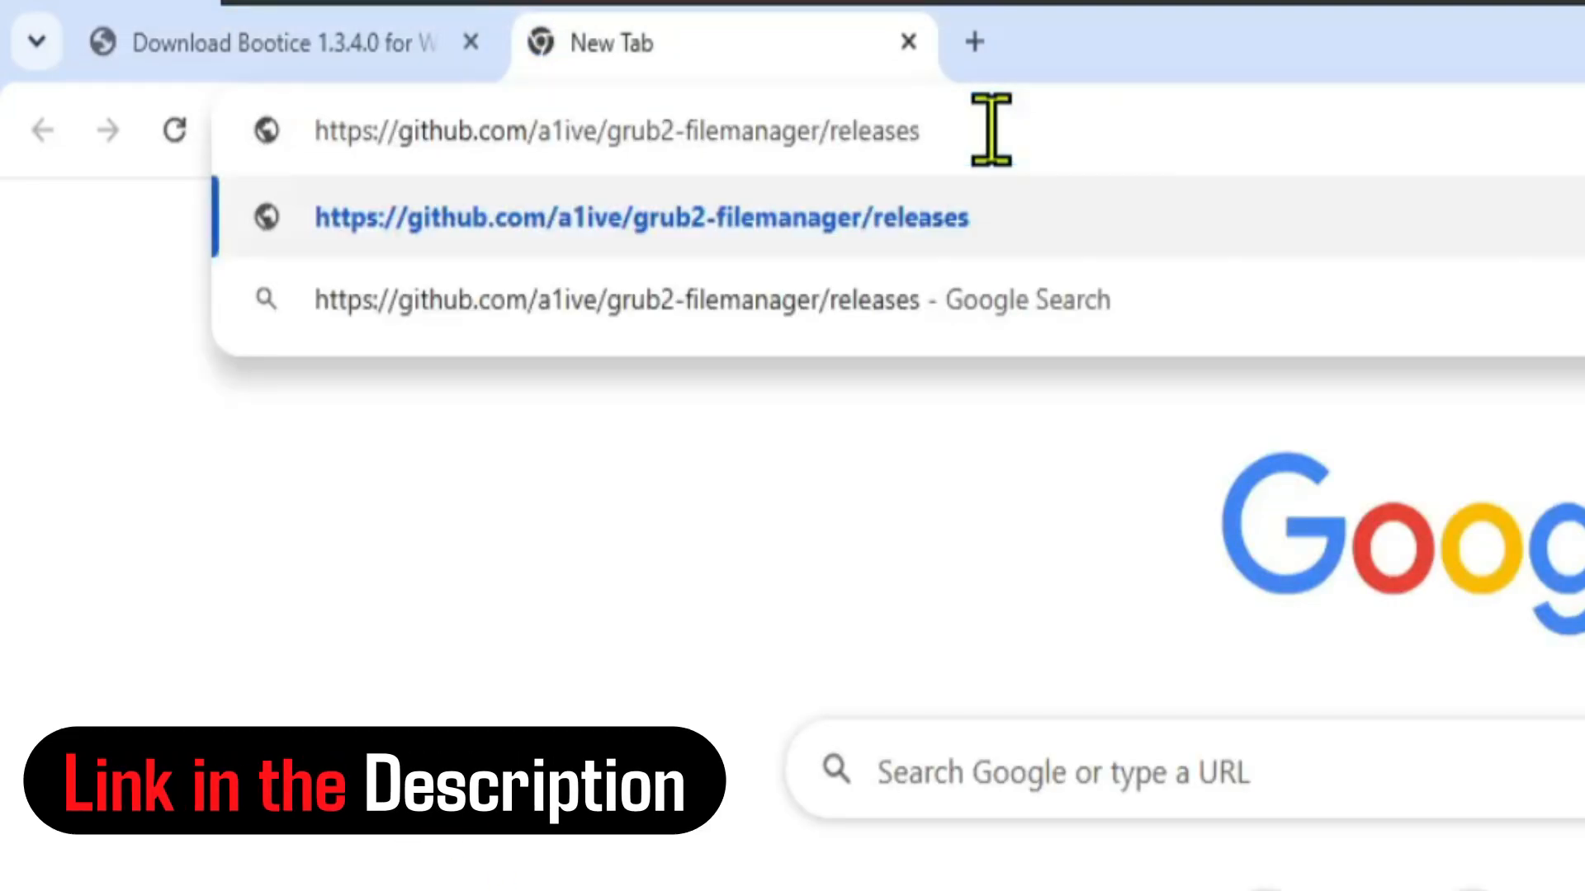
{"action": "key", "text": "Return"}
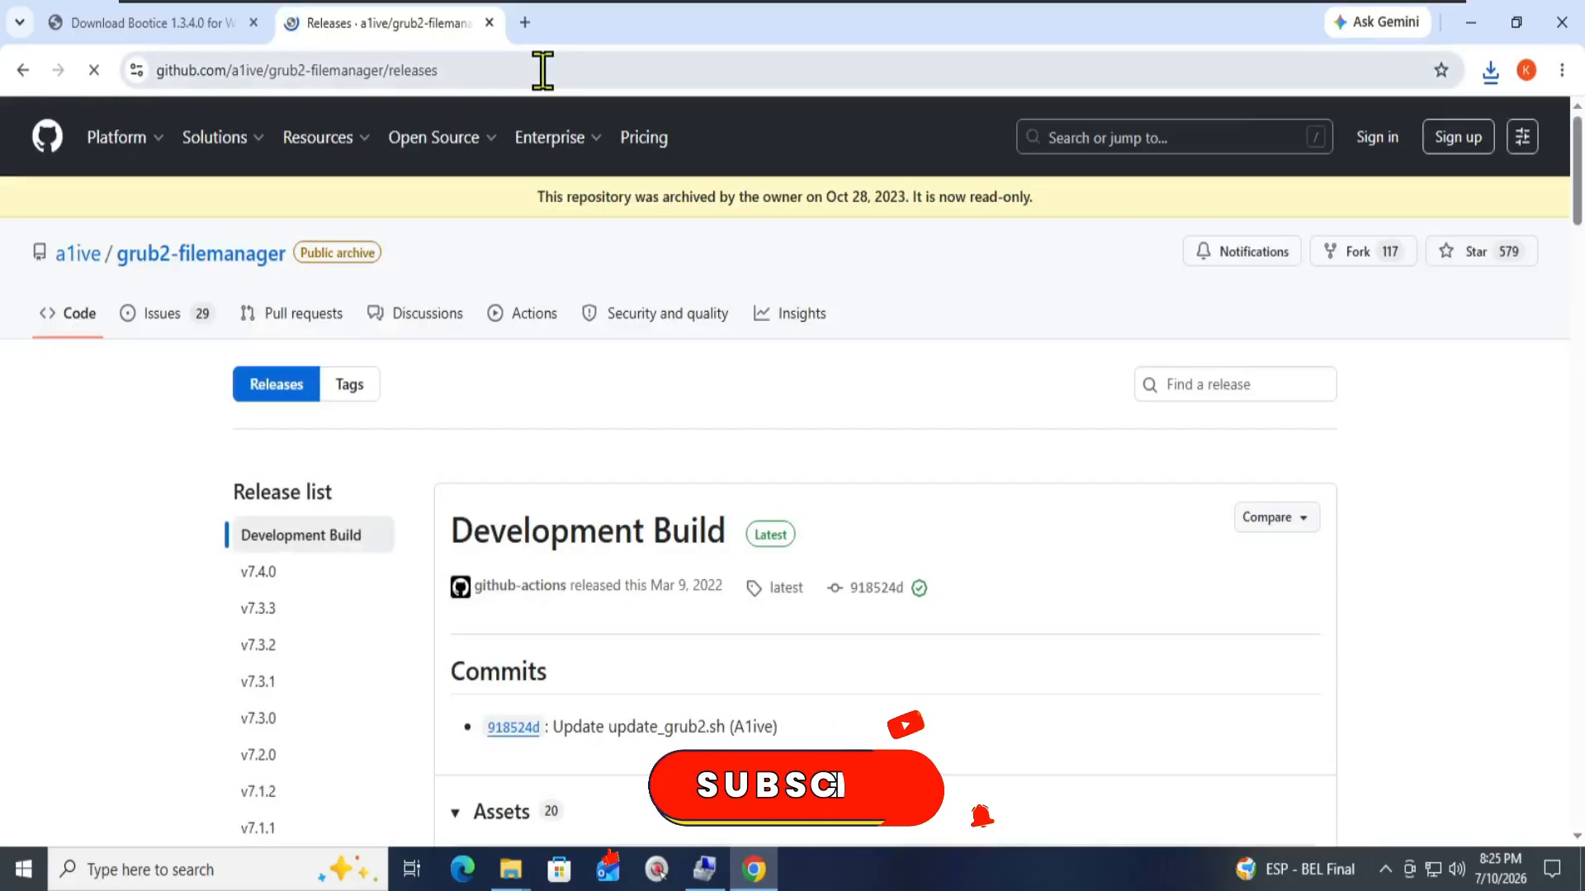
{"action": "scroll", "coordinate": [724, 374], "scroll_direction": "down", "scroll_amount": 1}
{"action": "scroll", "coordinate": [724, 374], "scroll_direction": "down", "scroll_amount": 5}
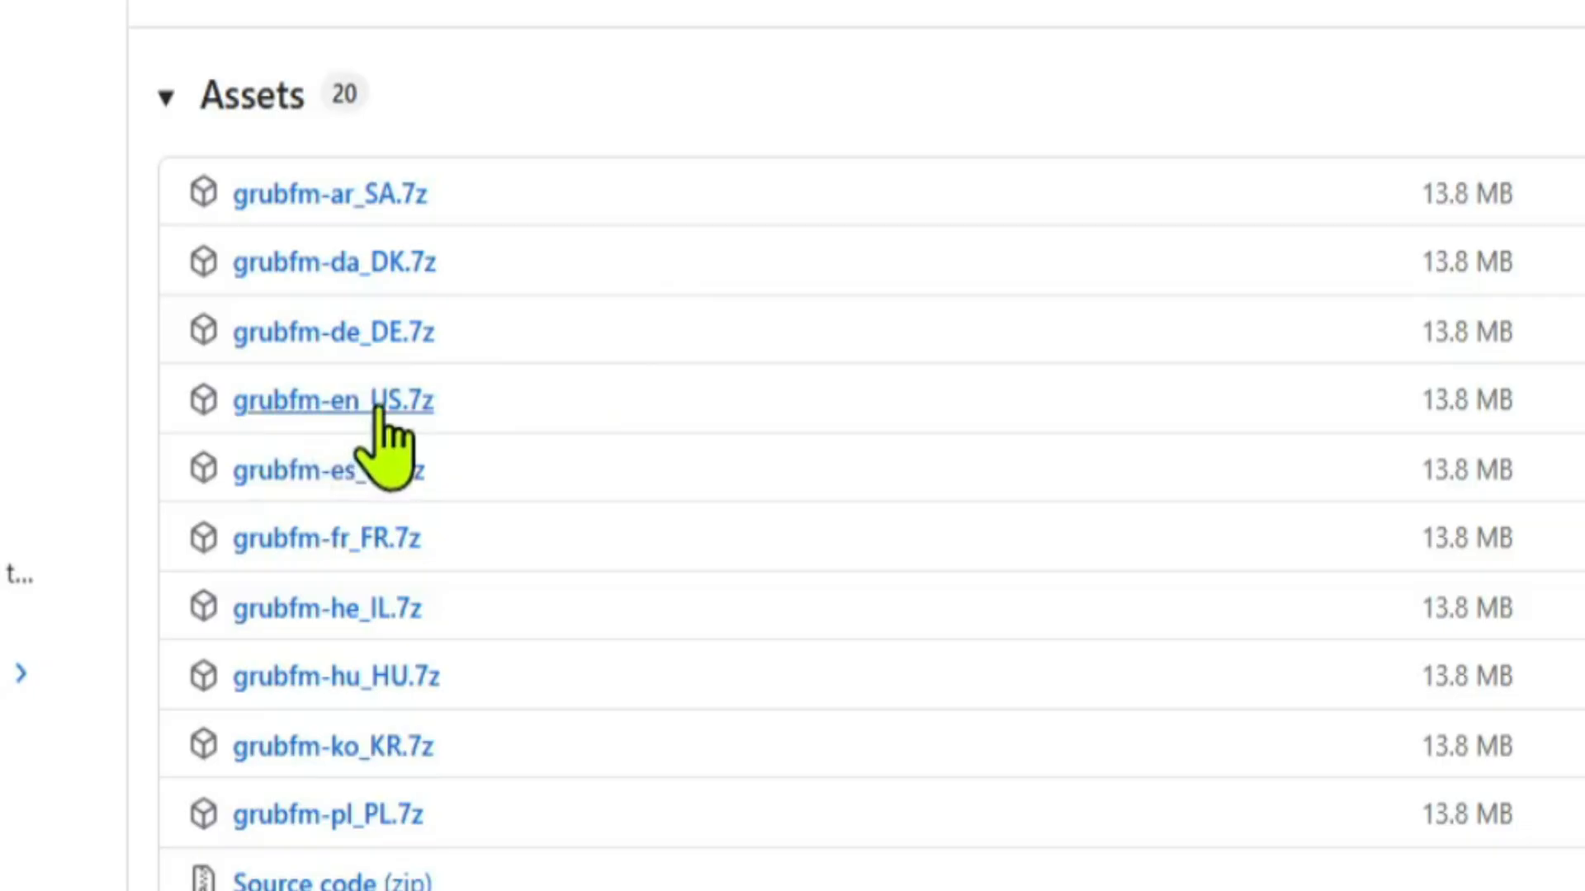
{"action": "left_click", "coordinate": [426, 401]}
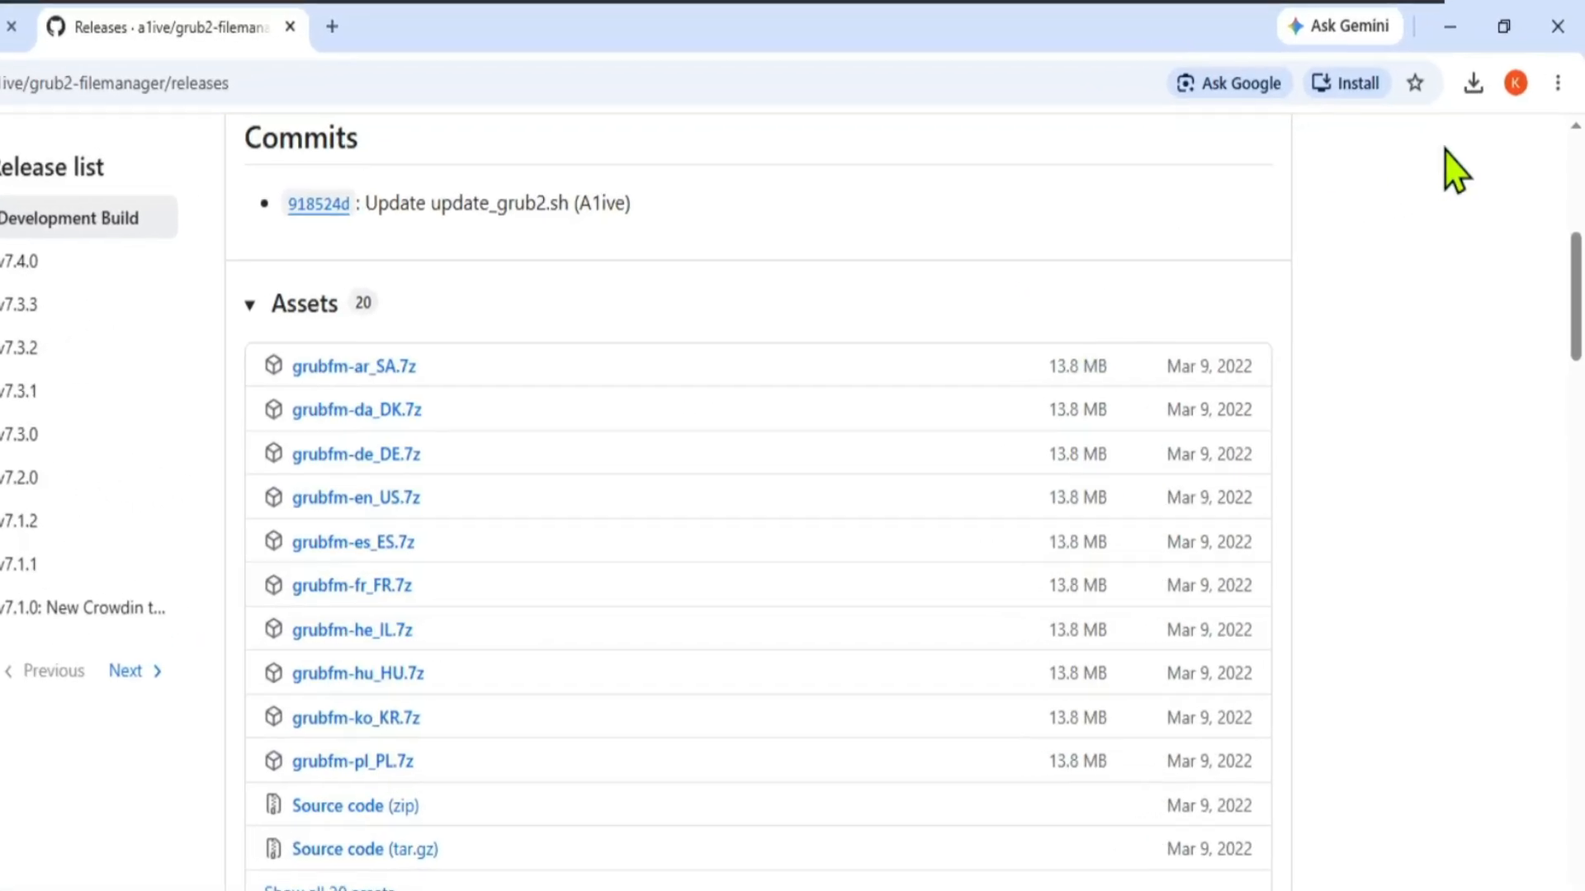
Extract the downloaded grubfm-en_US.7z and bootice-1-3-4-0.zip into separate folders in Downloads, and permanently delete both archives.
{"action": "left_click", "coordinate": [1473, 85]}
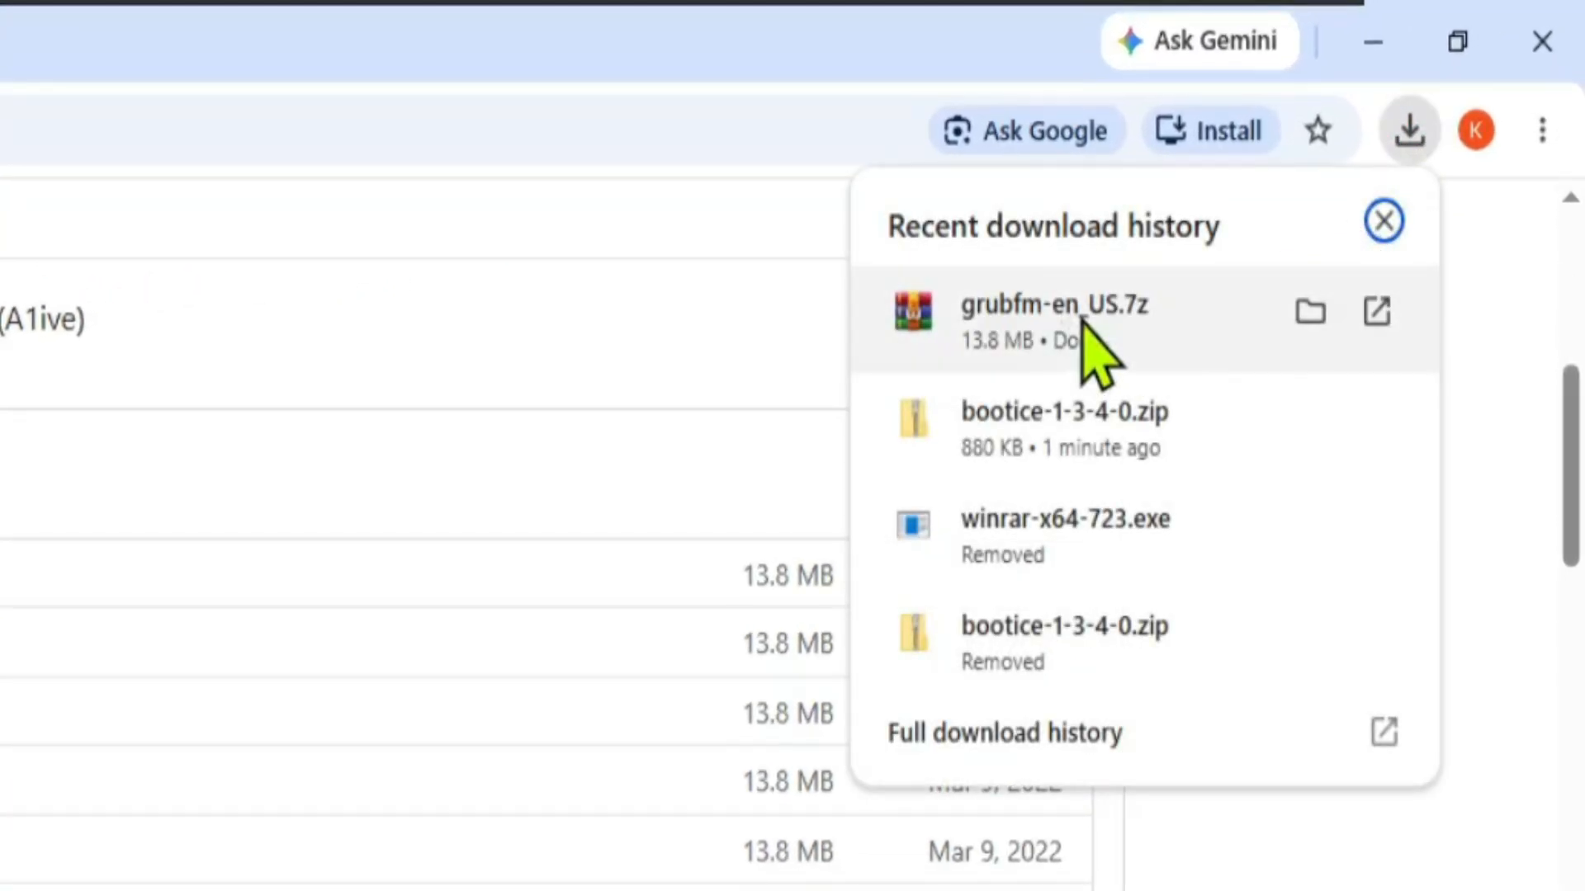
{"action": "left_click", "coordinate": [1311, 312]}
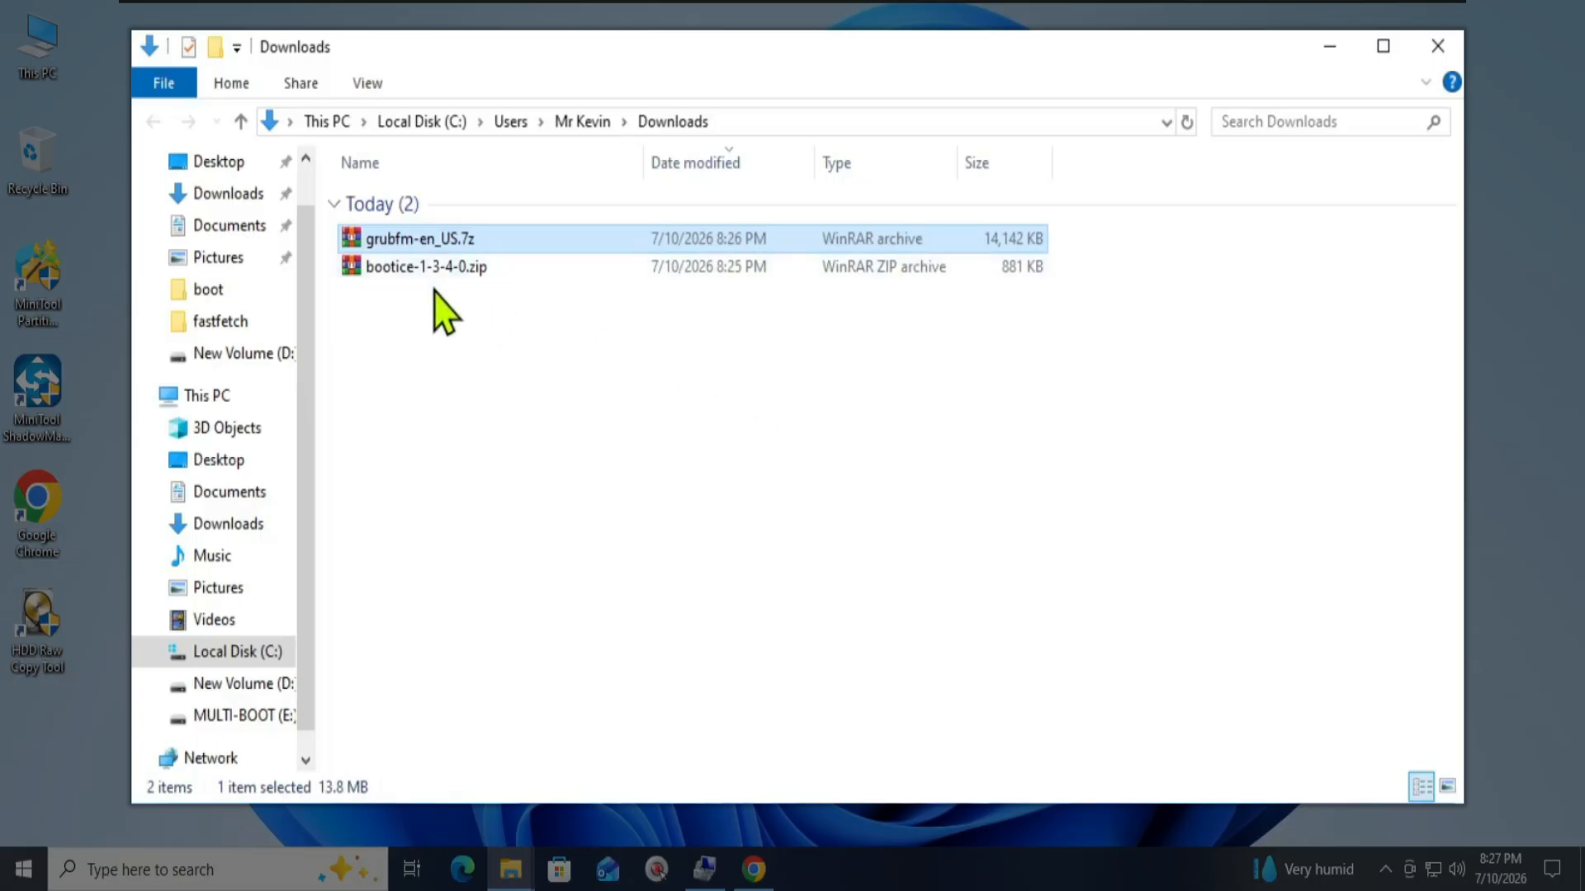
{"action": "left_click", "coordinate": [431, 273]}
{"action": "left_click", "coordinate": [430, 246], "text": "ctrl"}
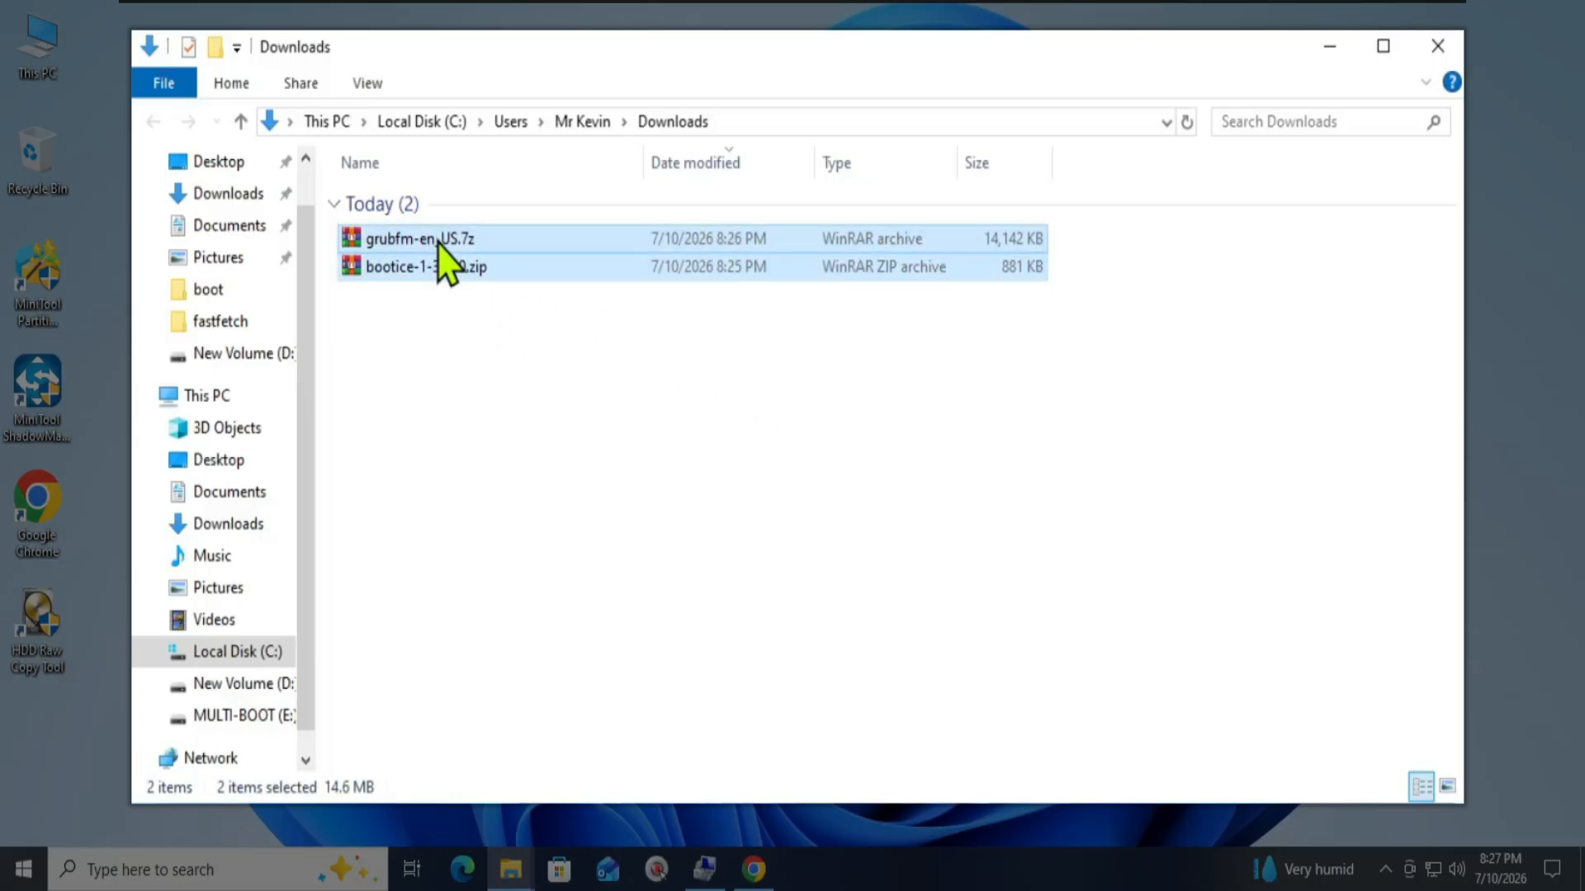
{"action": "right_click", "coordinate": [444, 248]}
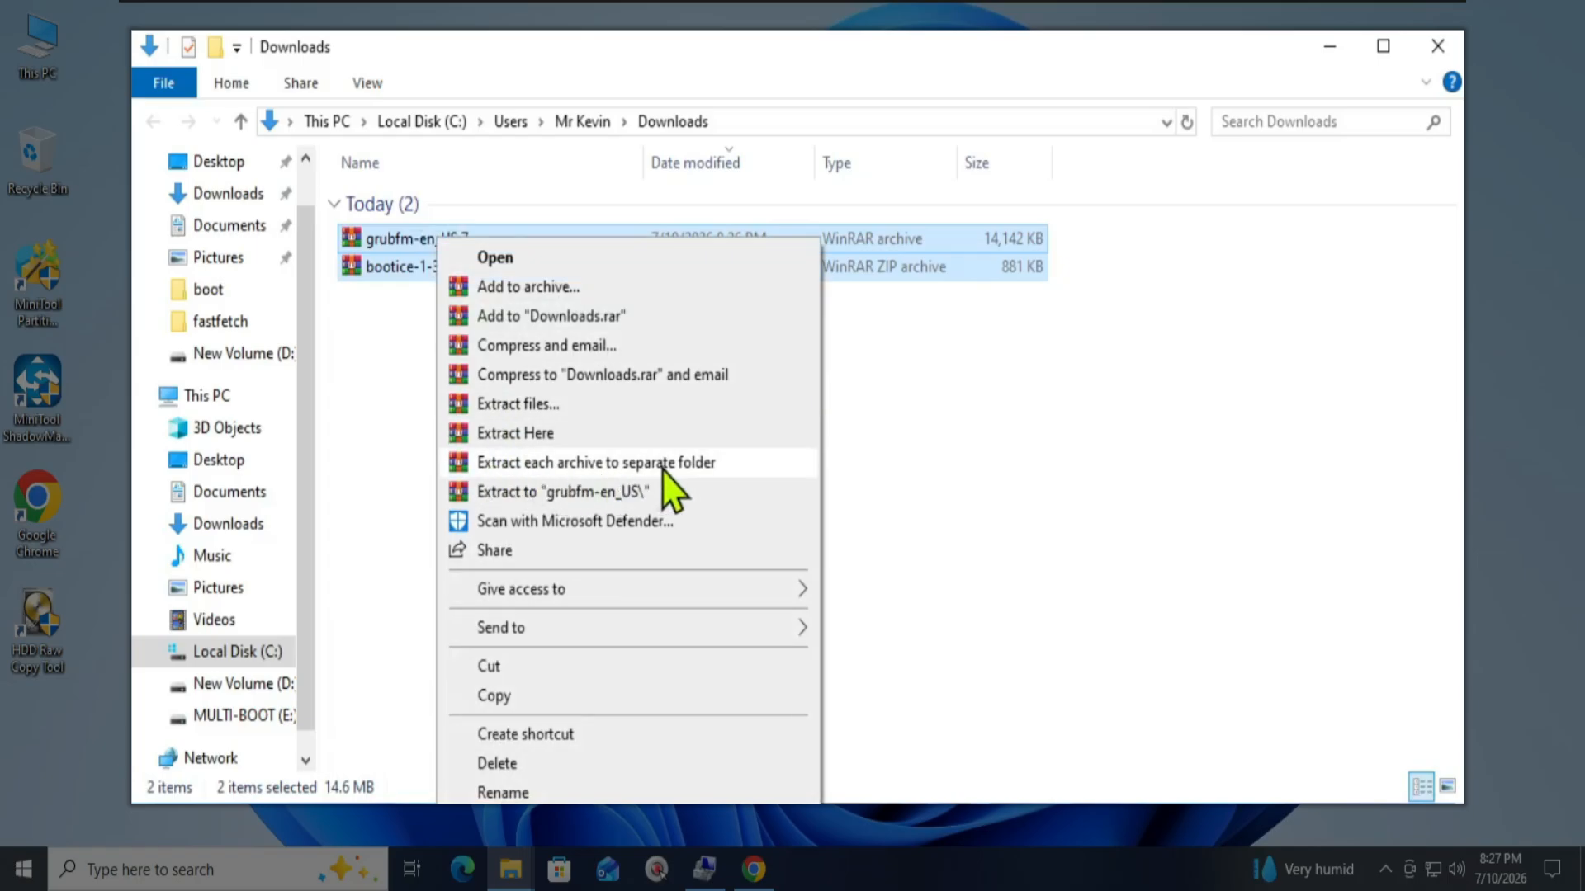
{"action": "left_click", "coordinate": [705, 464]}
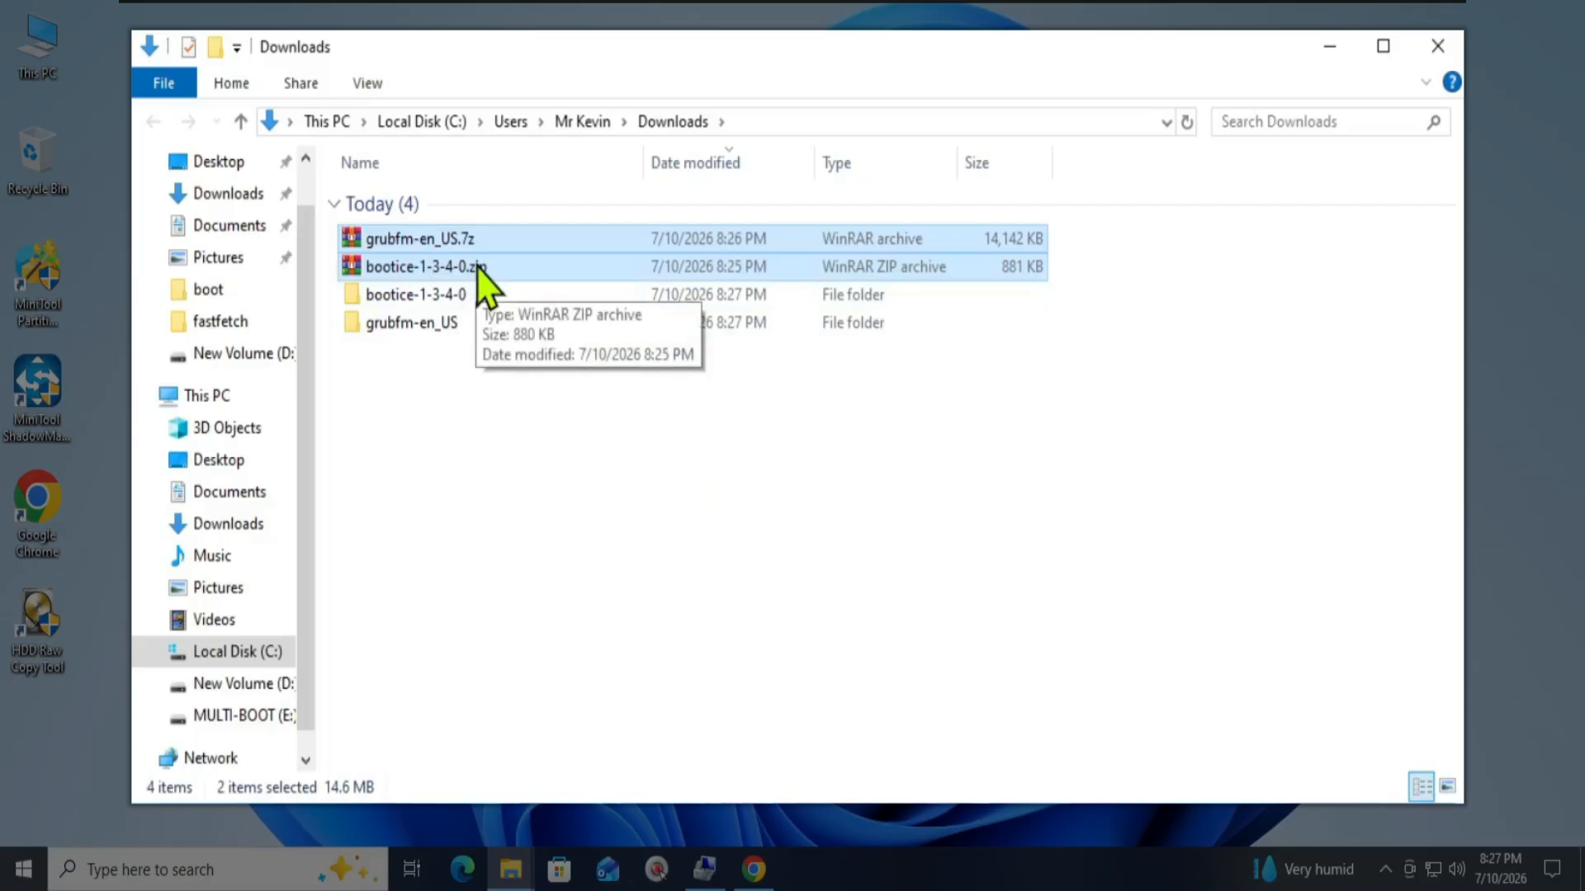
{"action": "key", "text": "shift+Delete"}
{"action": "key", "text": "Return"}
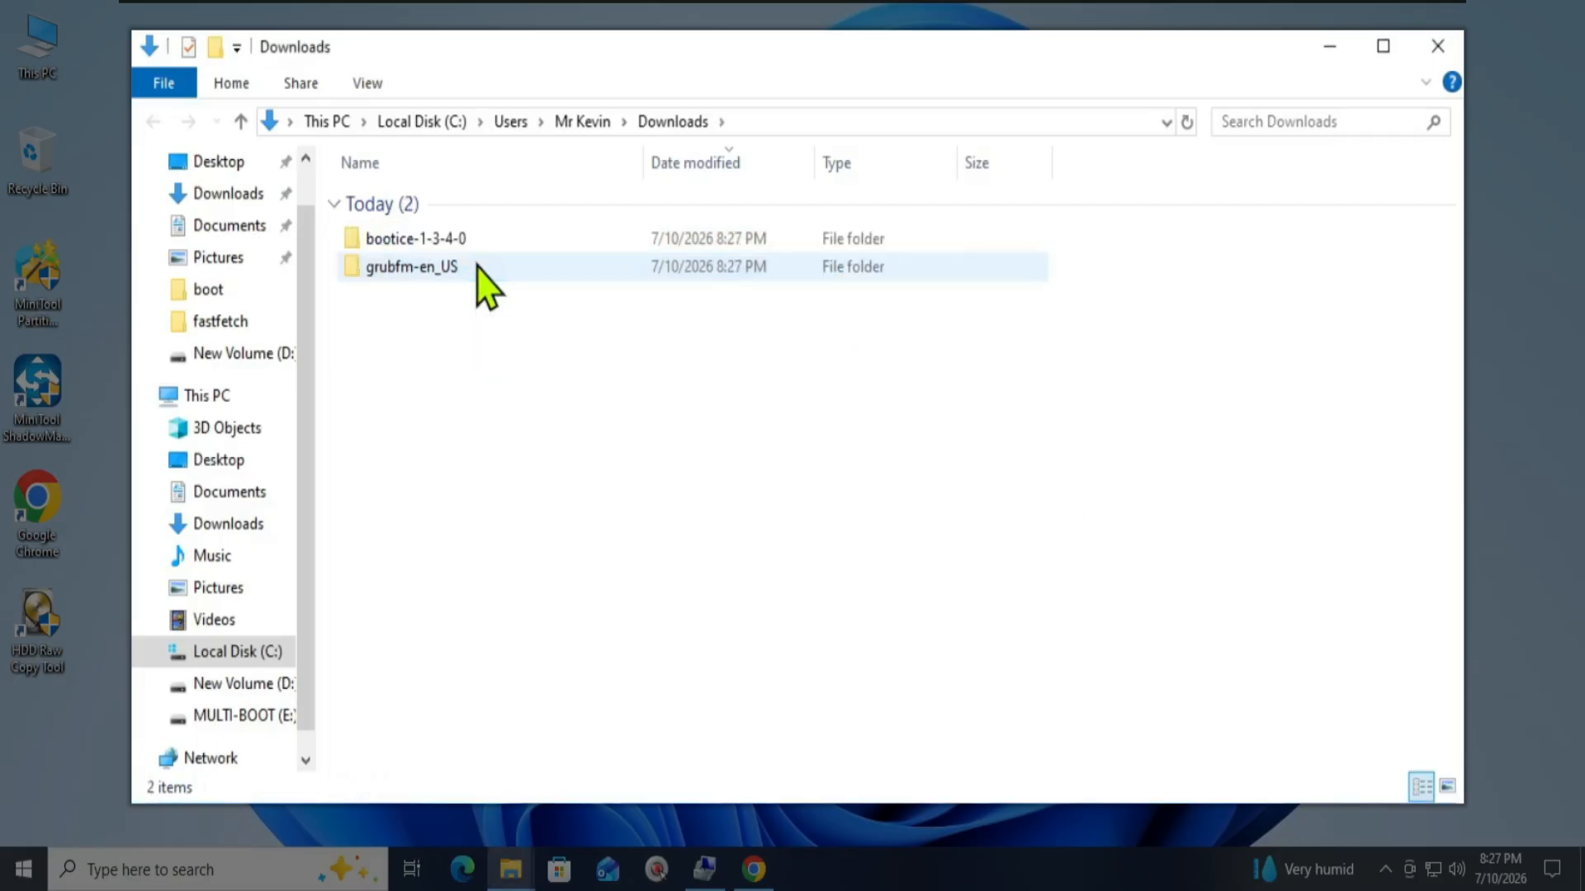
Rename grubfmx64.efi in the grubfm-en_US folder as boot.efi.
{"action": "left_click", "coordinate": [409, 269]}
{"action": "double_click", "coordinate": [409, 269]}
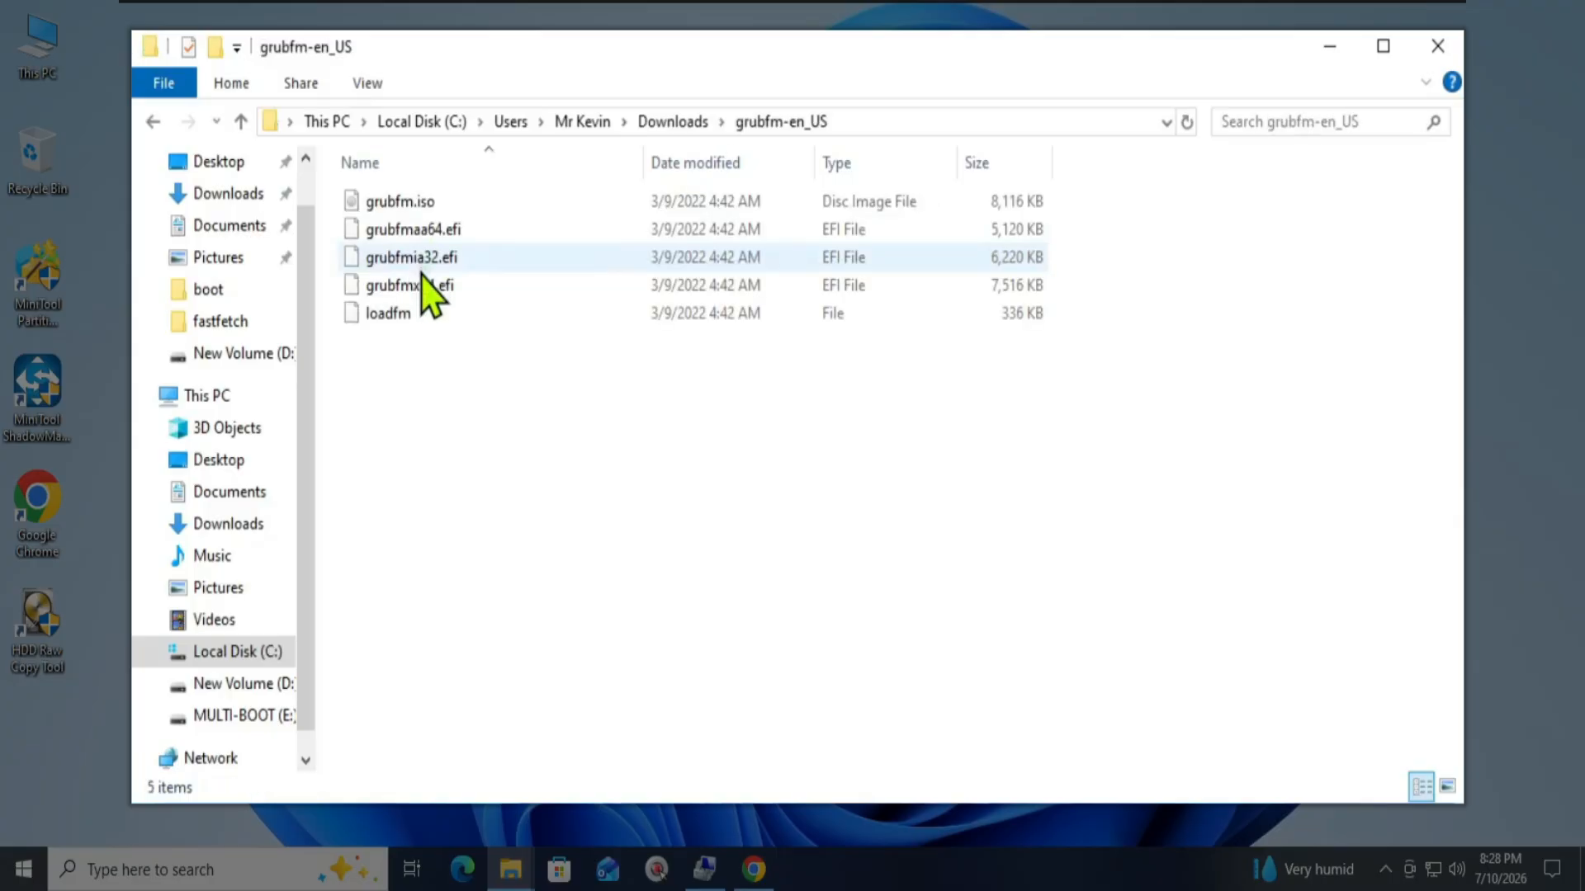
{"action": "left_click", "coordinate": [413, 289]}
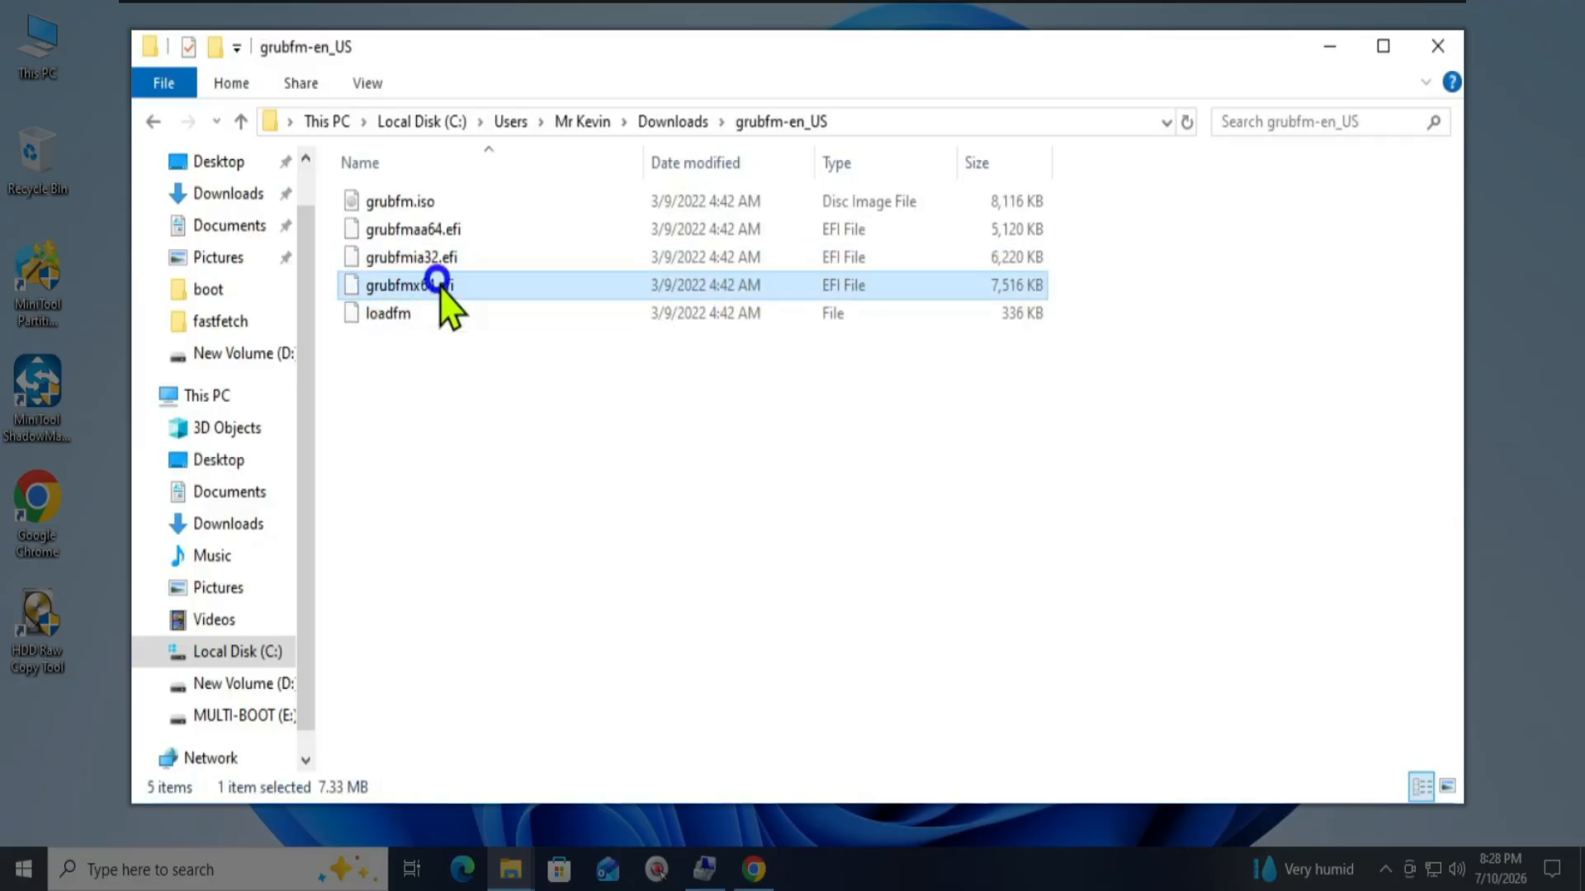
{"action": "right_click", "coordinate": [440, 282]}
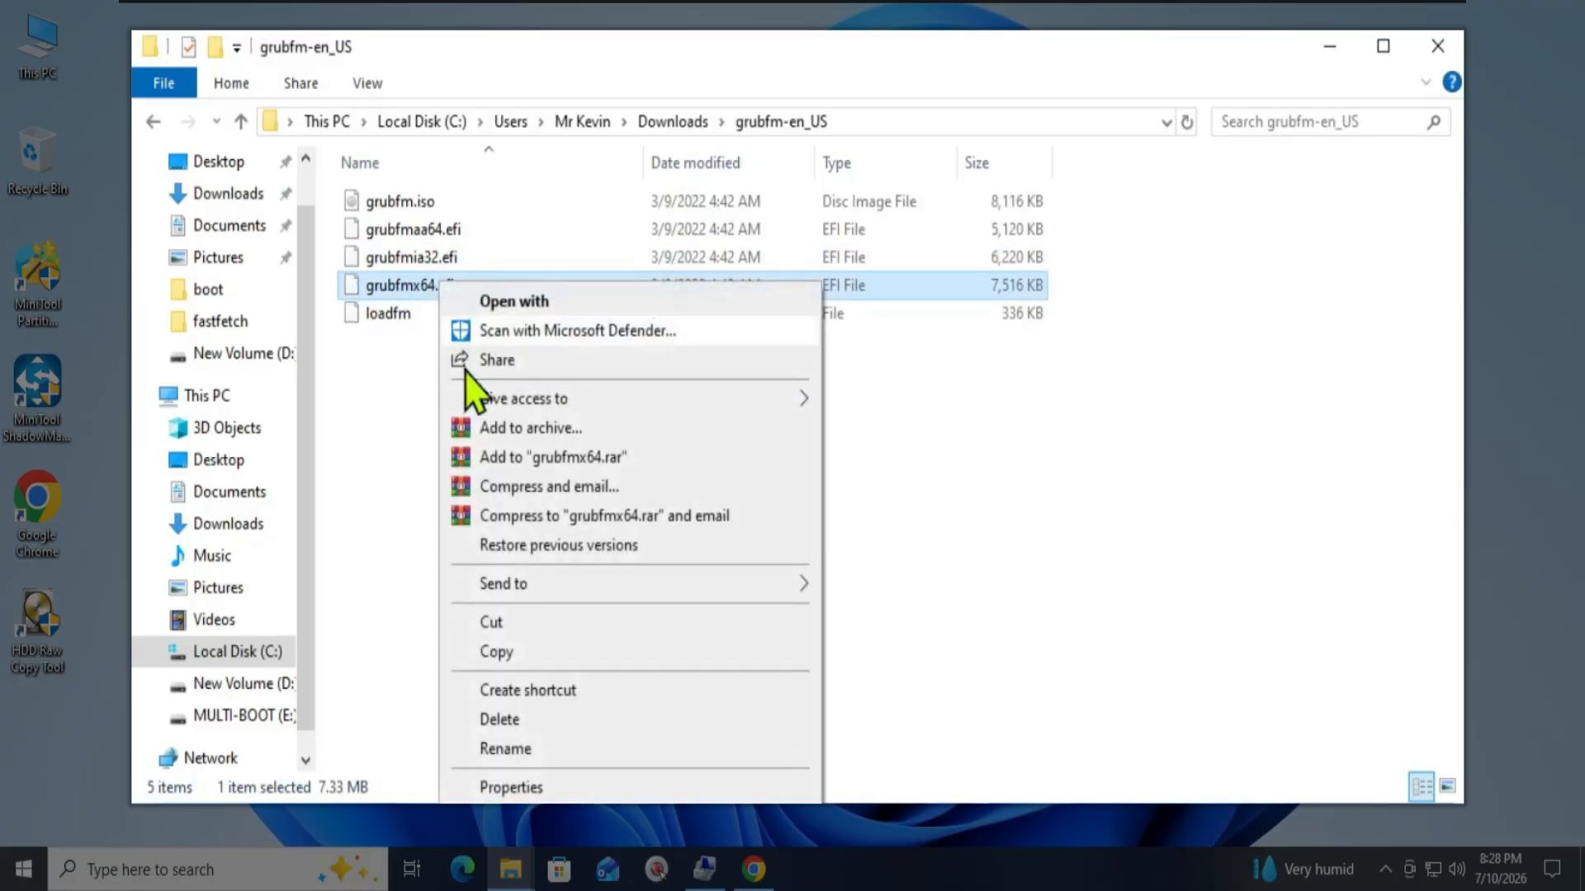
{"action": "left_click", "coordinate": [505, 749]}
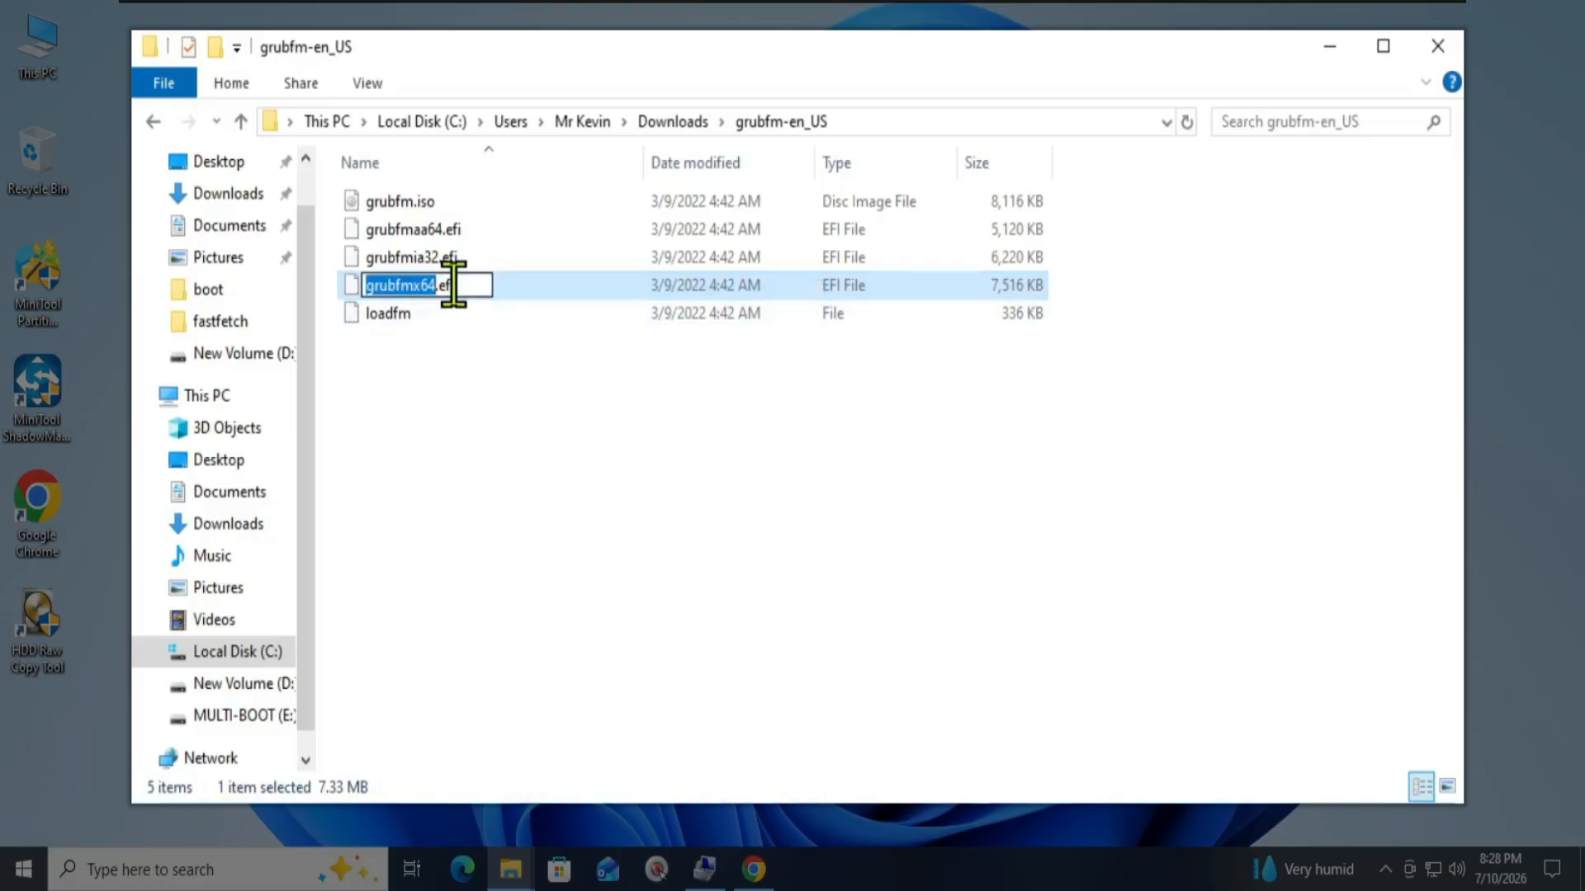
{"action": "type", "text": "b"}
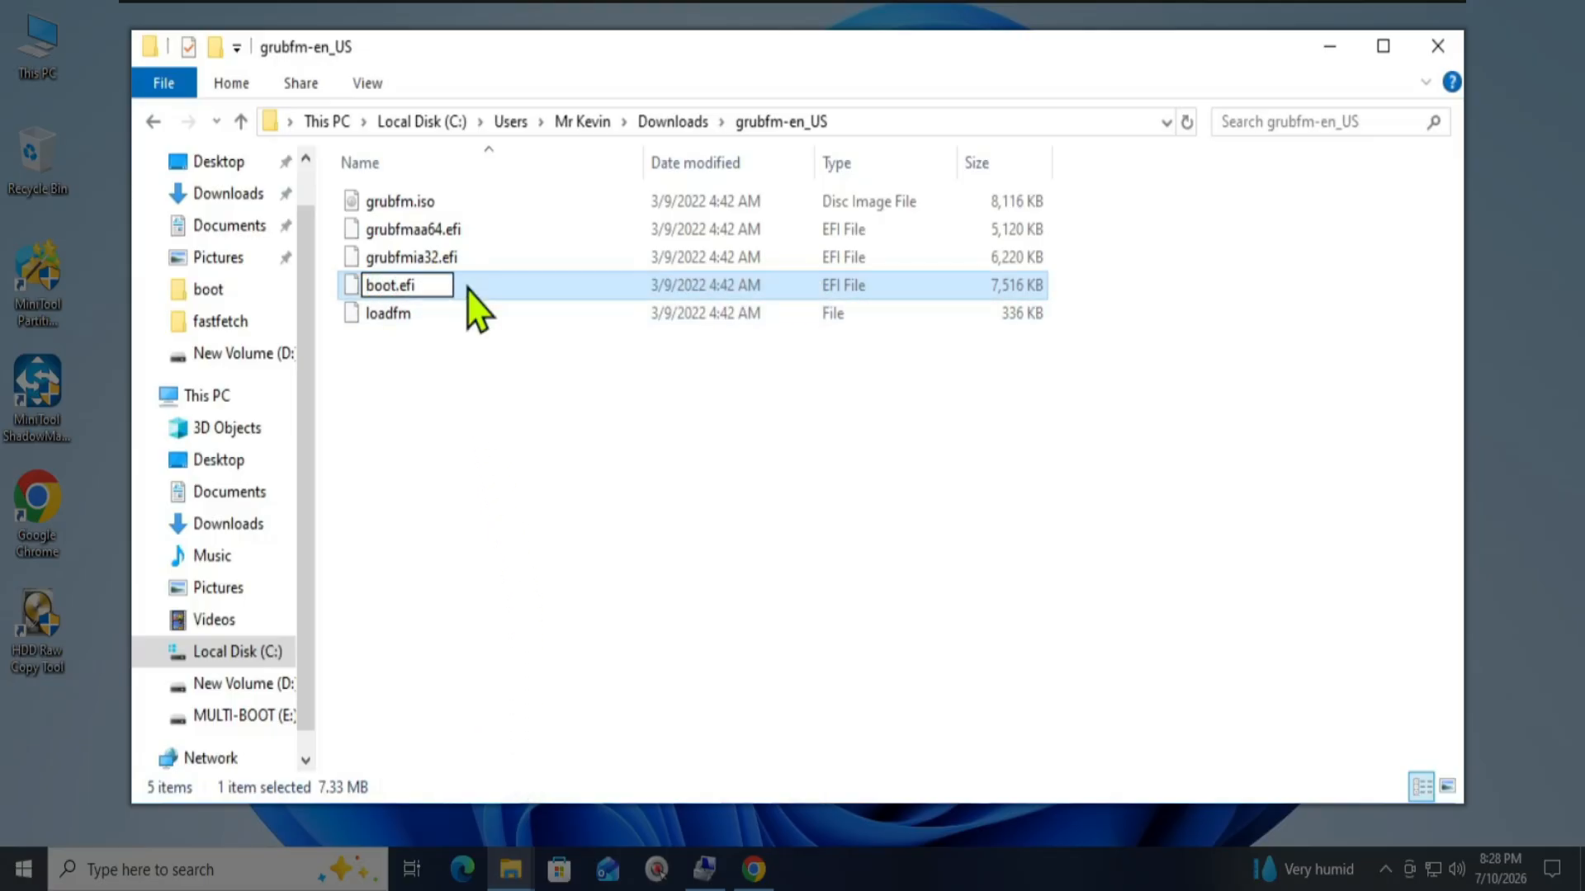
{"action": "type", "text": "oot"}
{"action": "key", "text": "Return"}
Copy boot.efi from the grubfm-en_US folder to the root of the MULTI-BOOT (E:) drive.
{"action": "left_click", "coordinate": [454, 198]}
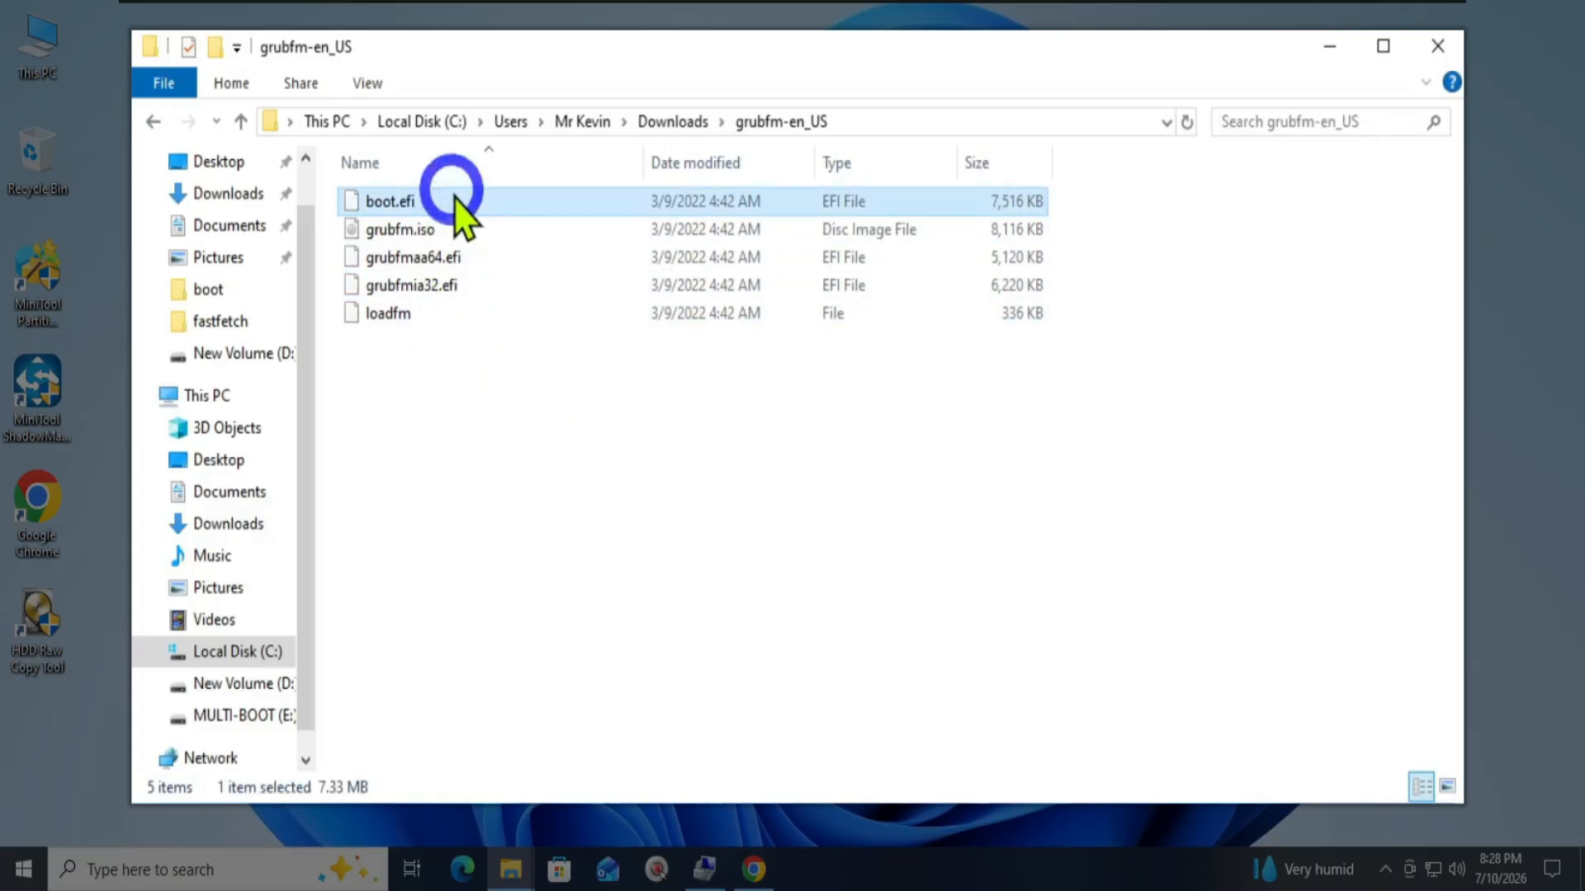
{"action": "right_click", "coordinate": [454, 202]}
{"action": "left_click", "coordinate": [511, 563]}
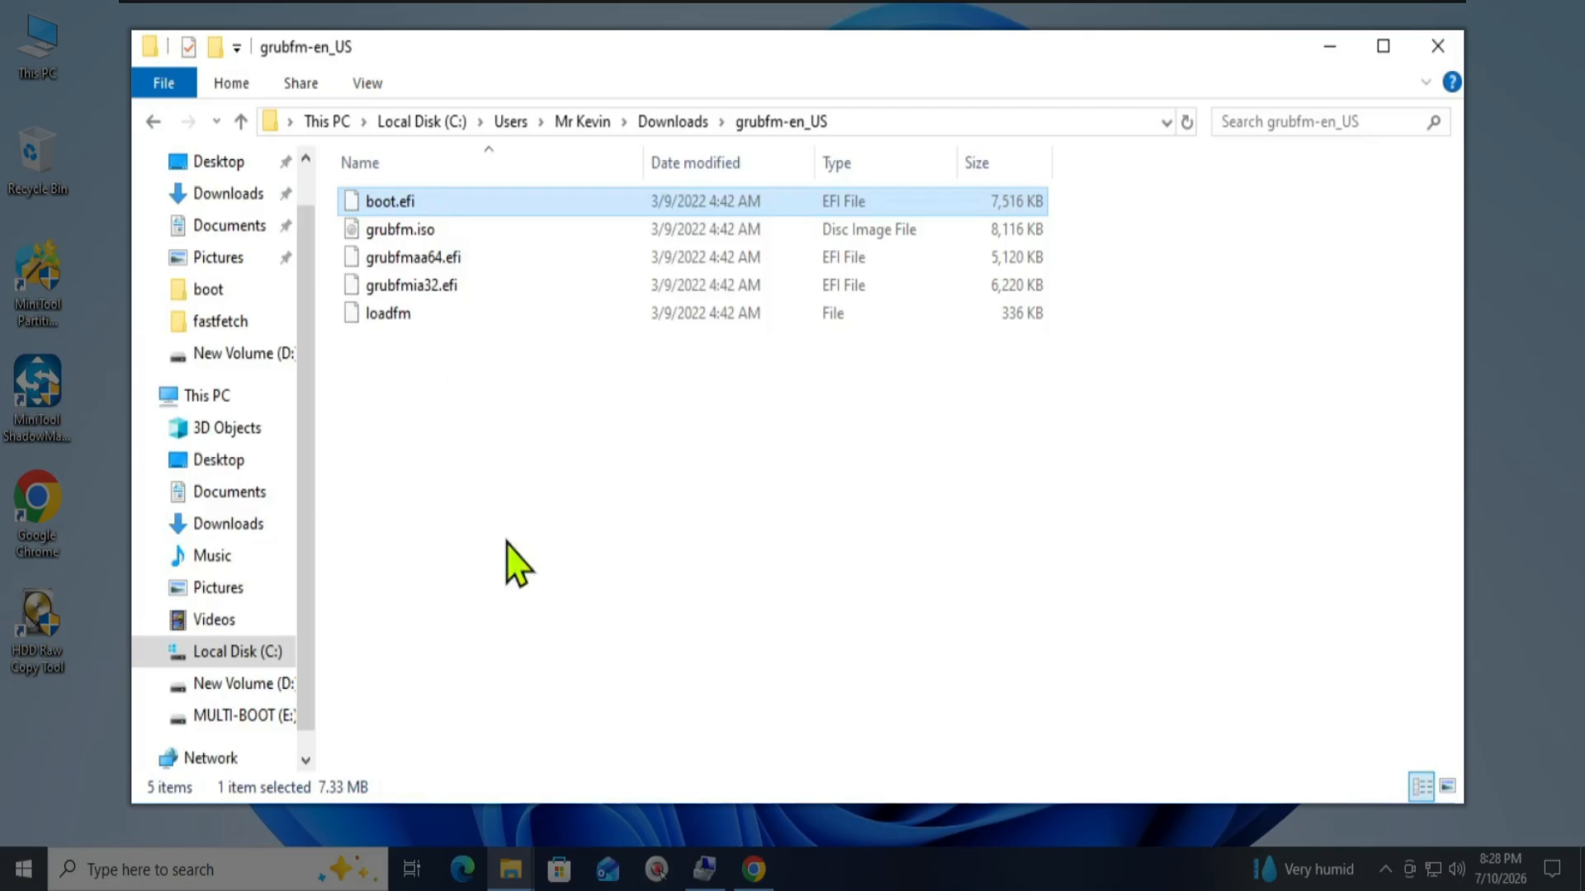
{"action": "left_click", "coordinate": [251, 408]}
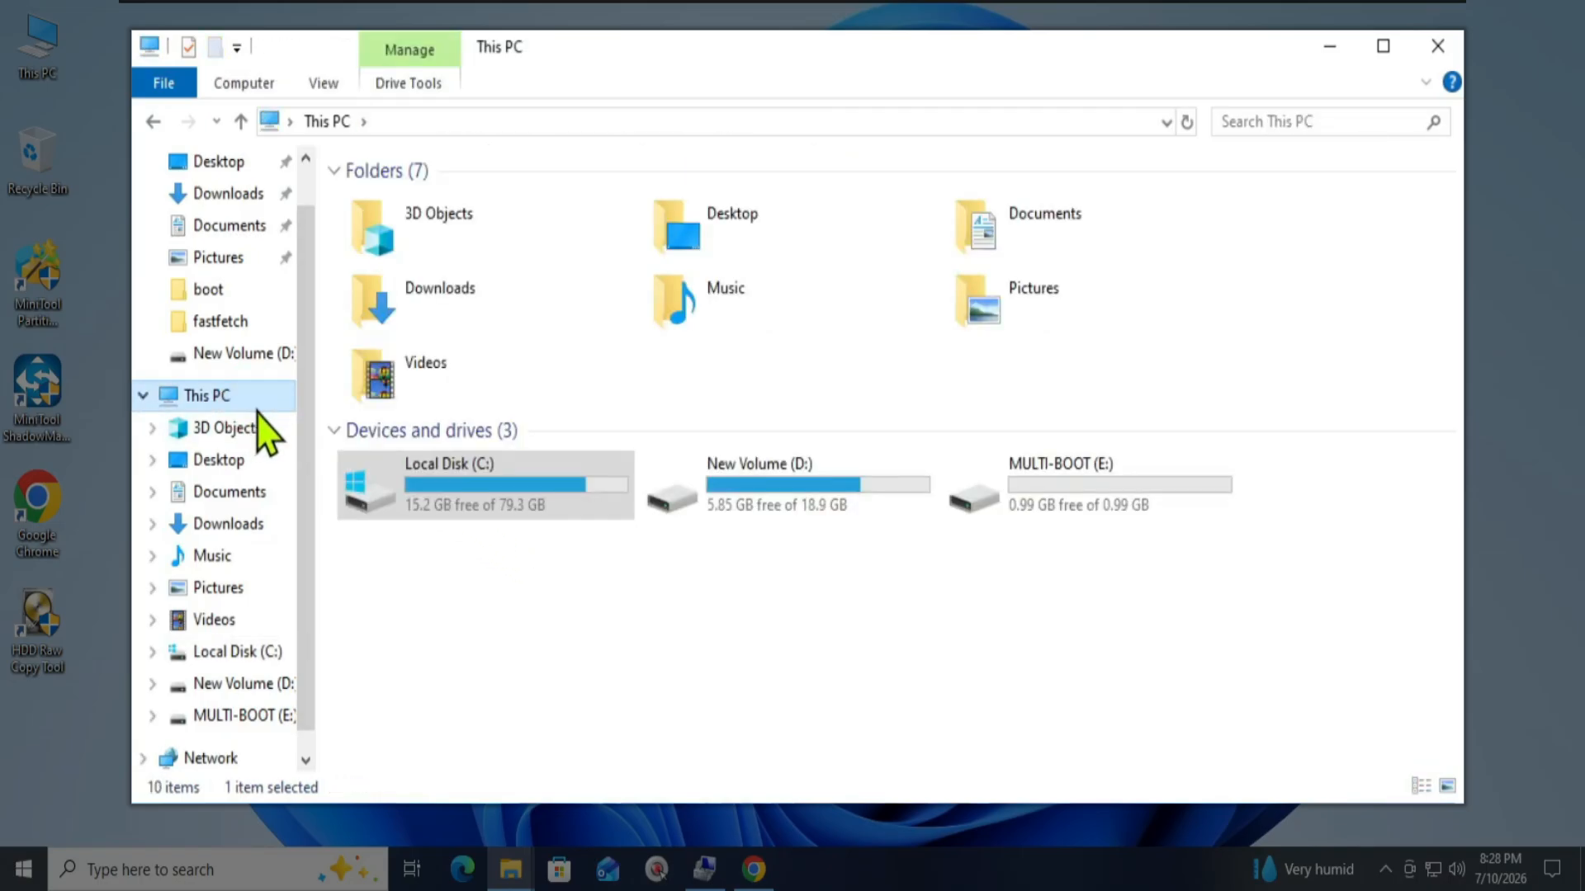
{"action": "left_click", "coordinate": [1050, 505]}
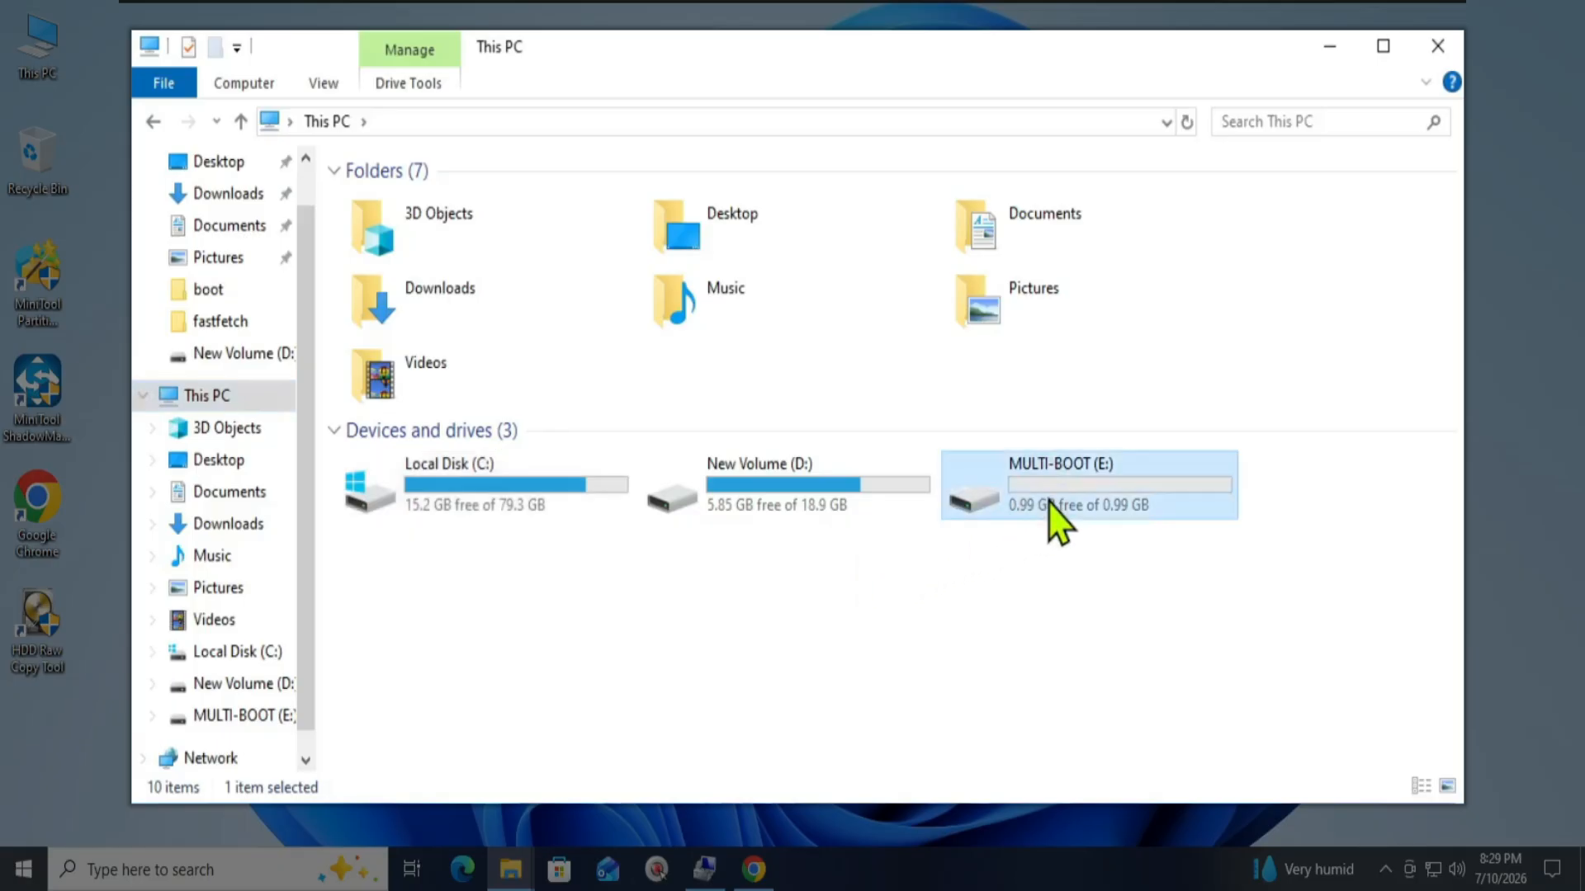
{"action": "double_click", "coordinate": [1050, 505]}
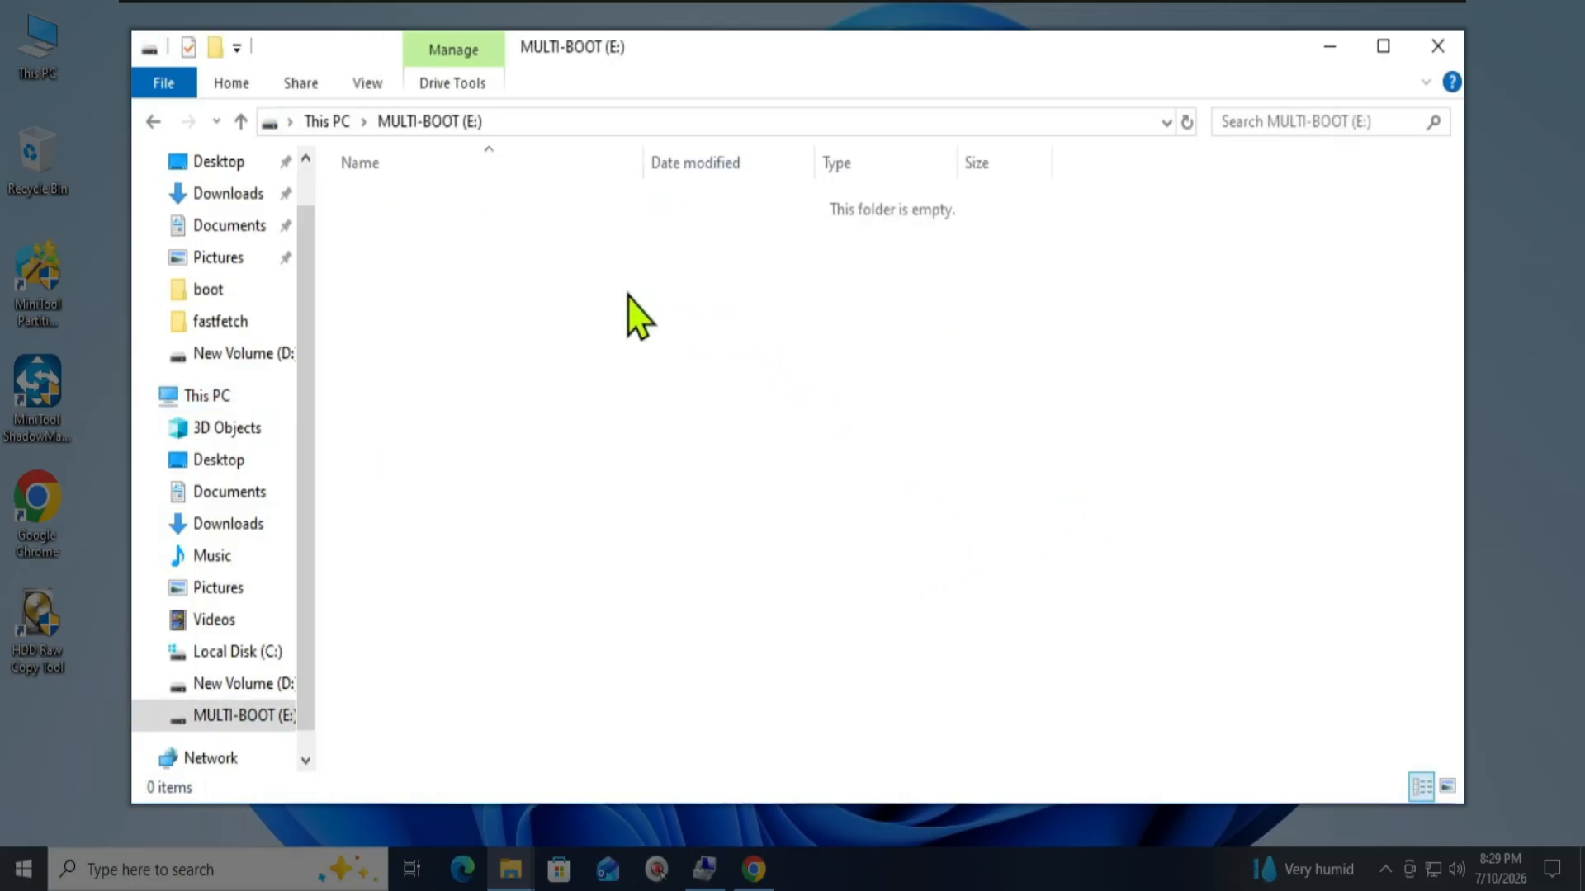
{"action": "key", "text": "ctrl+v"}
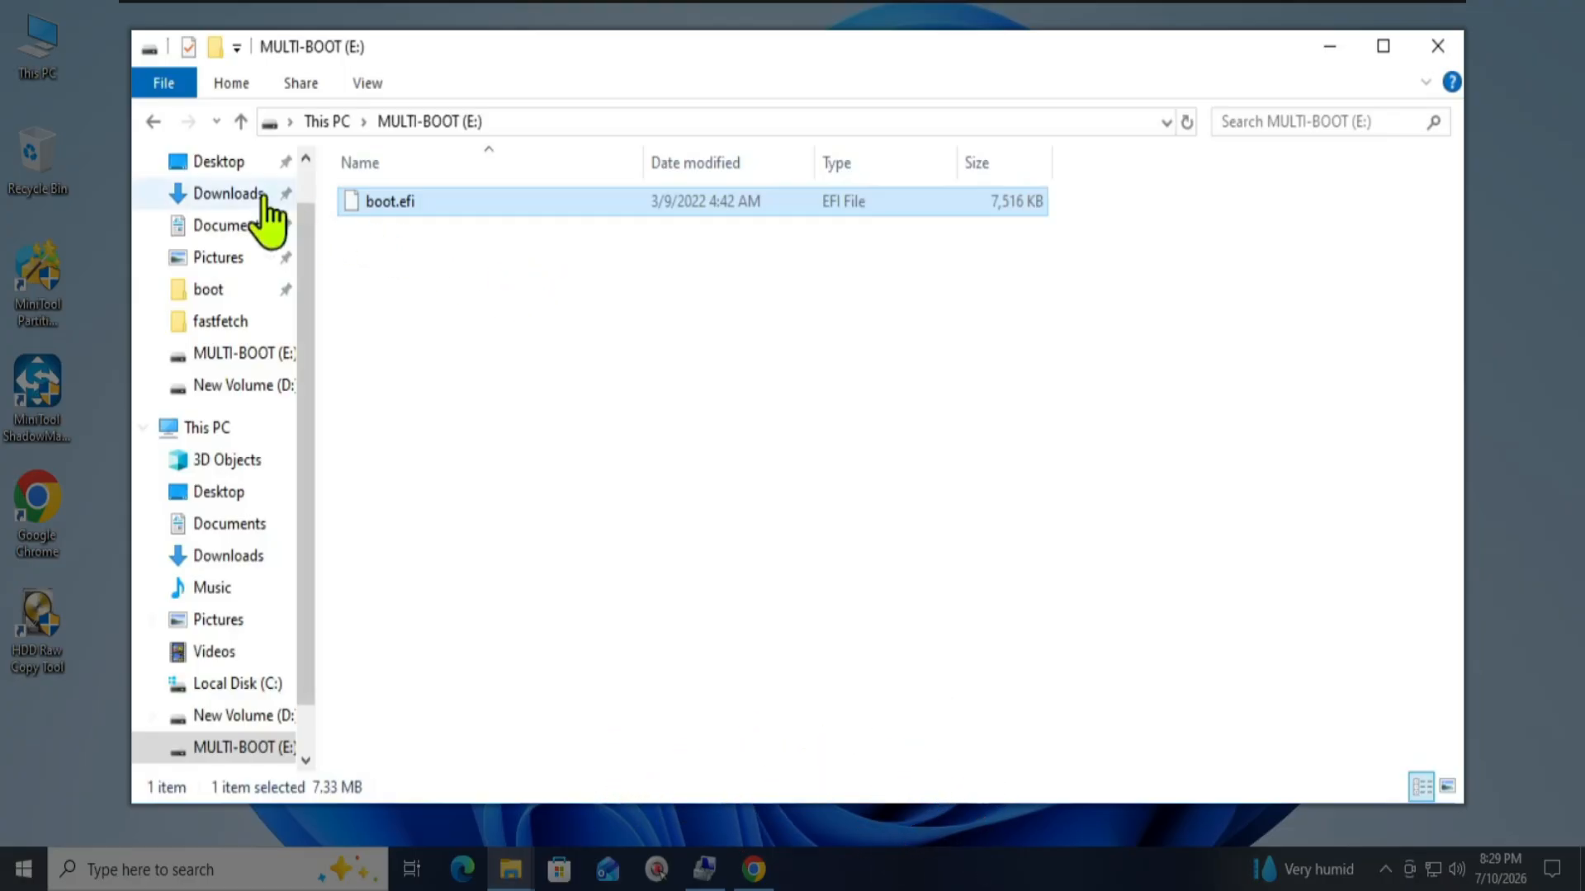
Launch BOOTICEx64.exe from the bootice-1-3-4-0 folder in Downloads and allow it to make changes to the device.
{"action": "left_click", "coordinate": [244, 198]}
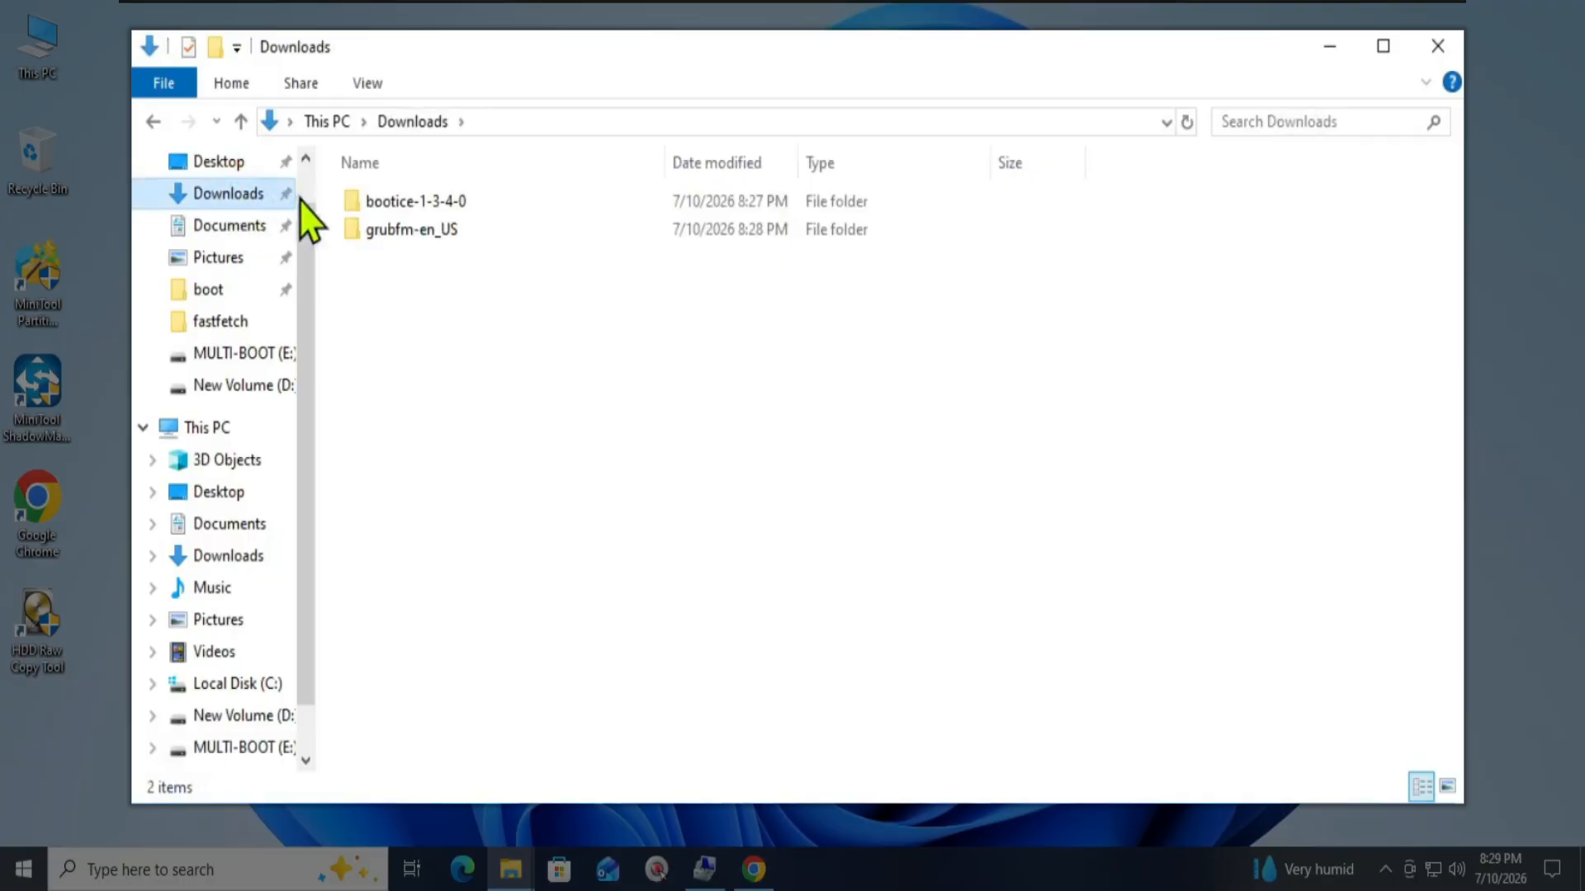
{"action": "double_click", "coordinate": [457, 204]}
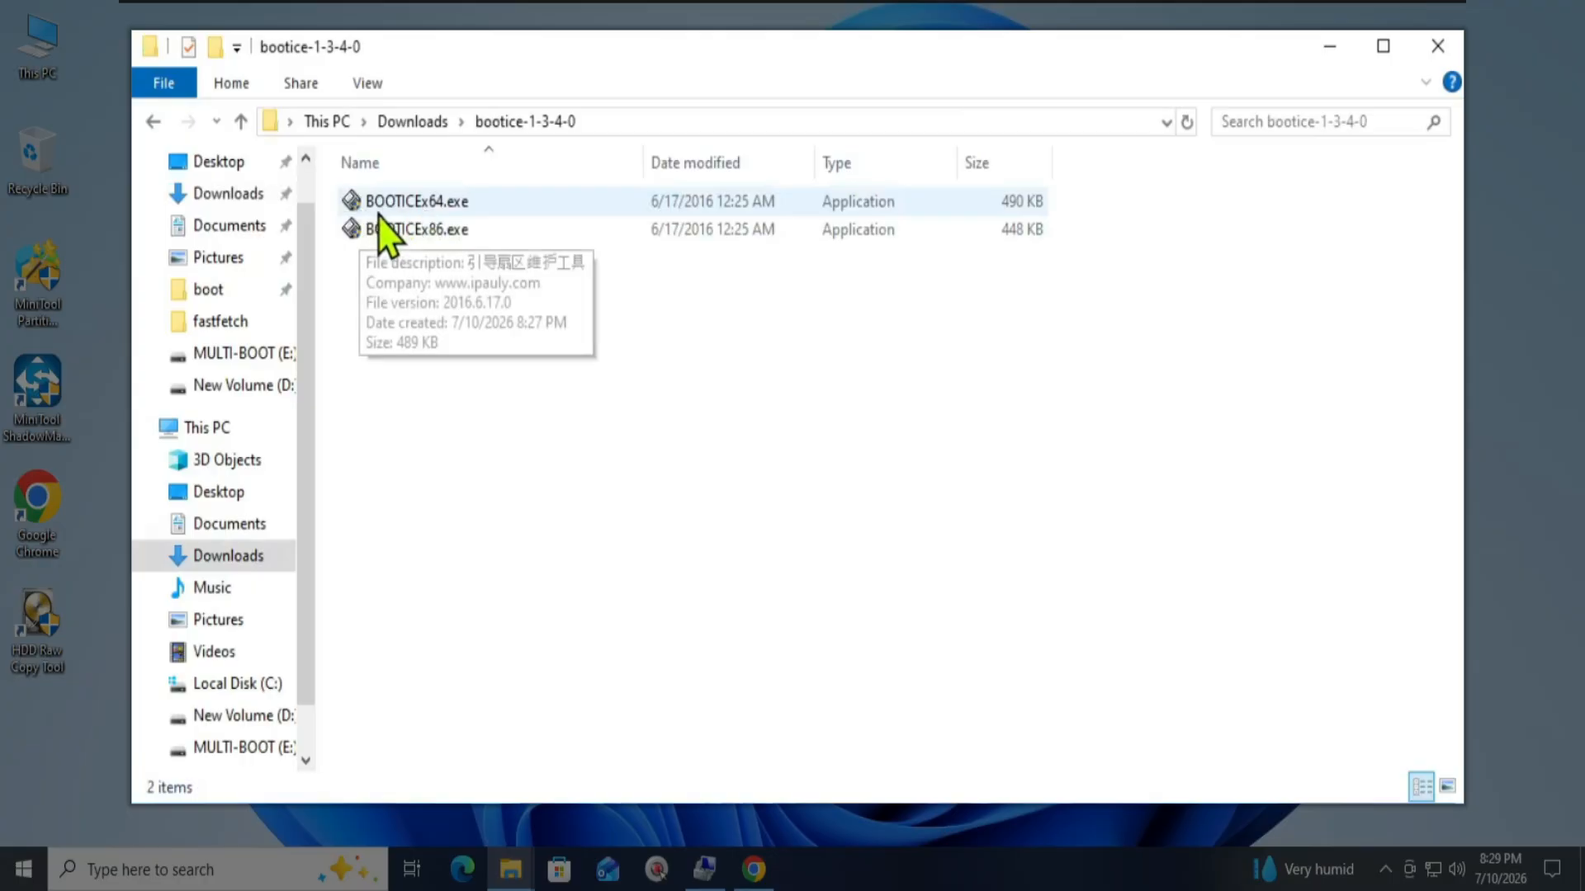
{"action": "double_click", "coordinate": [482, 204]}
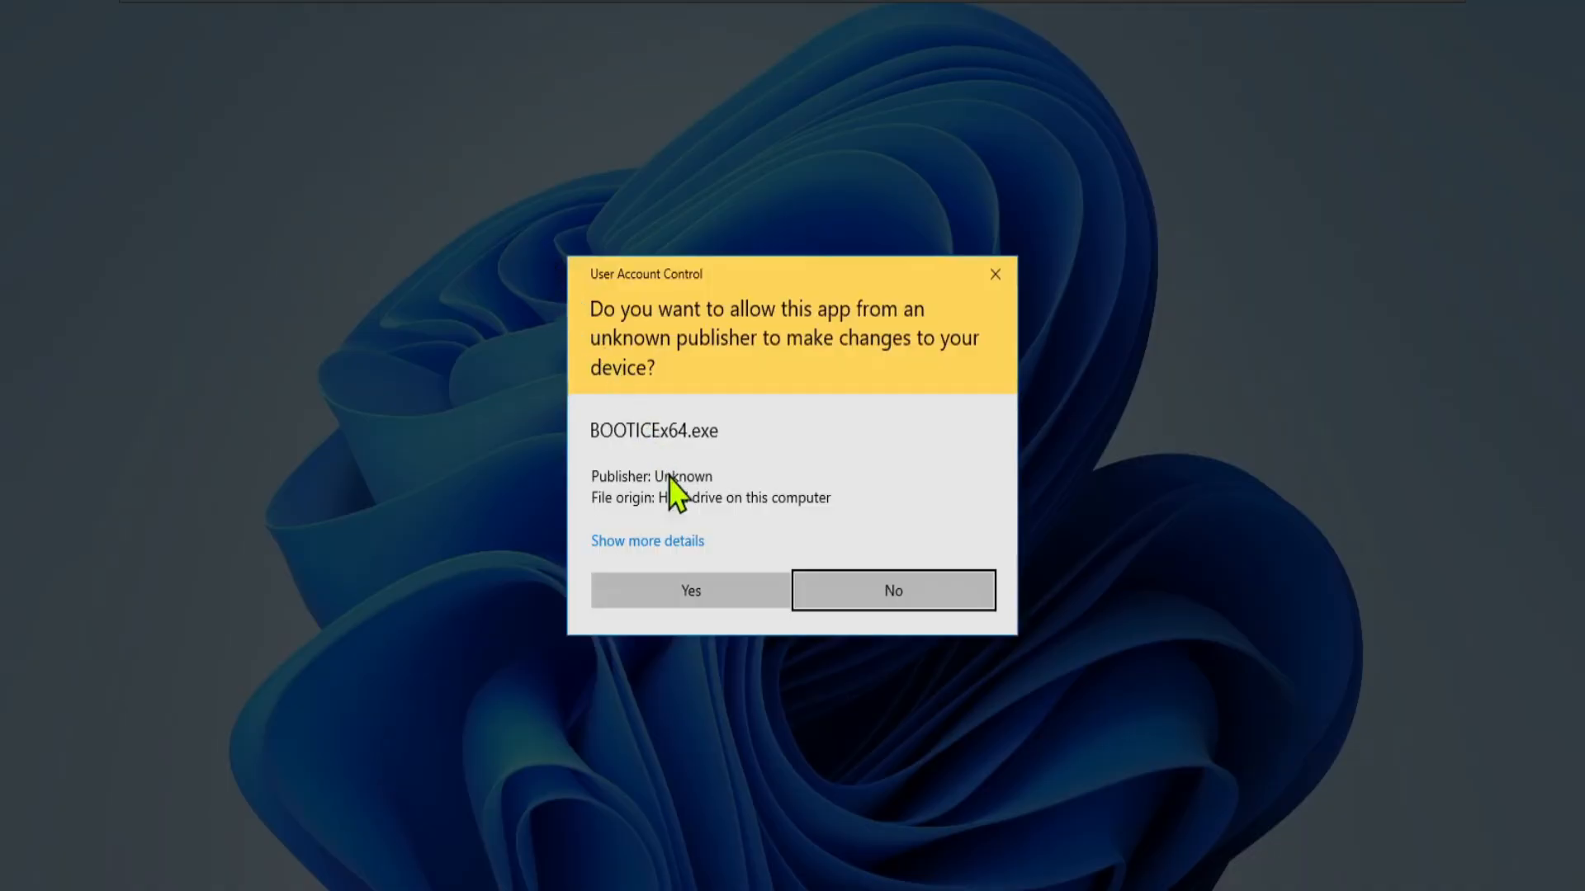
{"action": "left_click", "coordinate": [688, 589]}
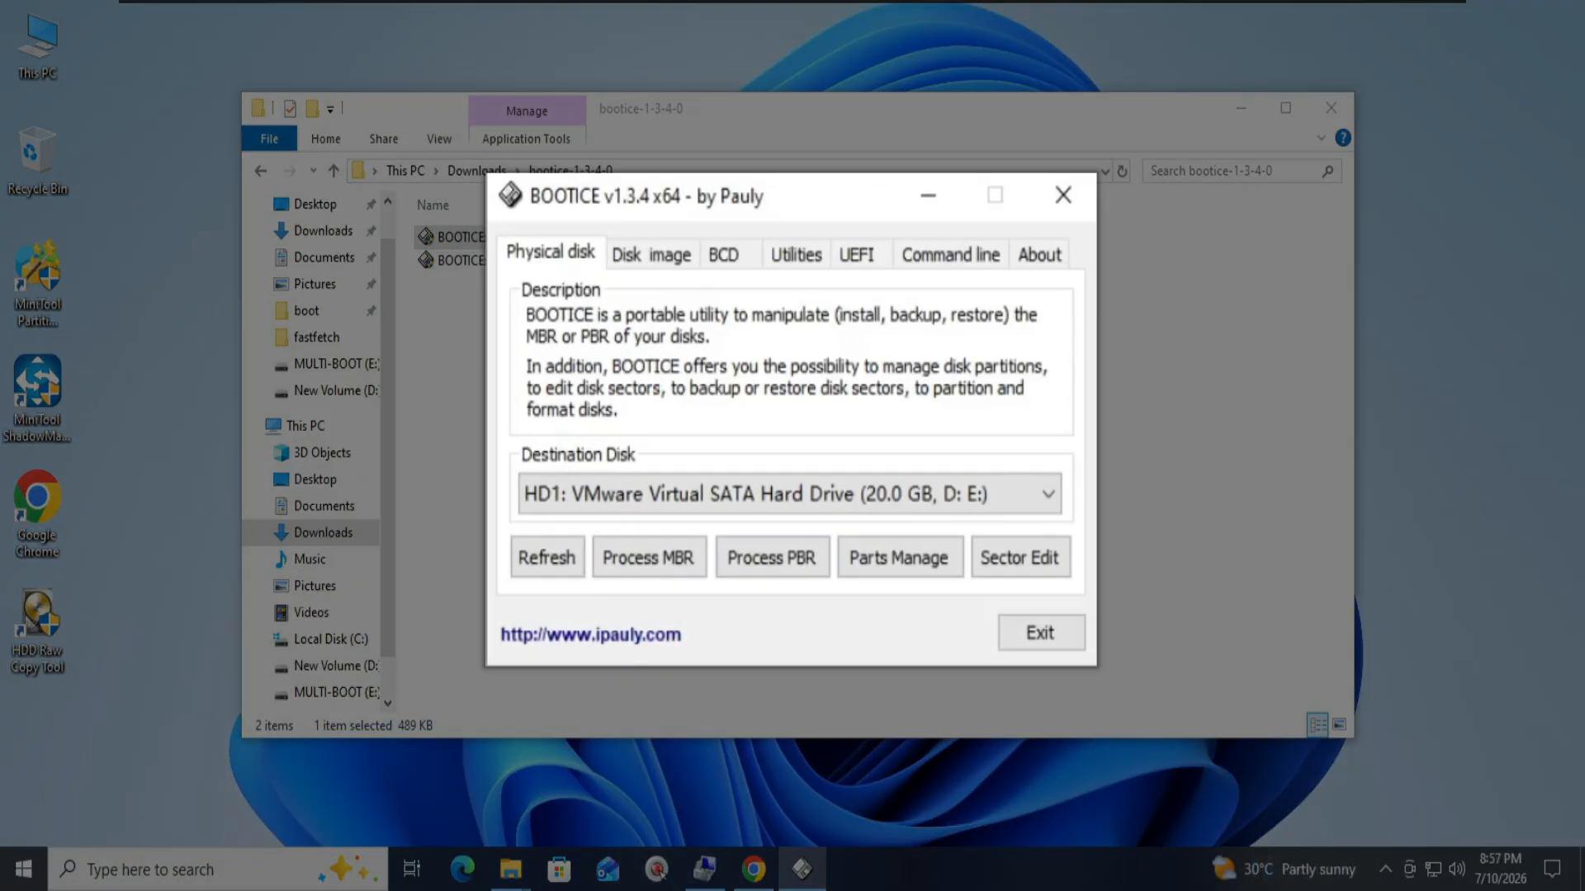
Add a UEFI boot entry on disk HD1 (20.0 GB) that uses boot.efi from the MULTI-BOOT (E:) drive.
{"action": "left_click", "coordinate": [870, 266]}
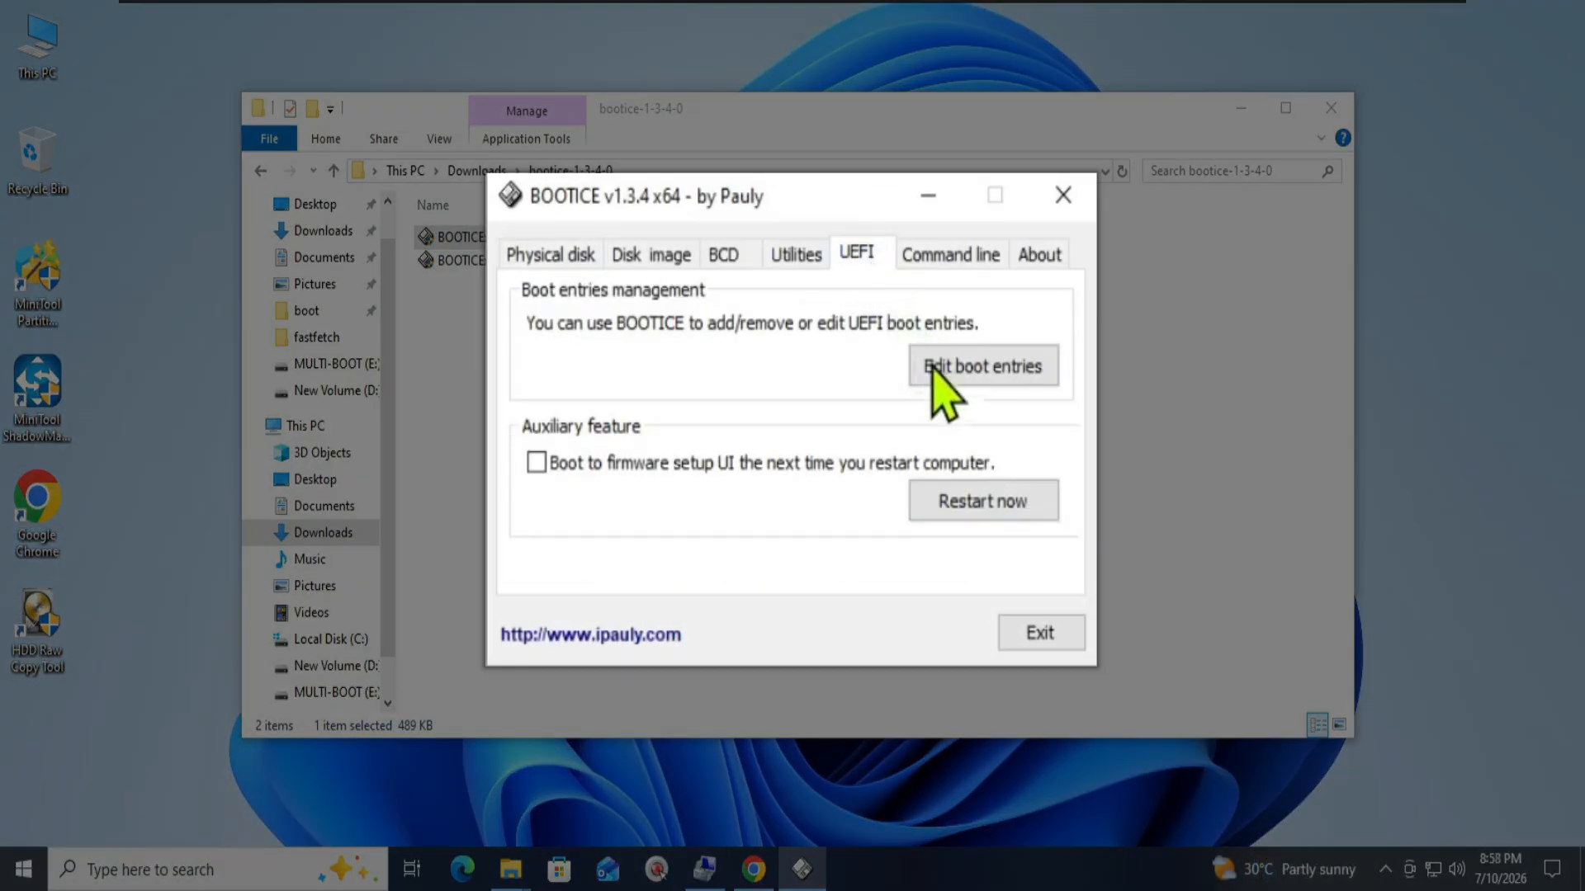
{"action": "left_click", "coordinate": [1020, 382]}
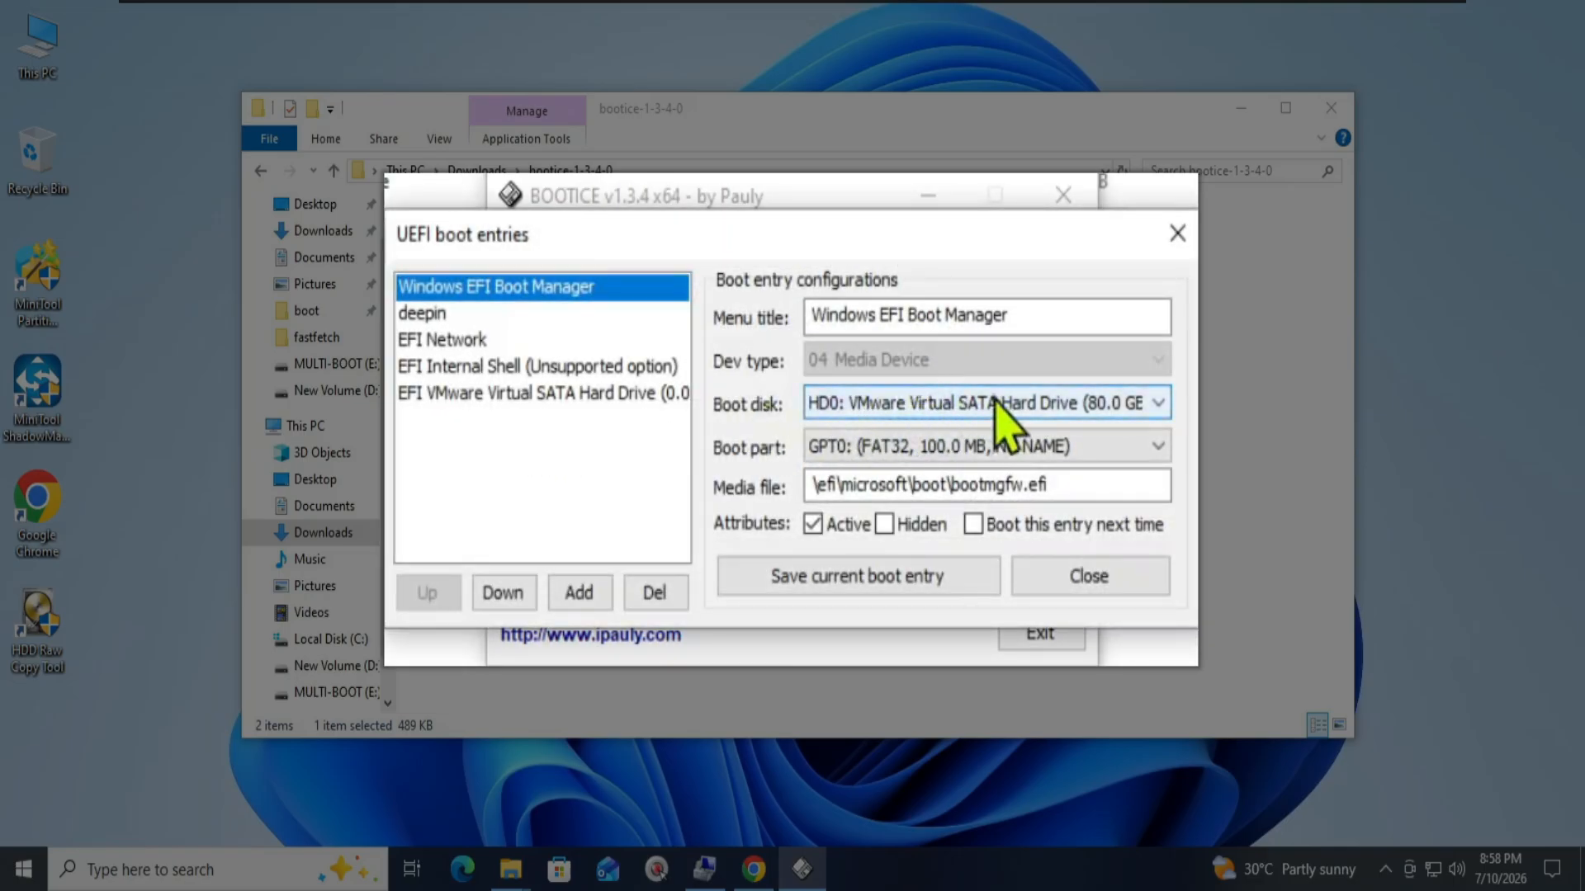
{"action": "left_click", "coordinate": [1034, 402]}
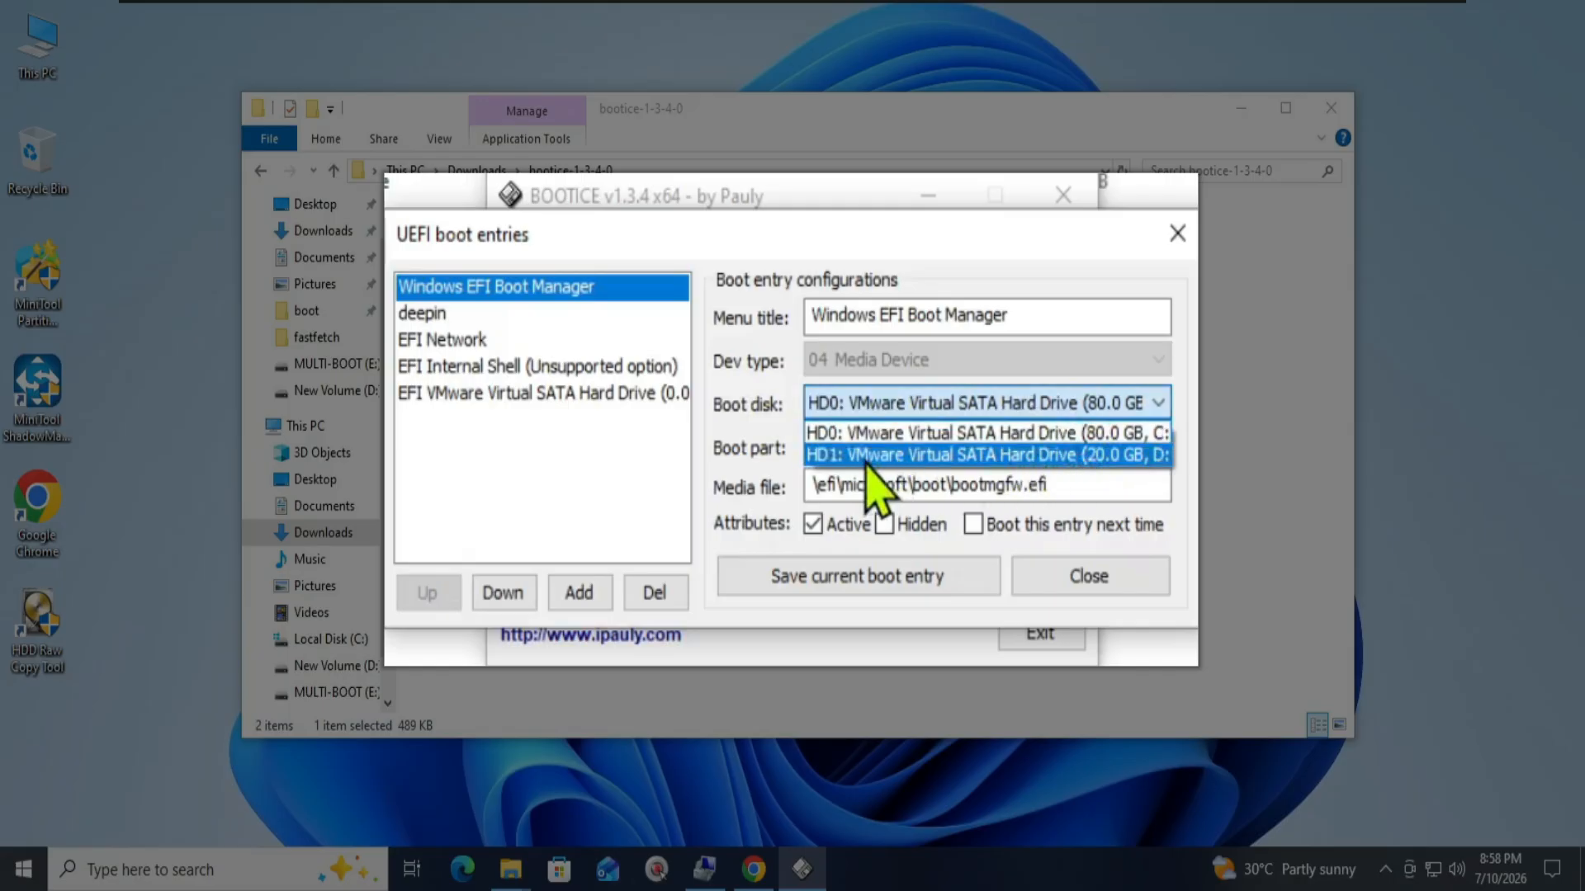
{"action": "left_click", "coordinate": [1132, 456]}
{"action": "left_click", "coordinate": [592, 591]}
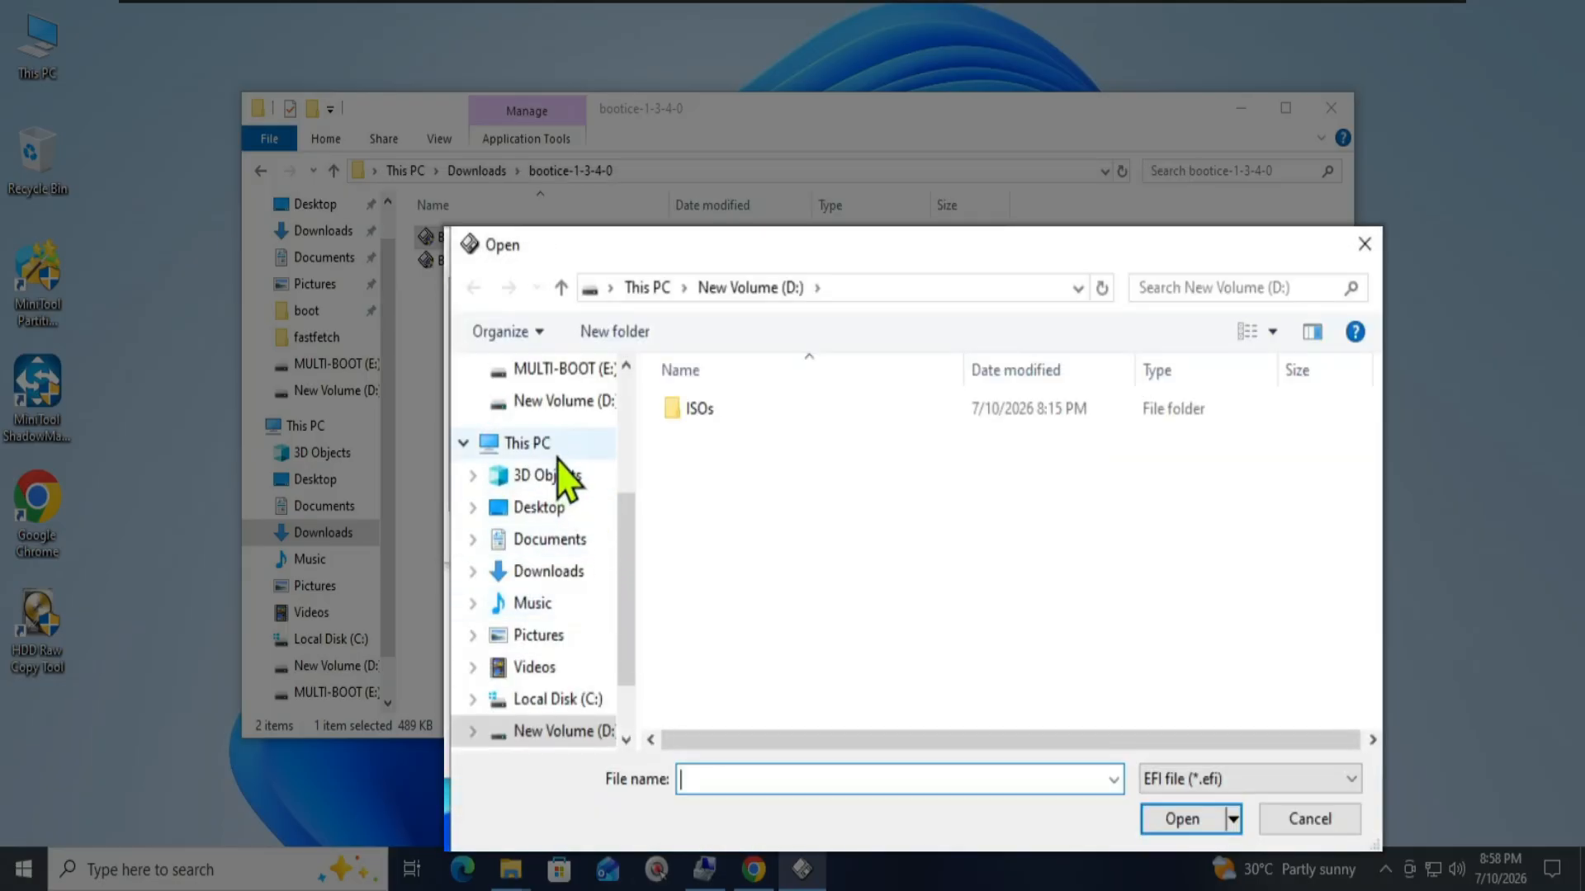
{"action": "left_click", "coordinate": [545, 446]}
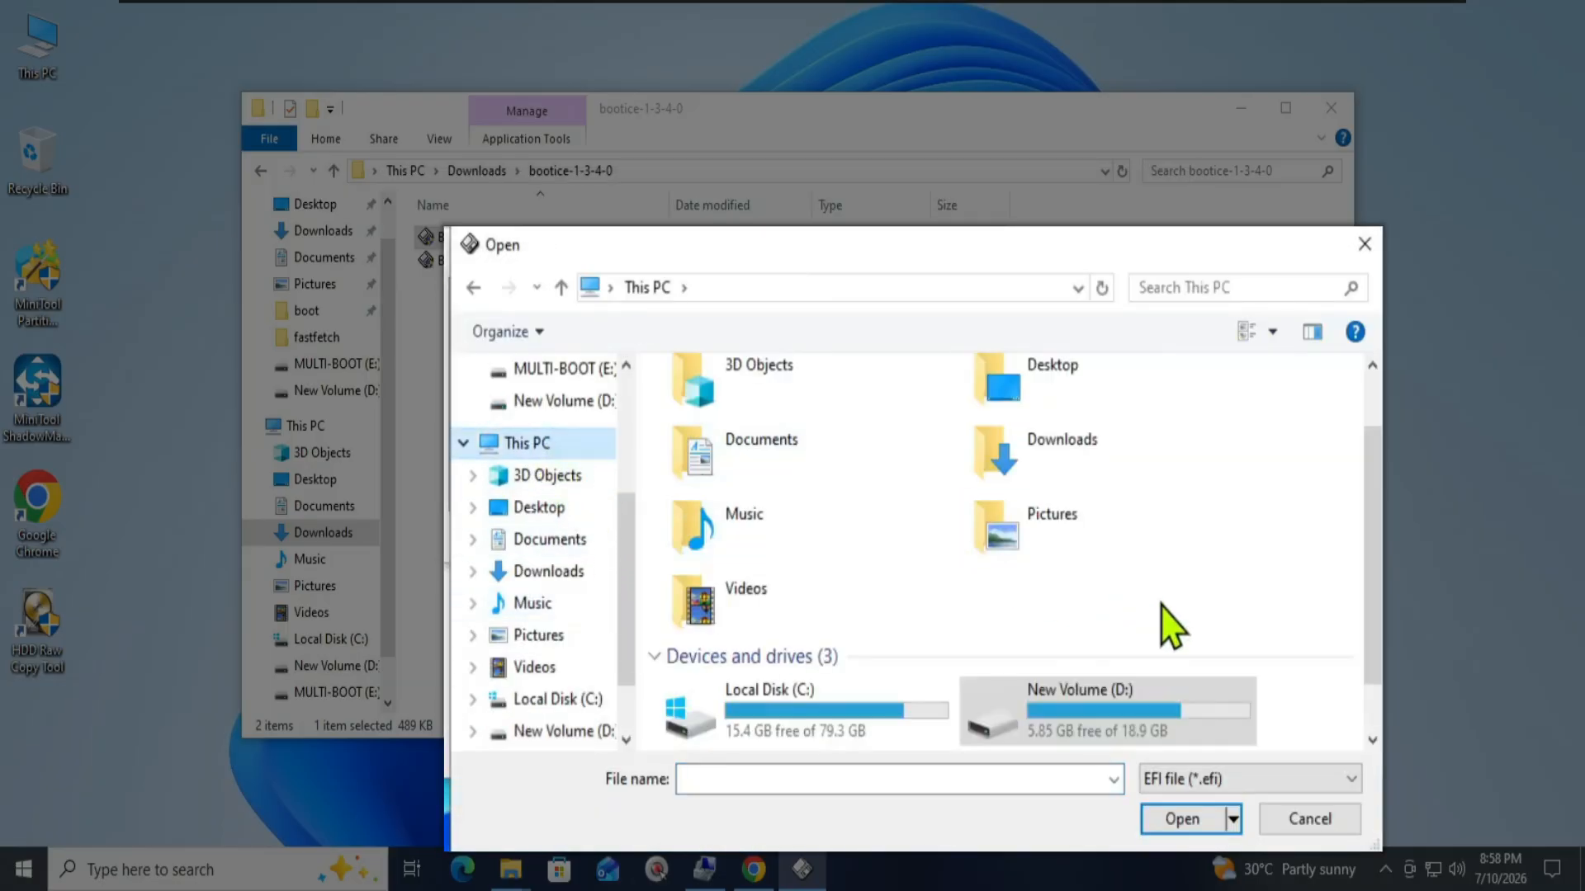
{"action": "scroll", "coordinate": [1167, 625], "scroll_direction": "down", "scroll_amount": 1}
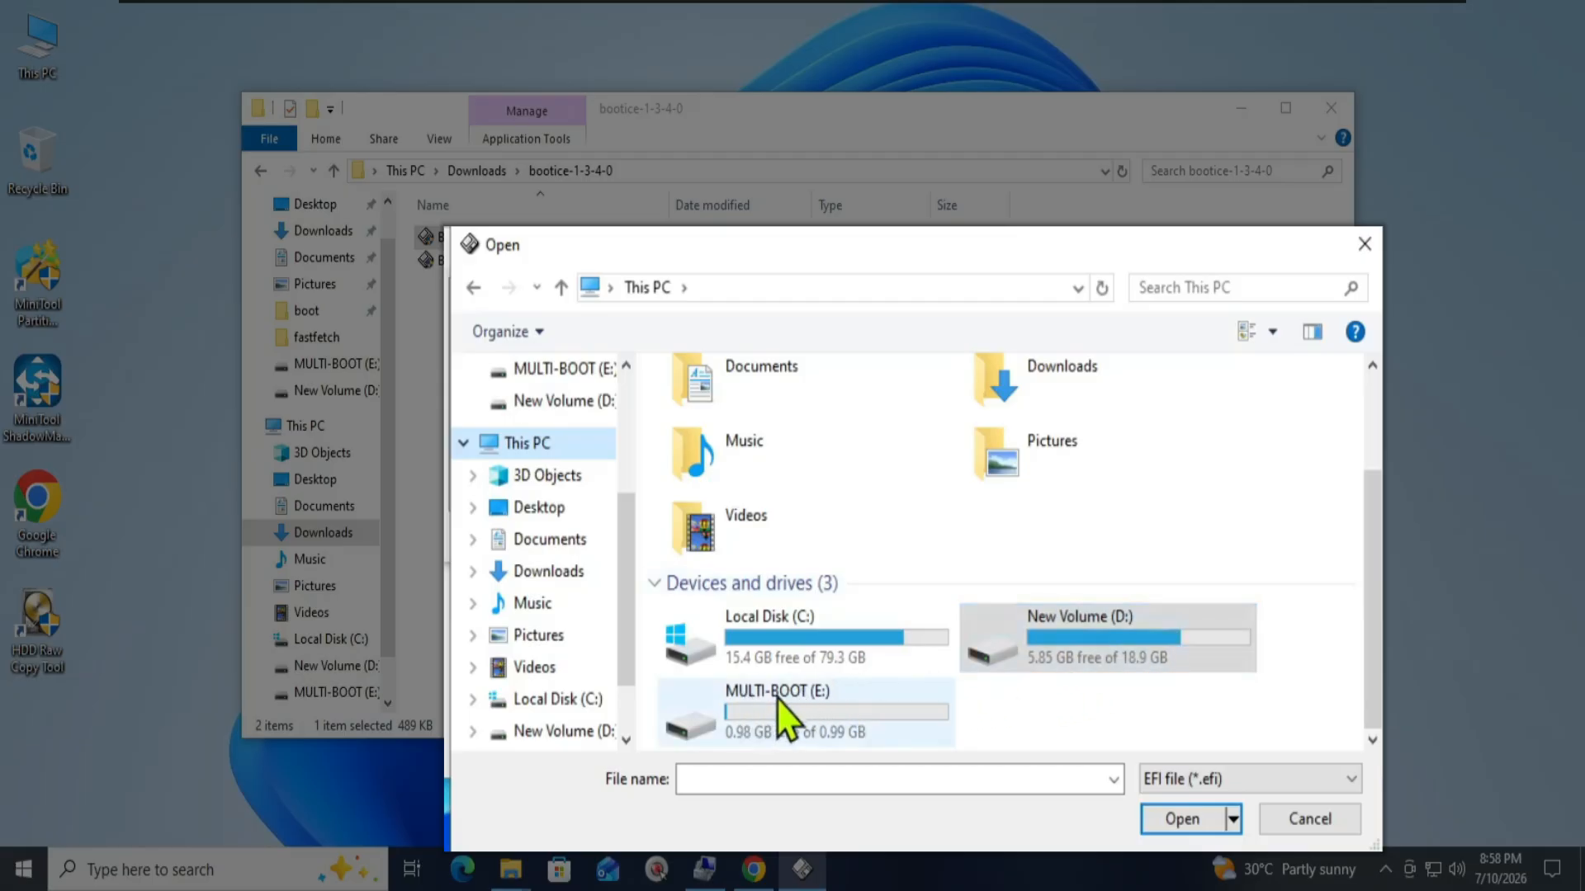
{"action": "double_click", "coordinate": [797, 715]}
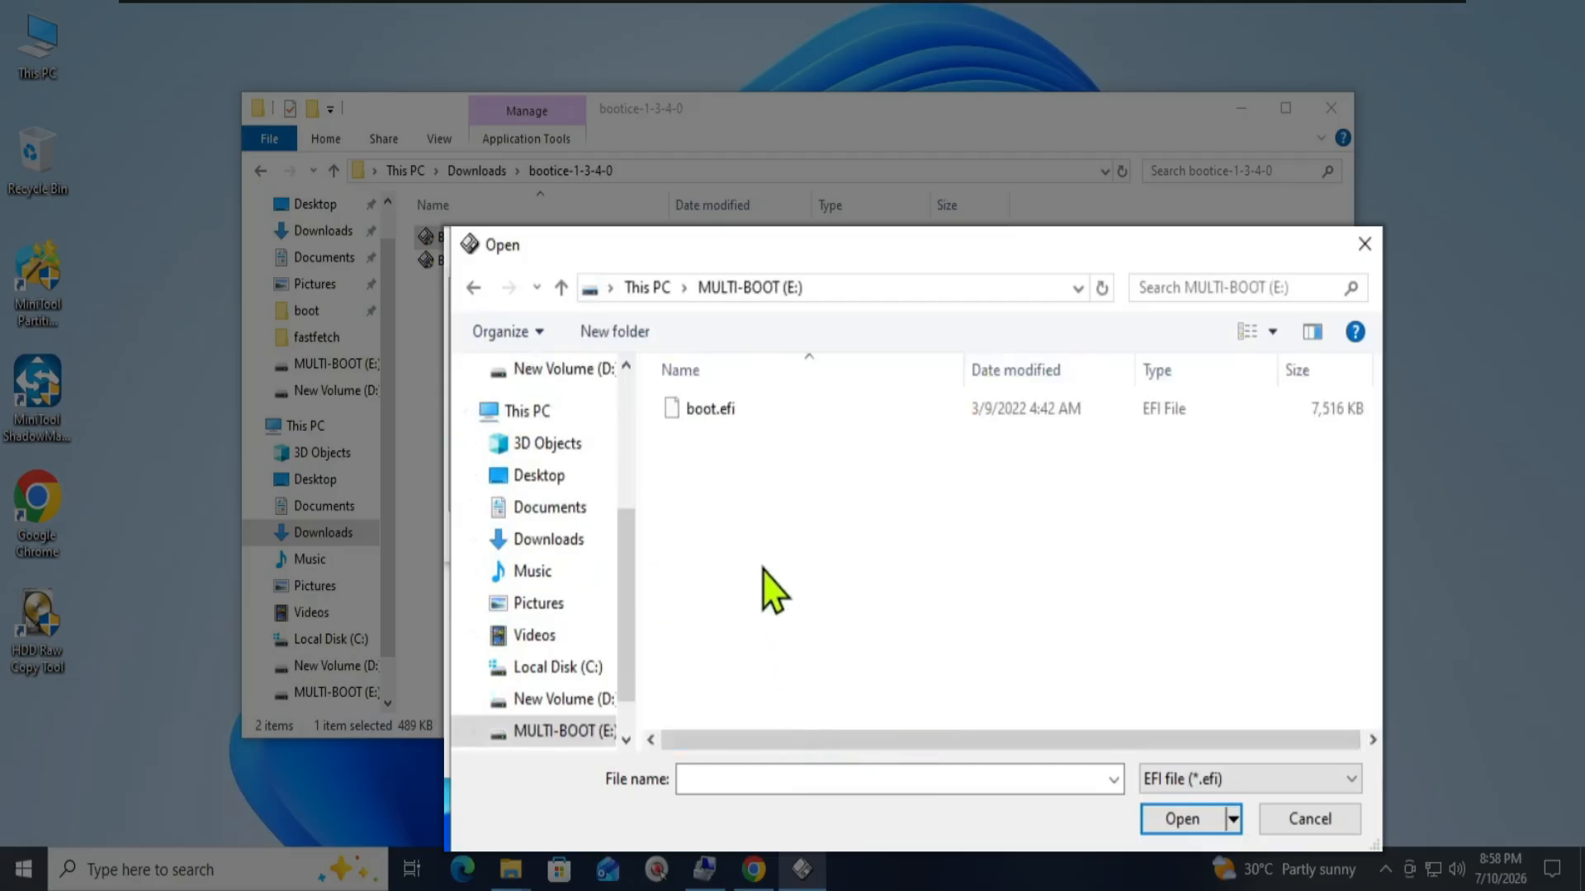
{"action": "left_click", "coordinate": [705, 413]}
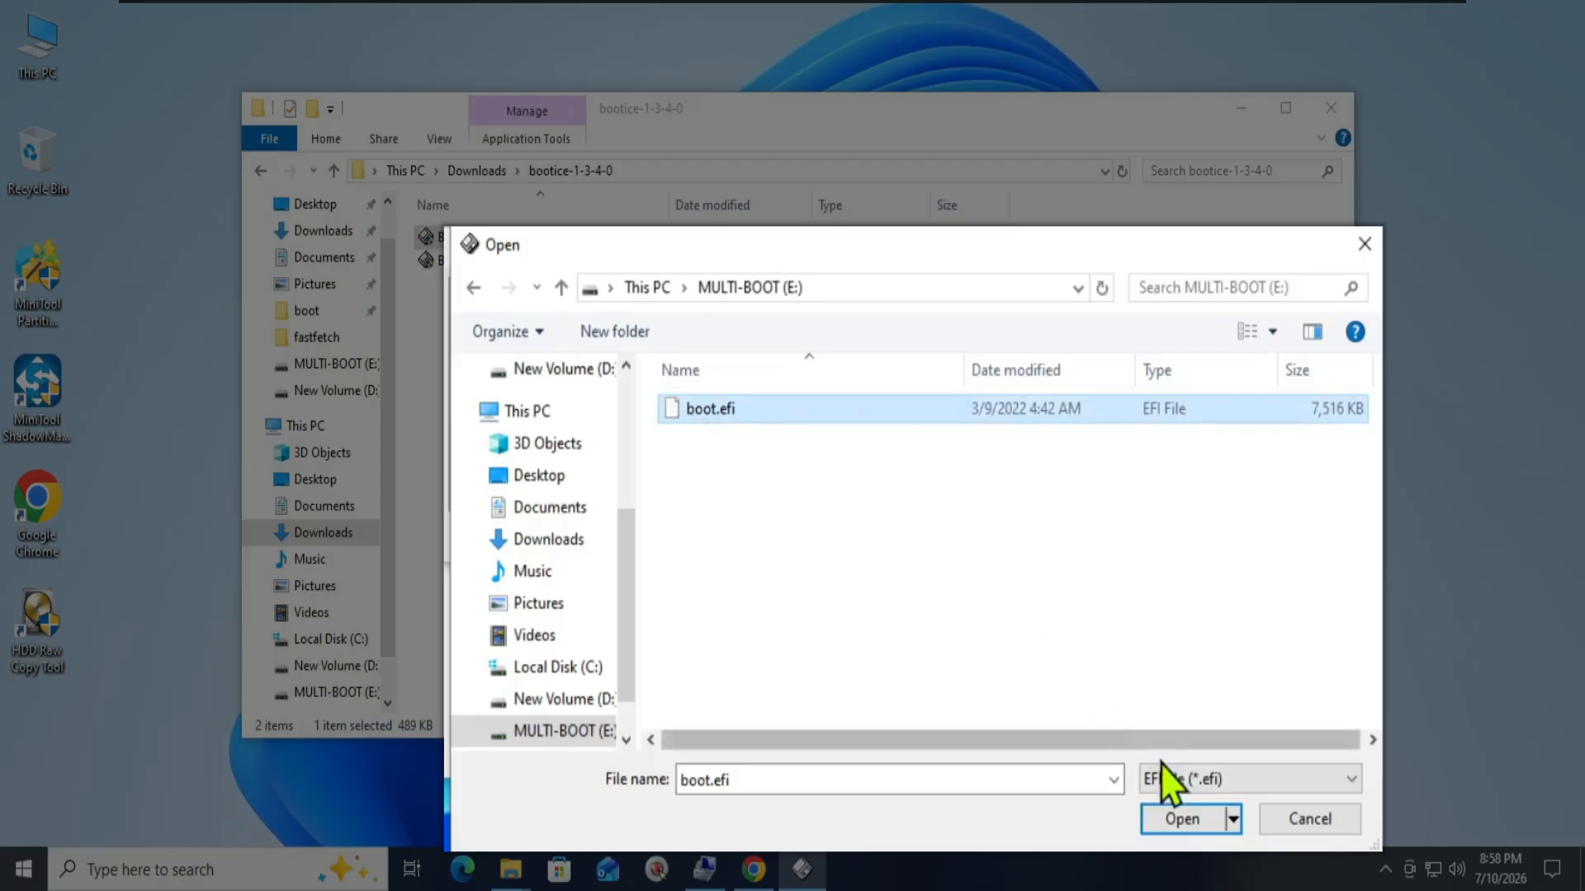
{"action": "left_click", "coordinate": [1172, 820]}
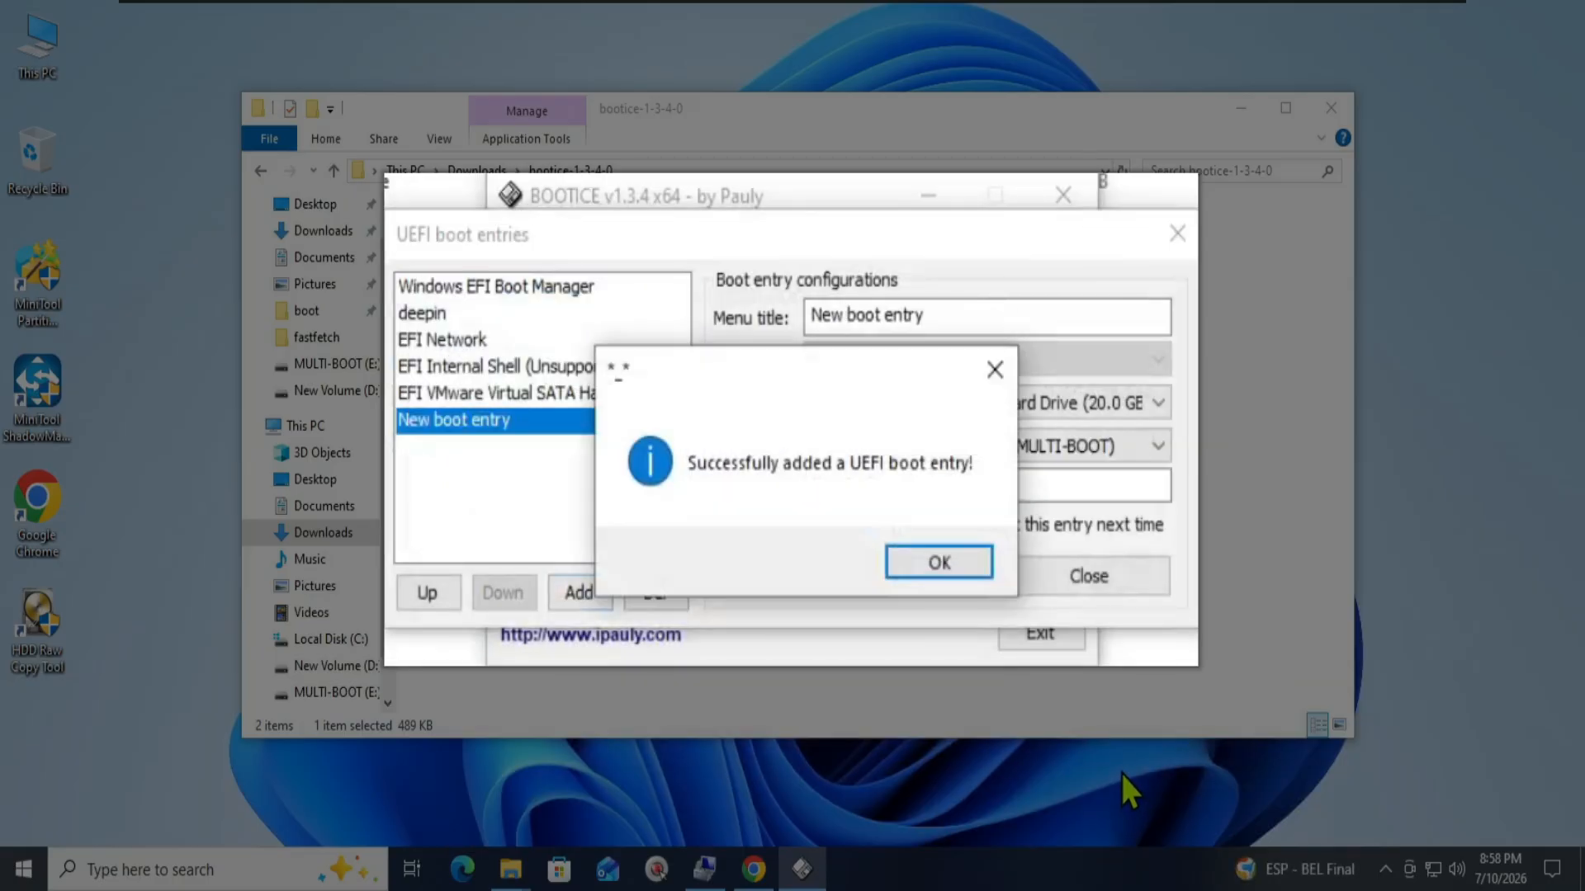
{"action": "left_click", "coordinate": [941, 563]}
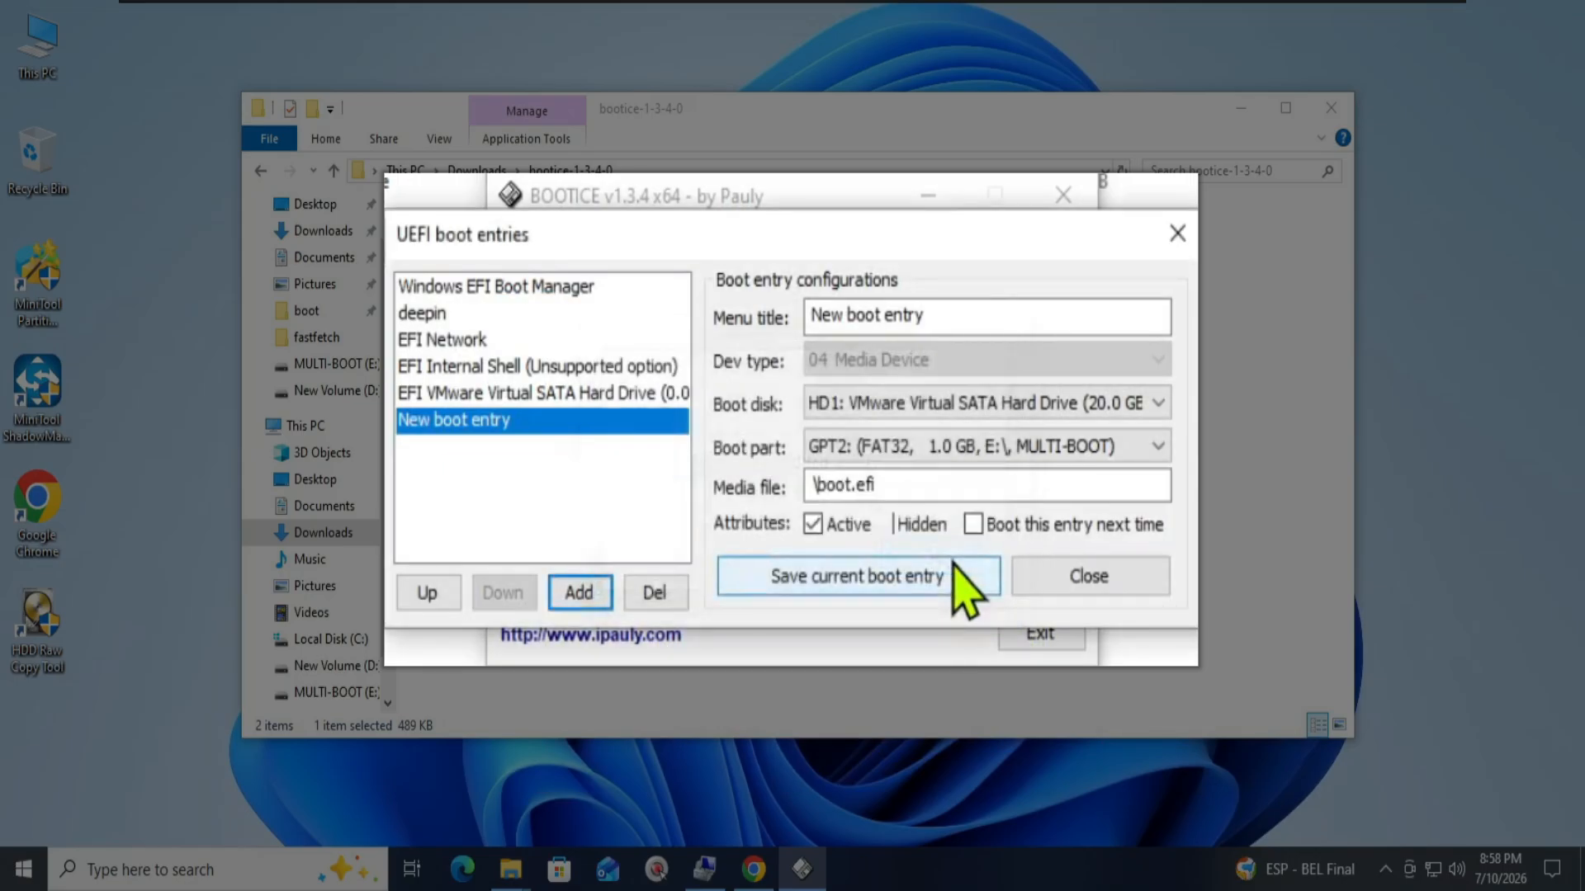
Title the new boot entry Multi-boot ISOs, set its boot partition to GPT2 (FAT32, MULTI-BOOT), save it and close the boot entry editor.
{"action": "left_click", "coordinate": [954, 316]}
{"action": "type", "text": "Multi-boot ISOs"}
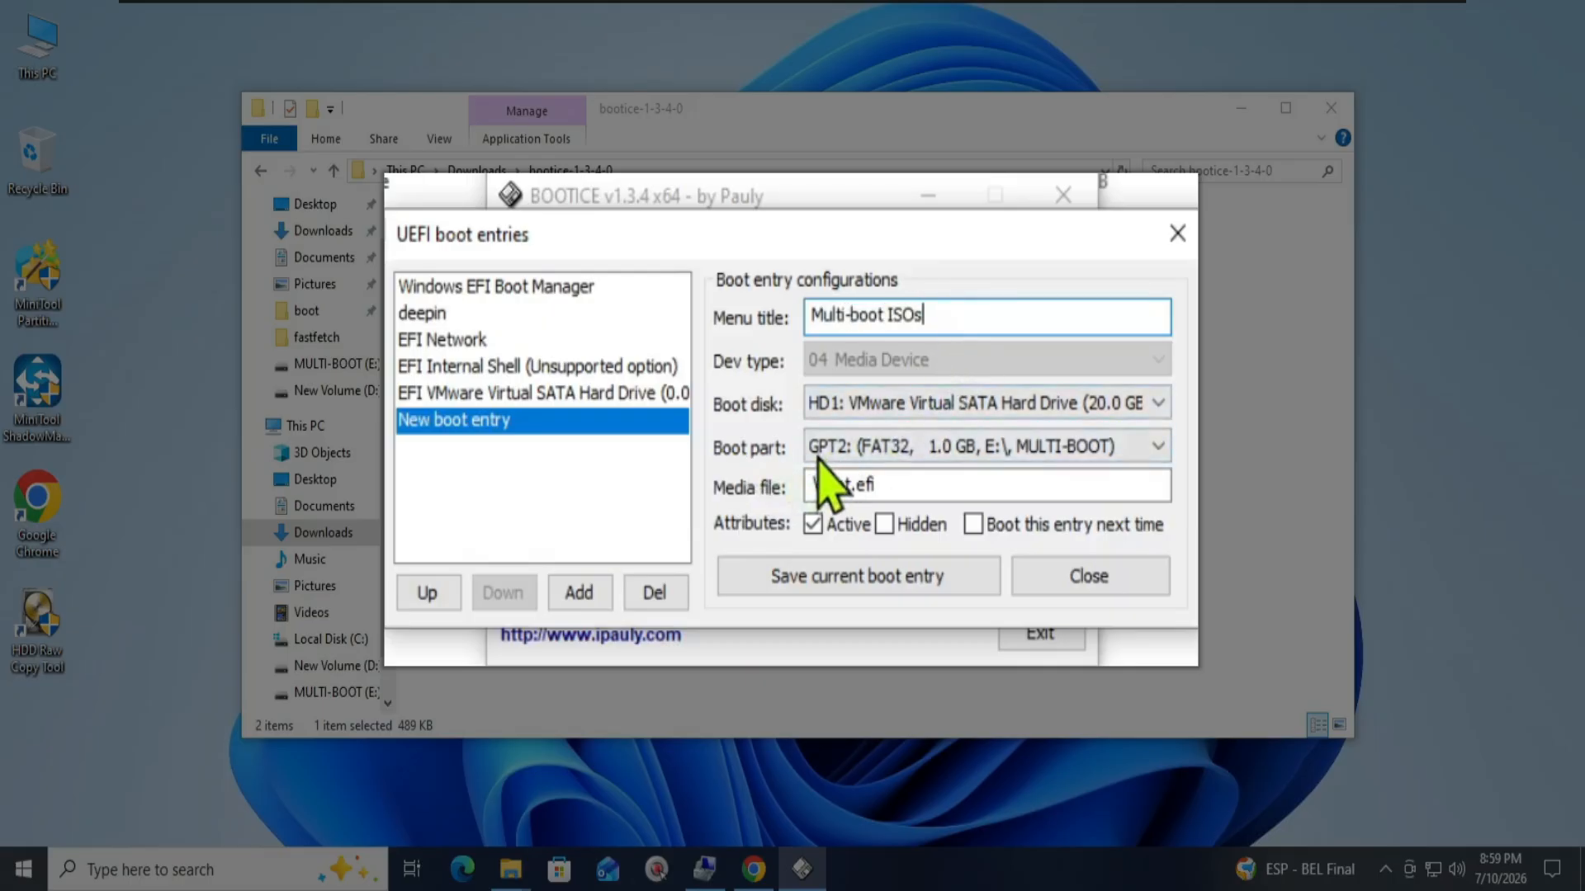
{"action": "left_click", "coordinate": [1032, 450]}
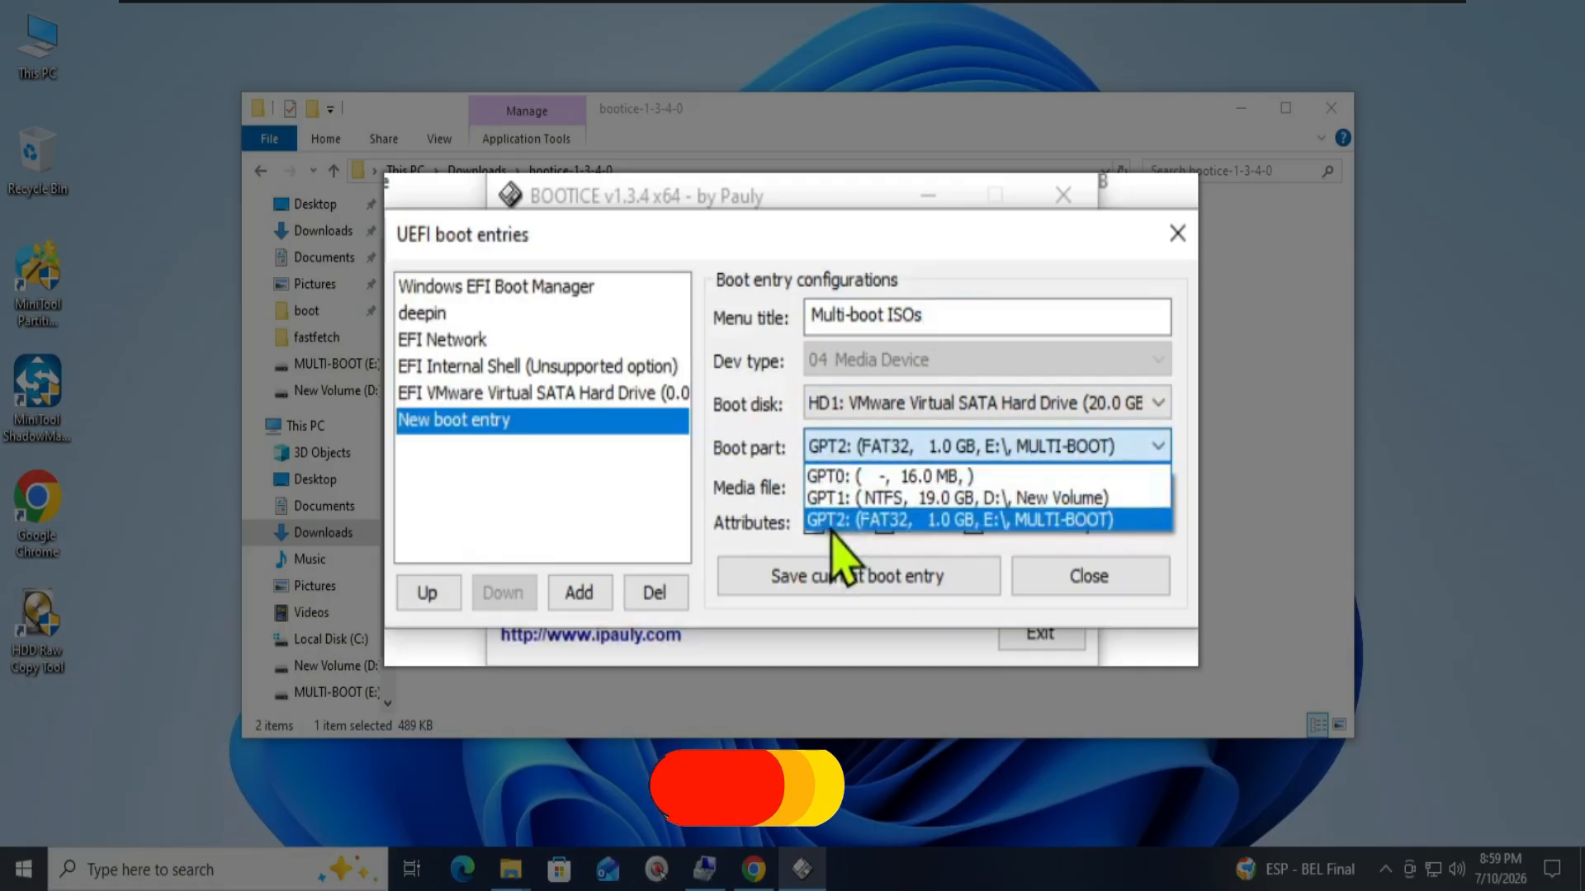
{"action": "left_click", "coordinate": [1108, 522]}
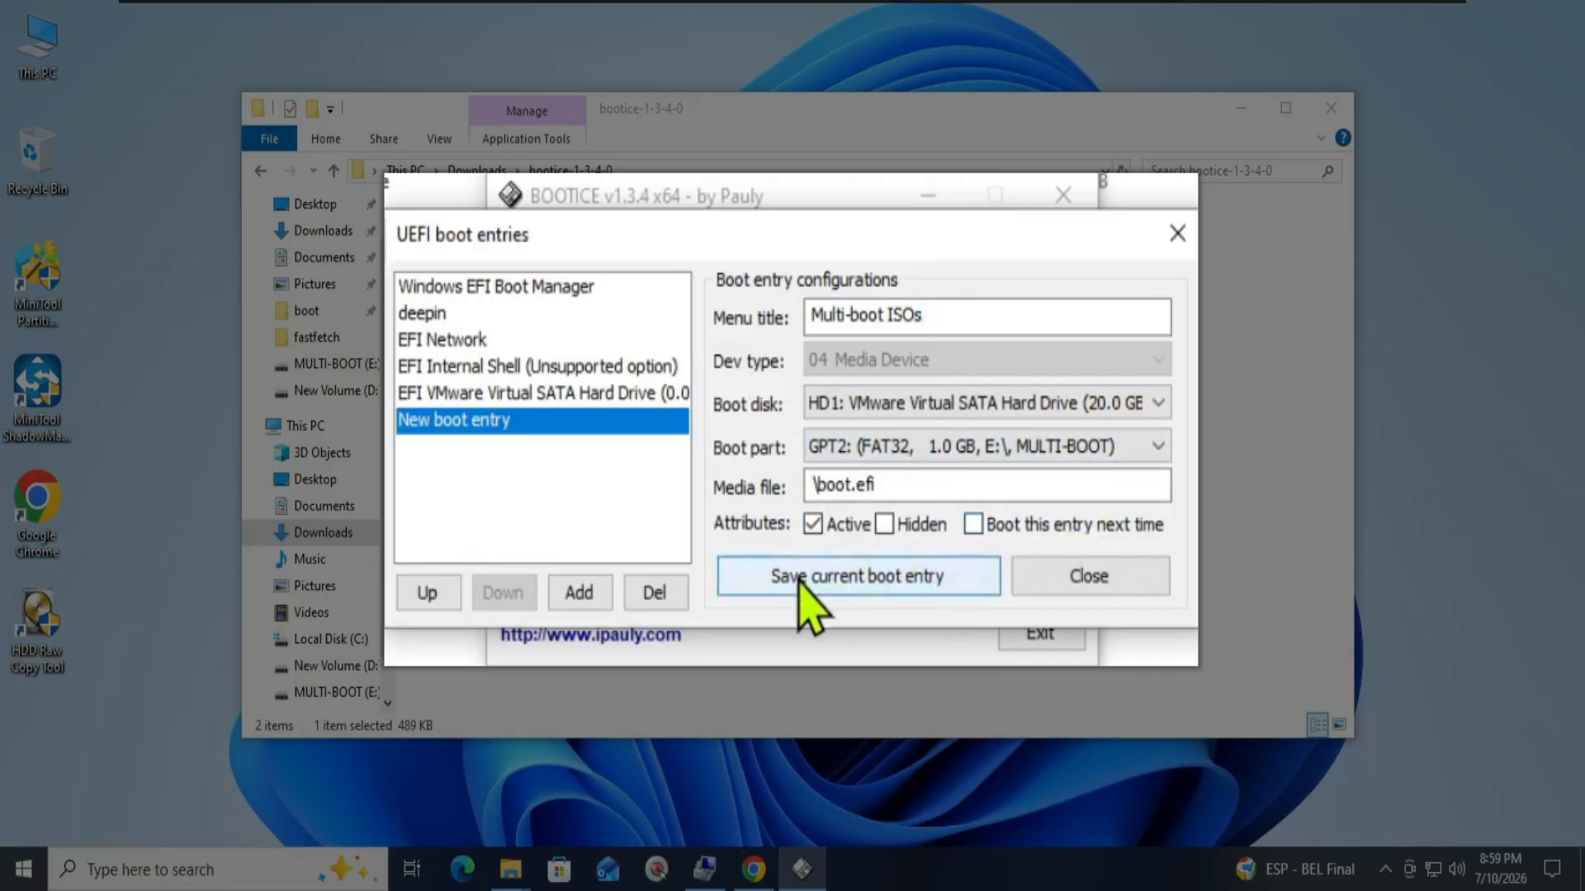
{"action": "left_click", "coordinate": [856, 576]}
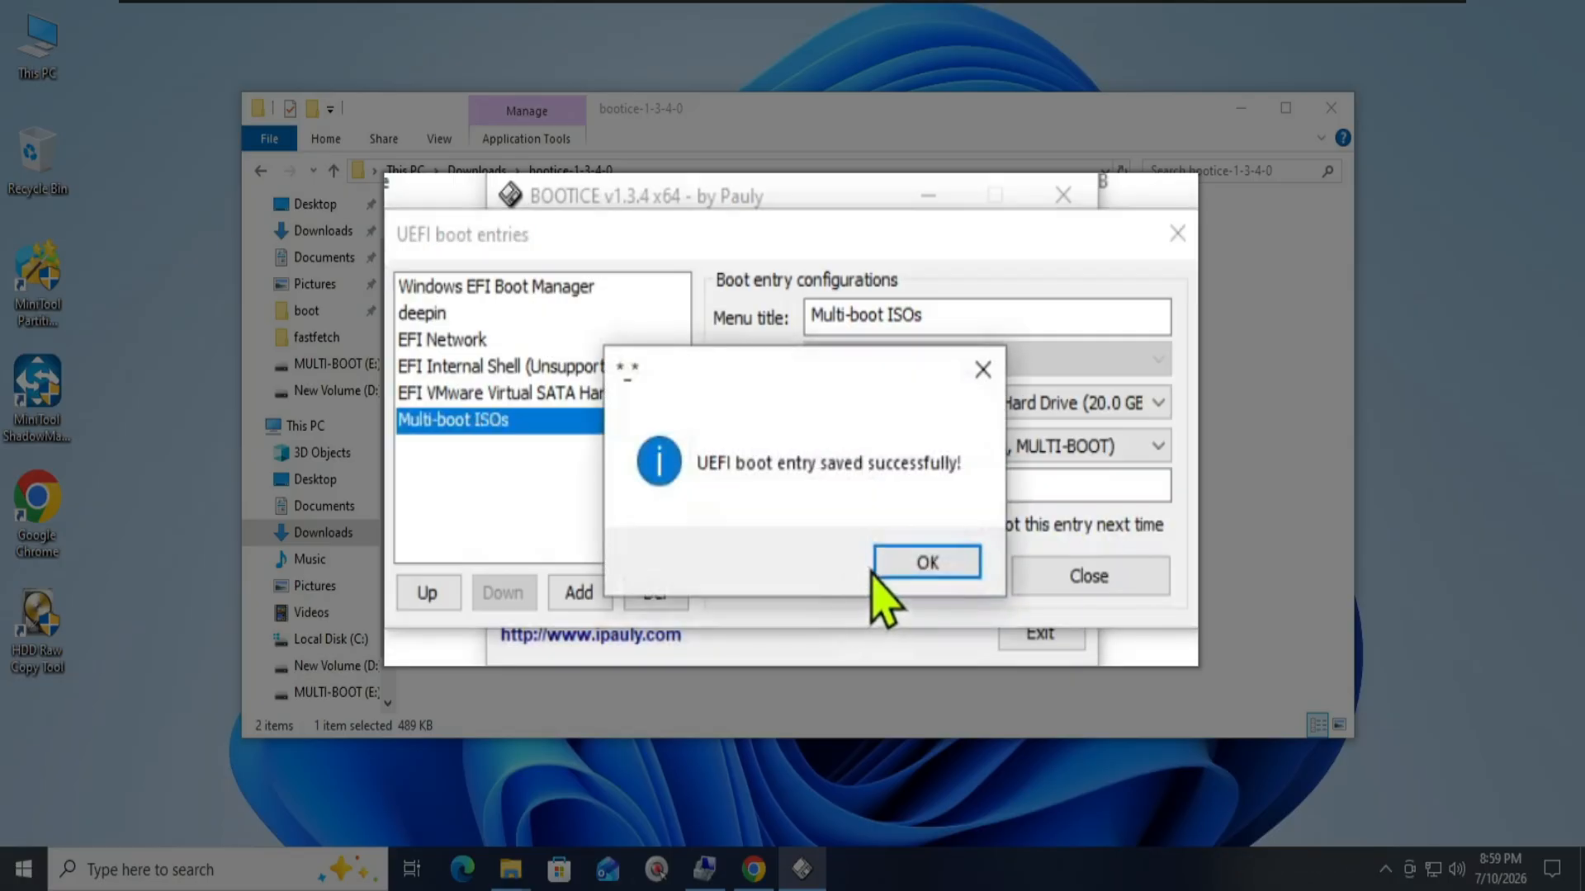
{"action": "left_click", "coordinate": [927, 564]}
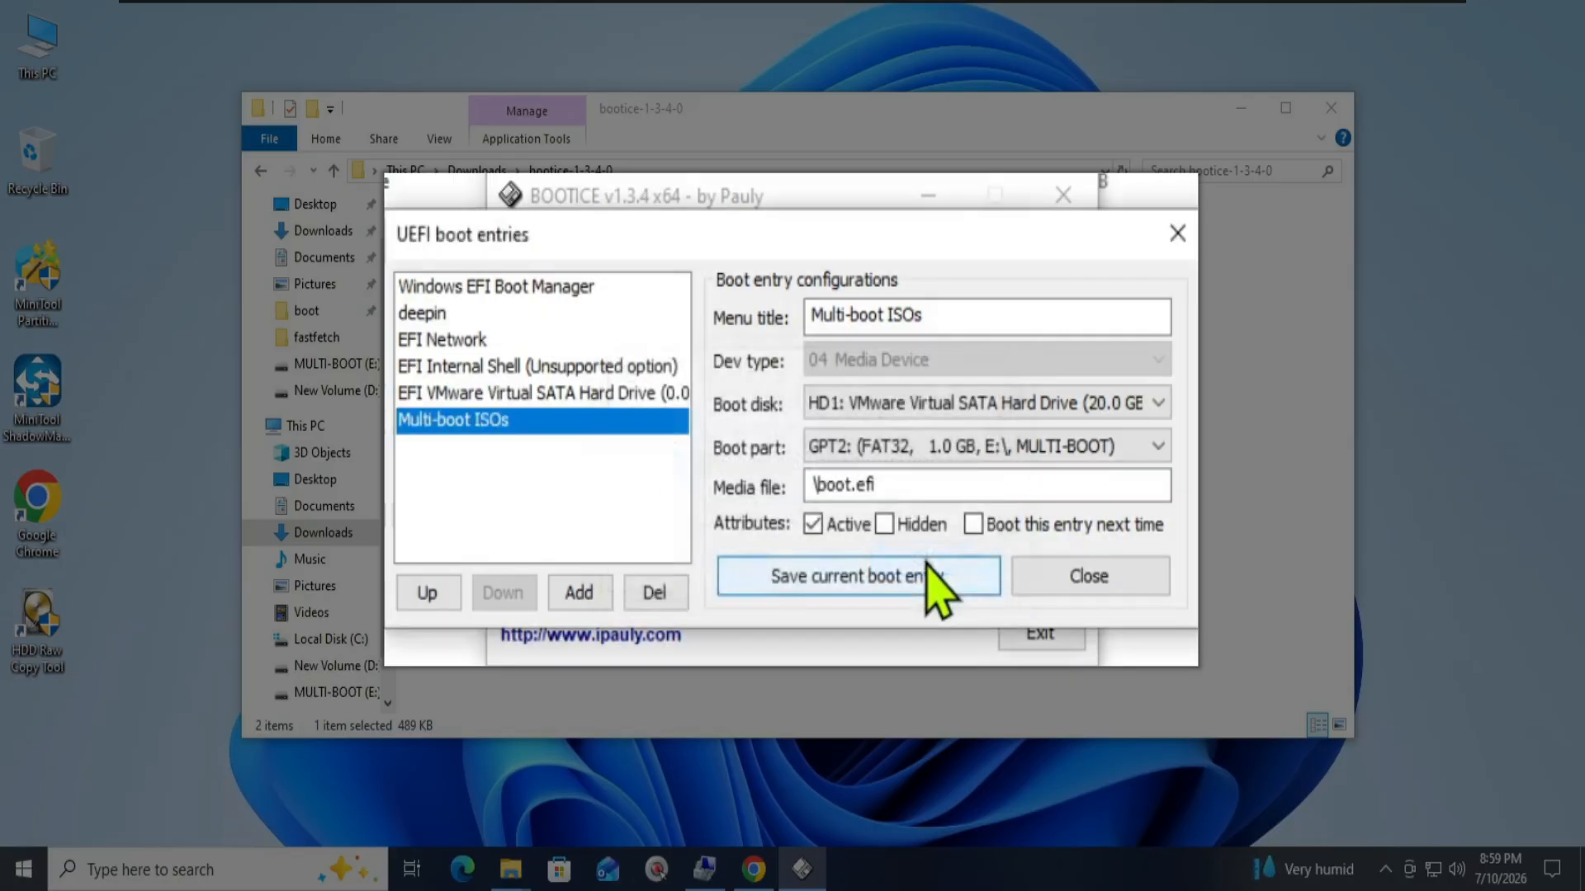
{"action": "left_click", "coordinate": [1073, 571]}
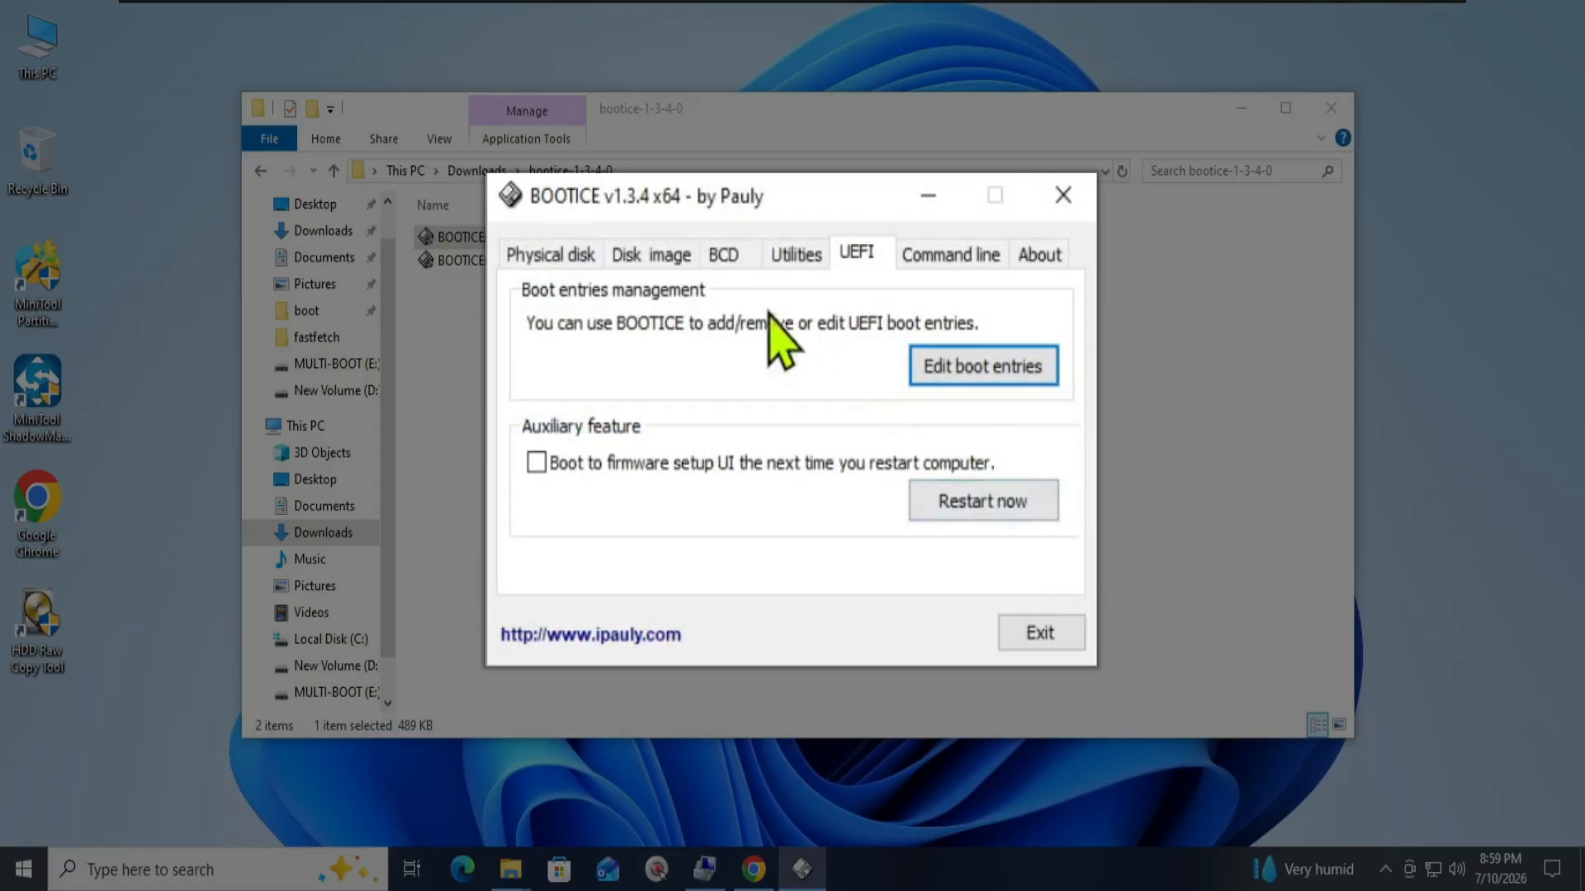
Remove the drive letter from the MULTI-BOOT partition on disk HD1, exit BOOTICE and check the drives in This PC.
{"action": "left_click", "coordinate": [580, 255]}
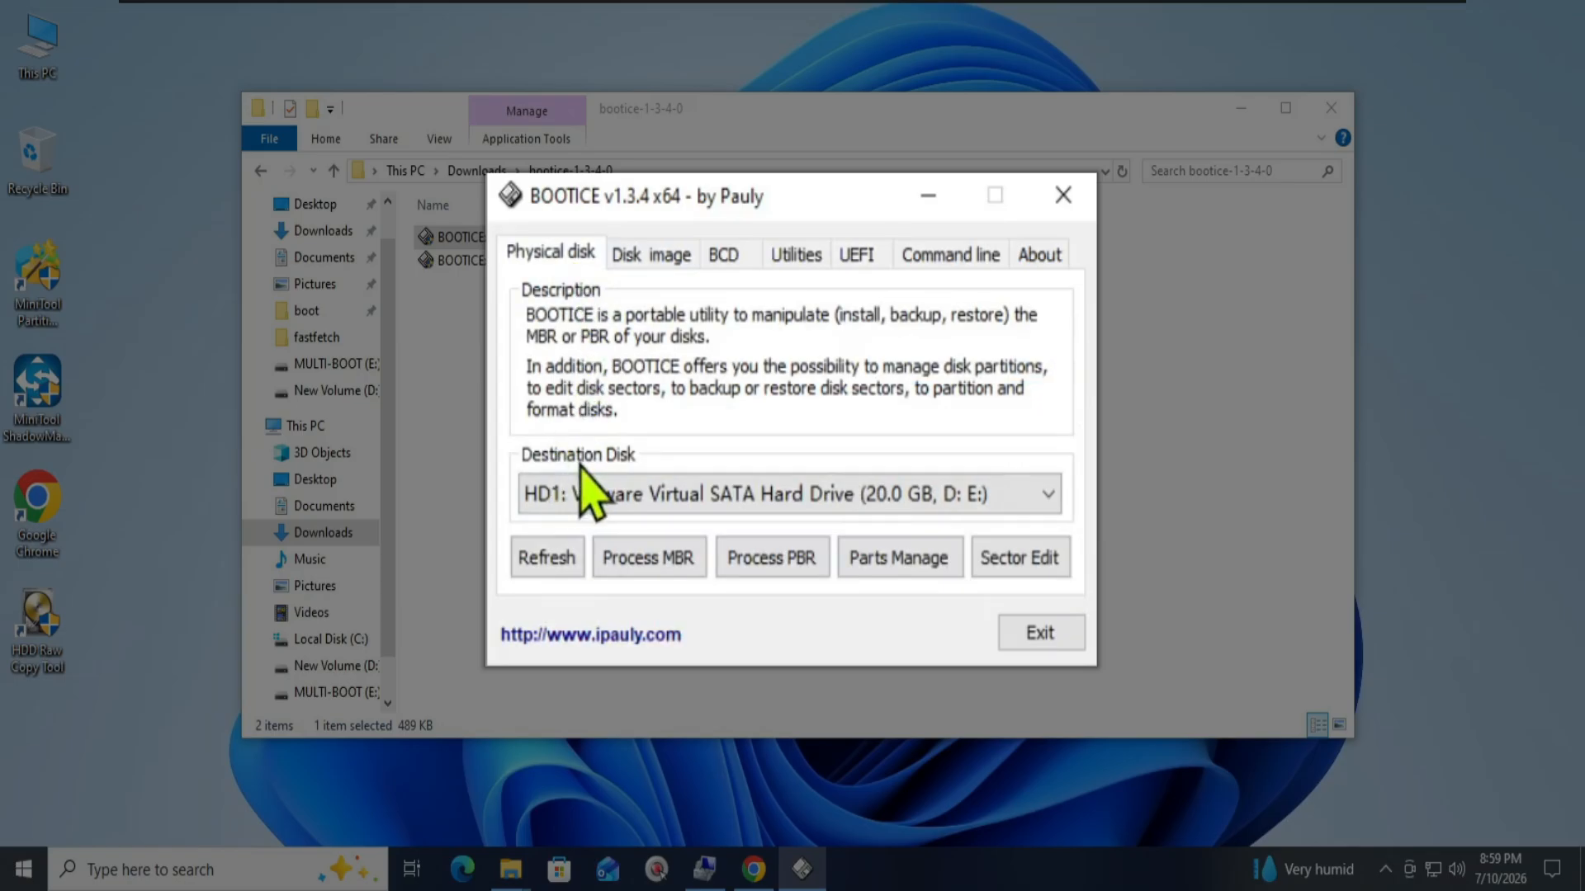
{"action": "left_click", "coordinate": [671, 498]}
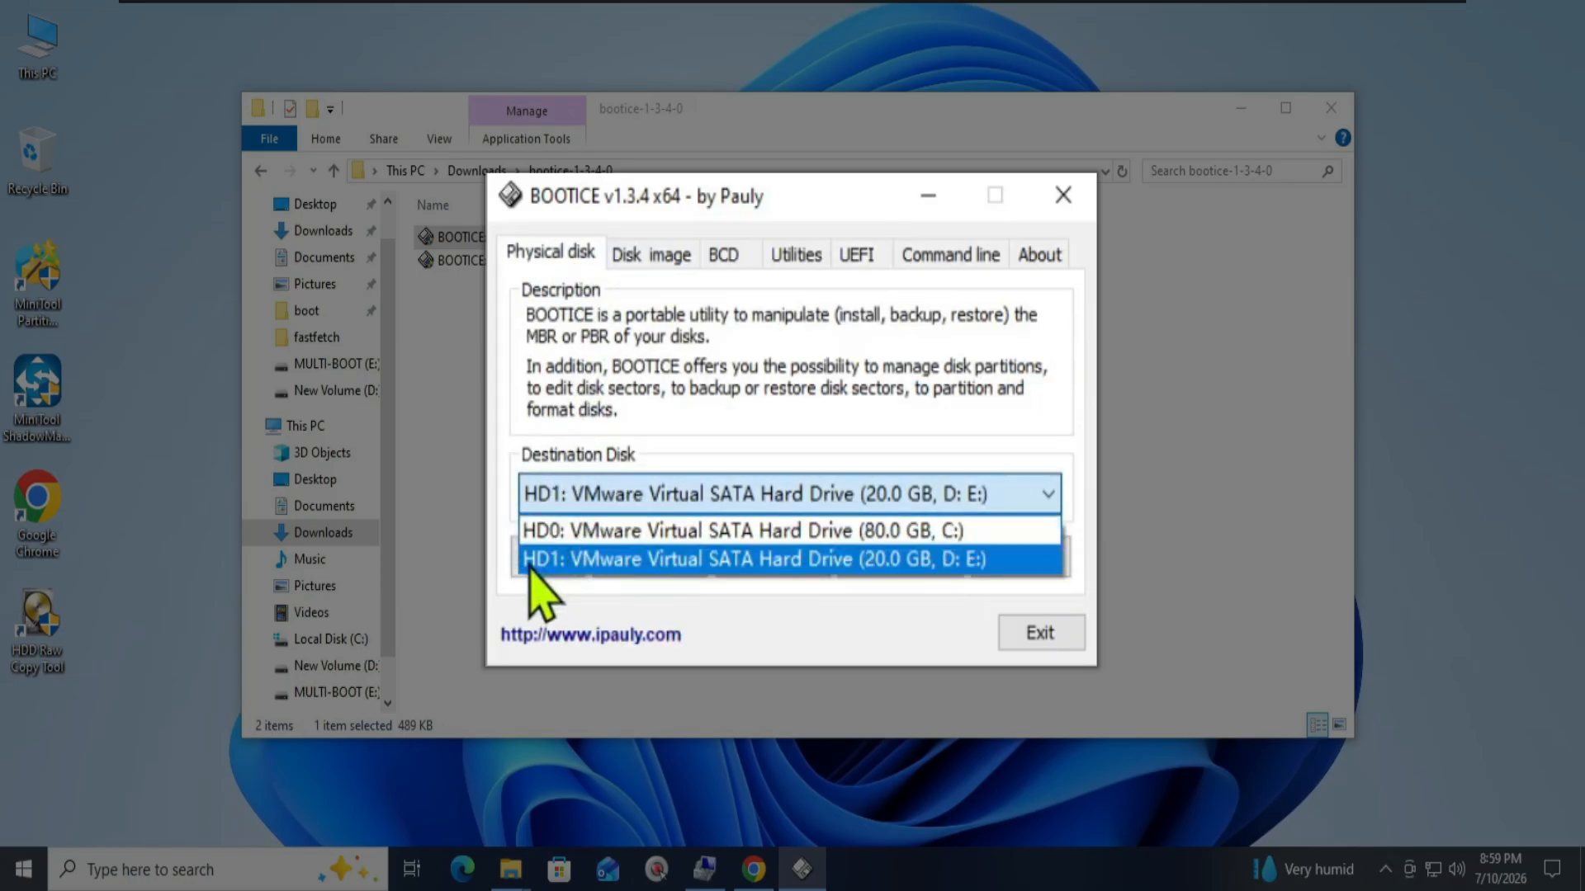
{"action": "left_click", "coordinate": [882, 564]}
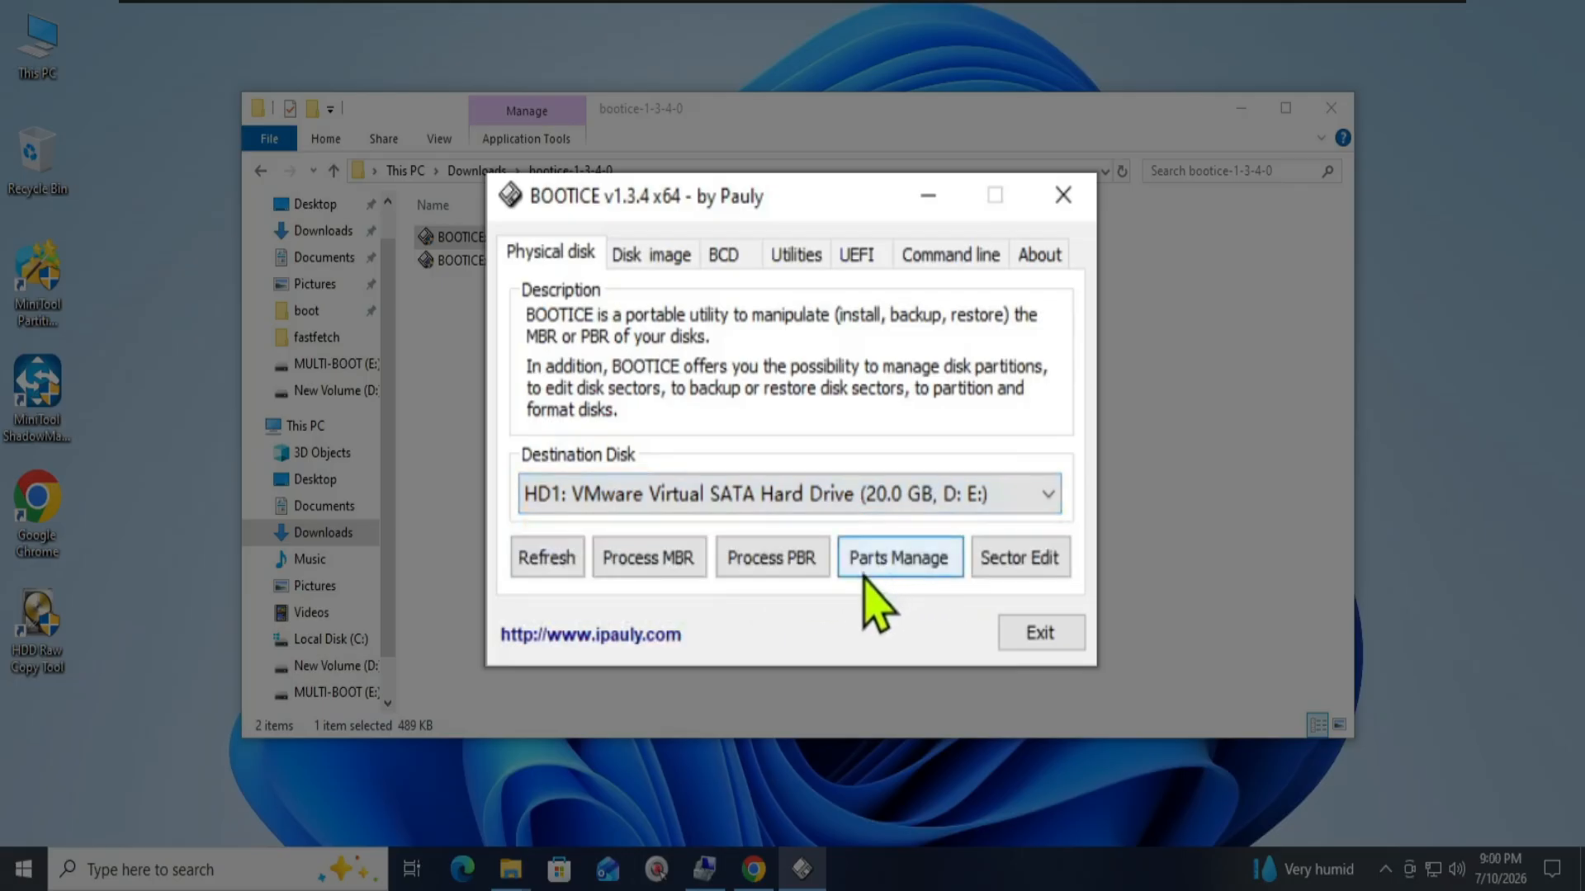
{"action": "left_click", "coordinate": [922, 568]}
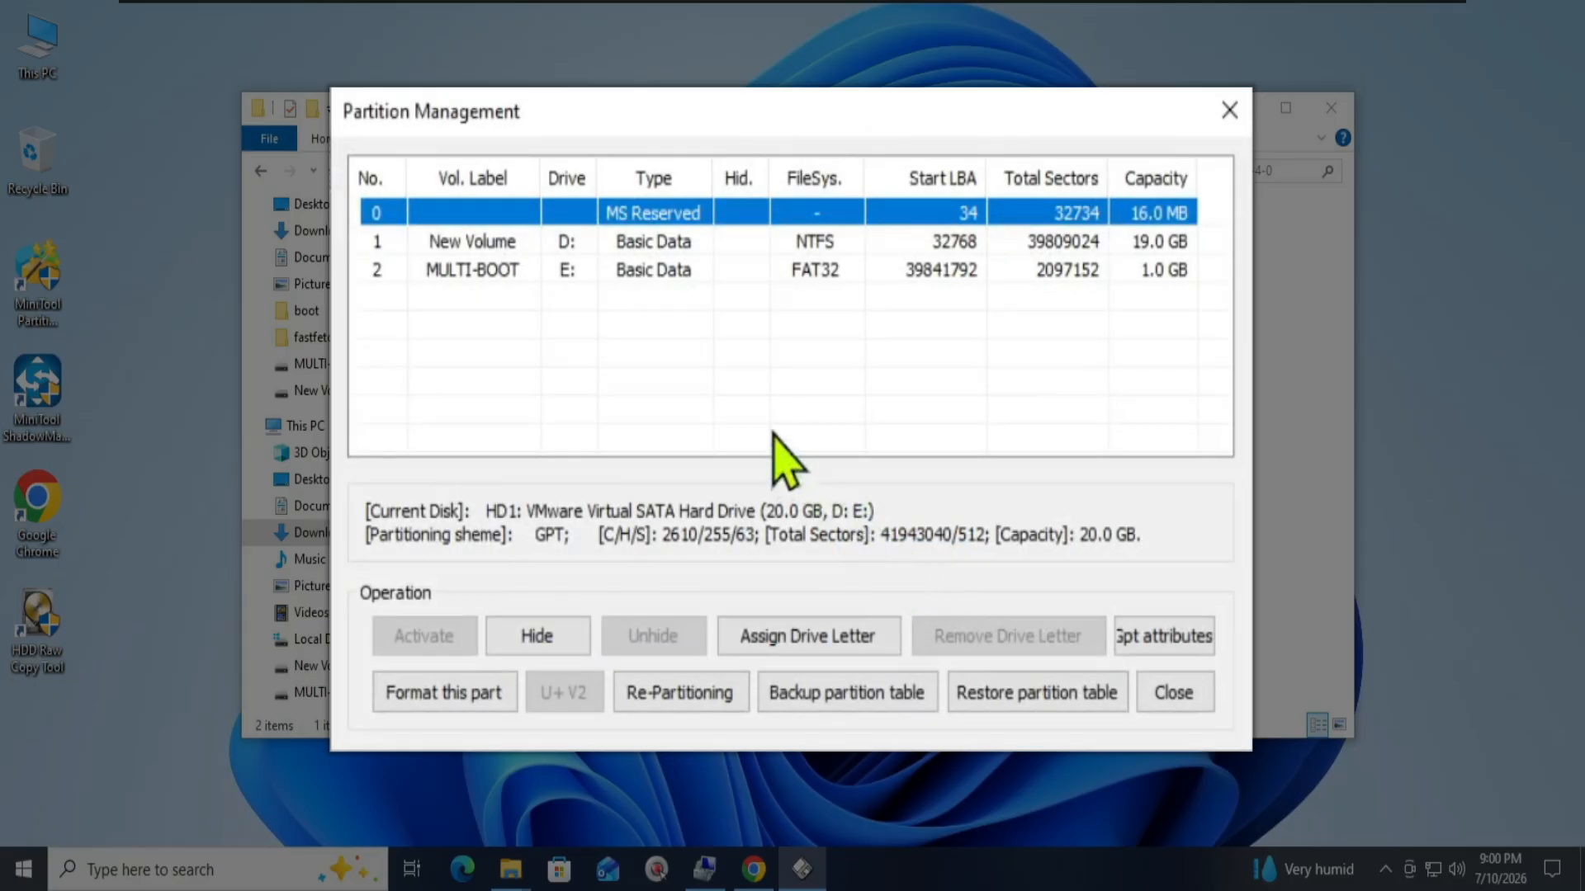
{"action": "left_click", "coordinate": [462, 273]}
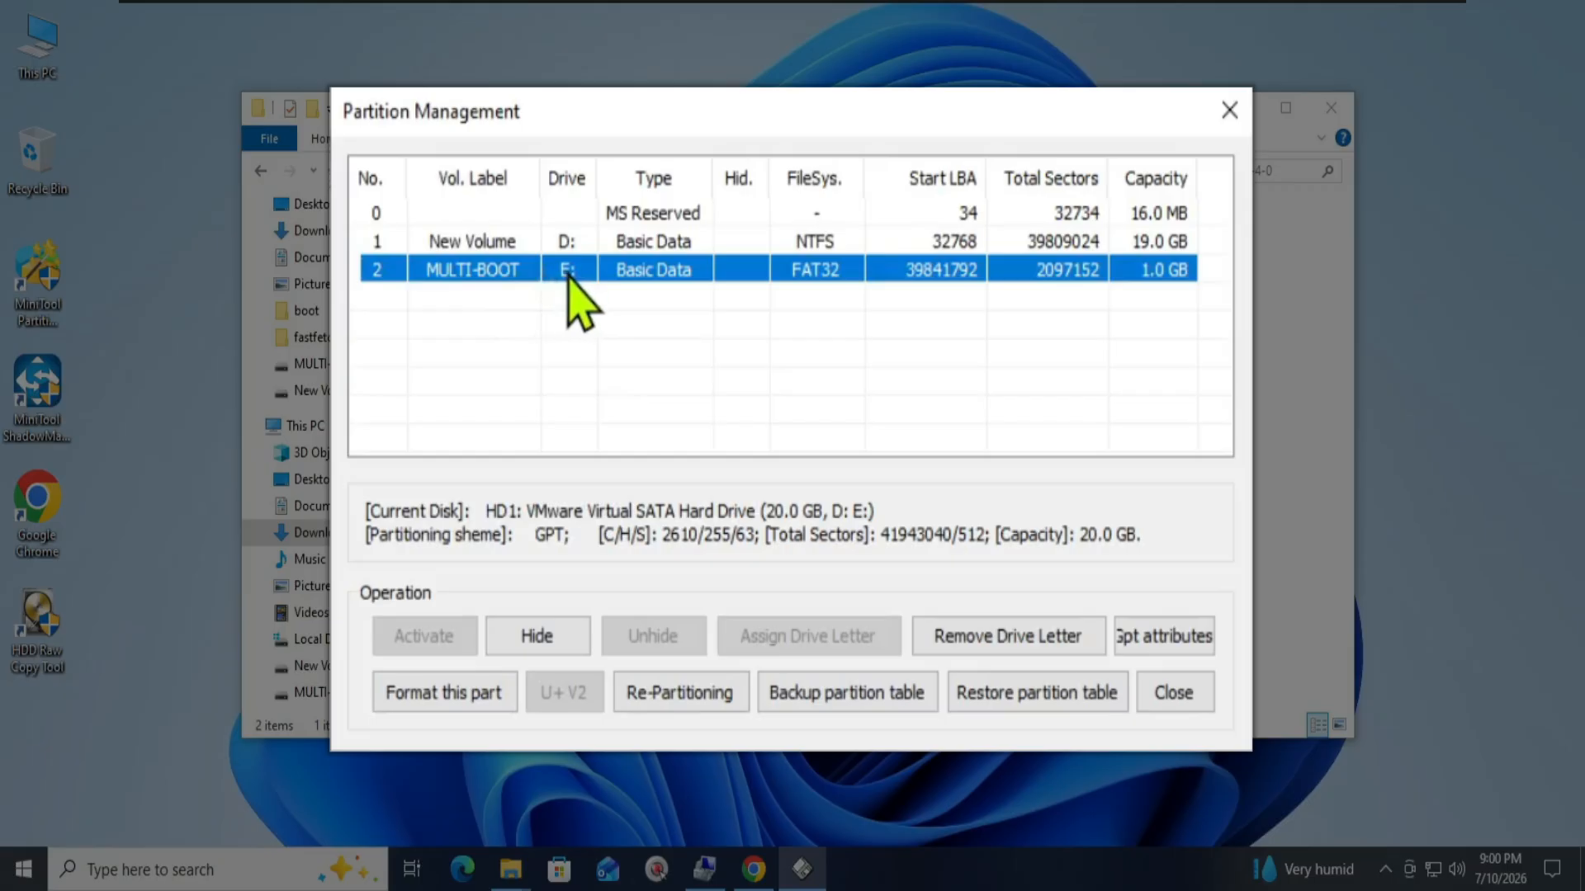
{"action": "left_click", "coordinate": [1022, 644]}
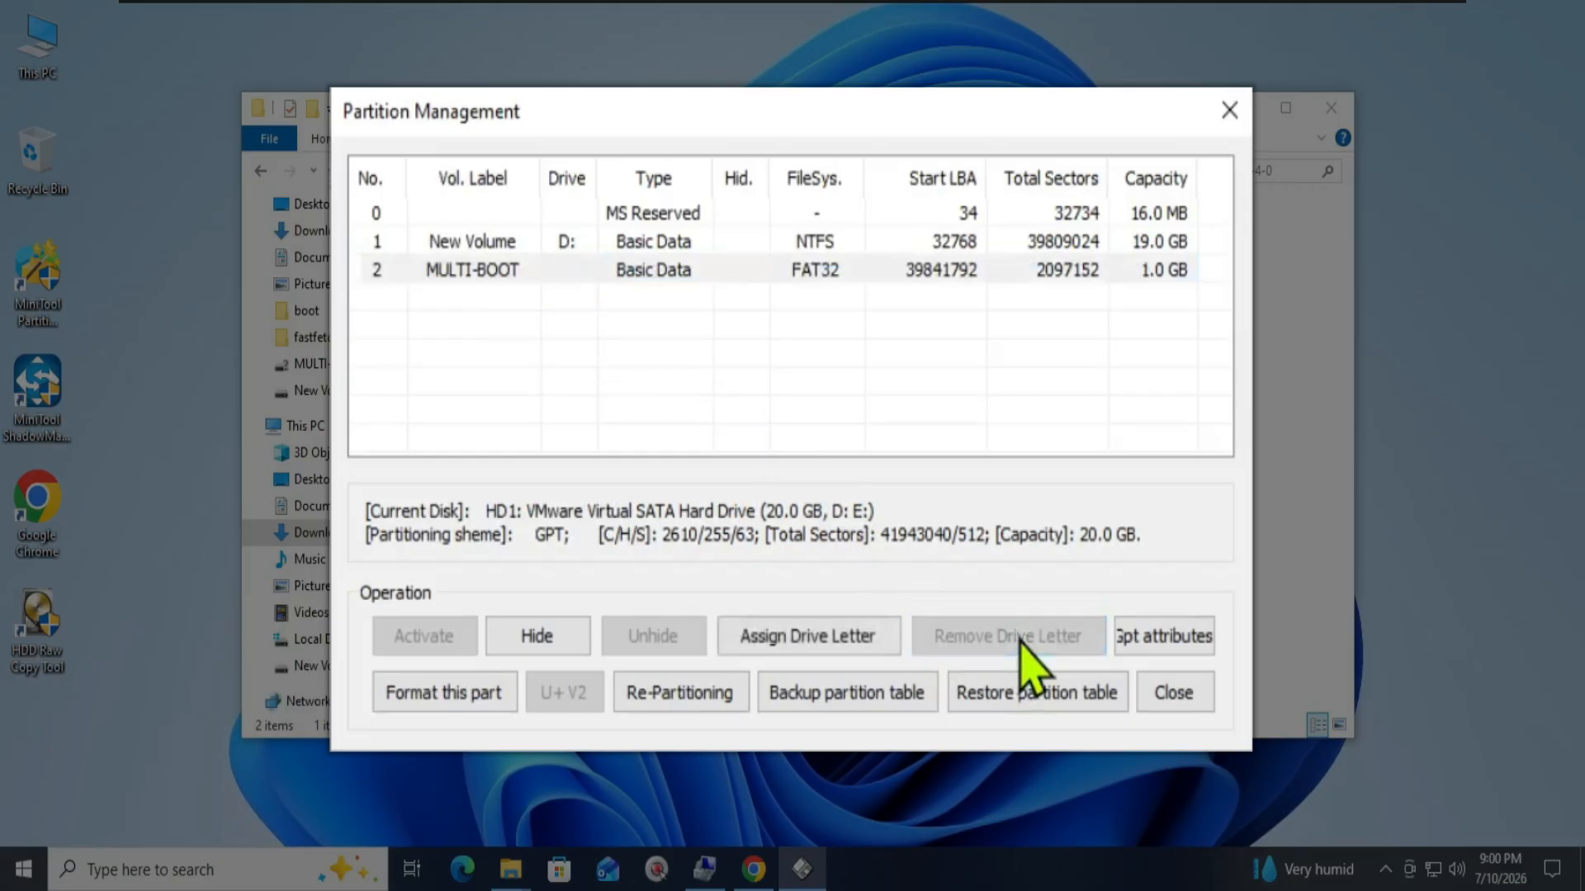
{"action": "left_click", "coordinate": [1174, 692]}
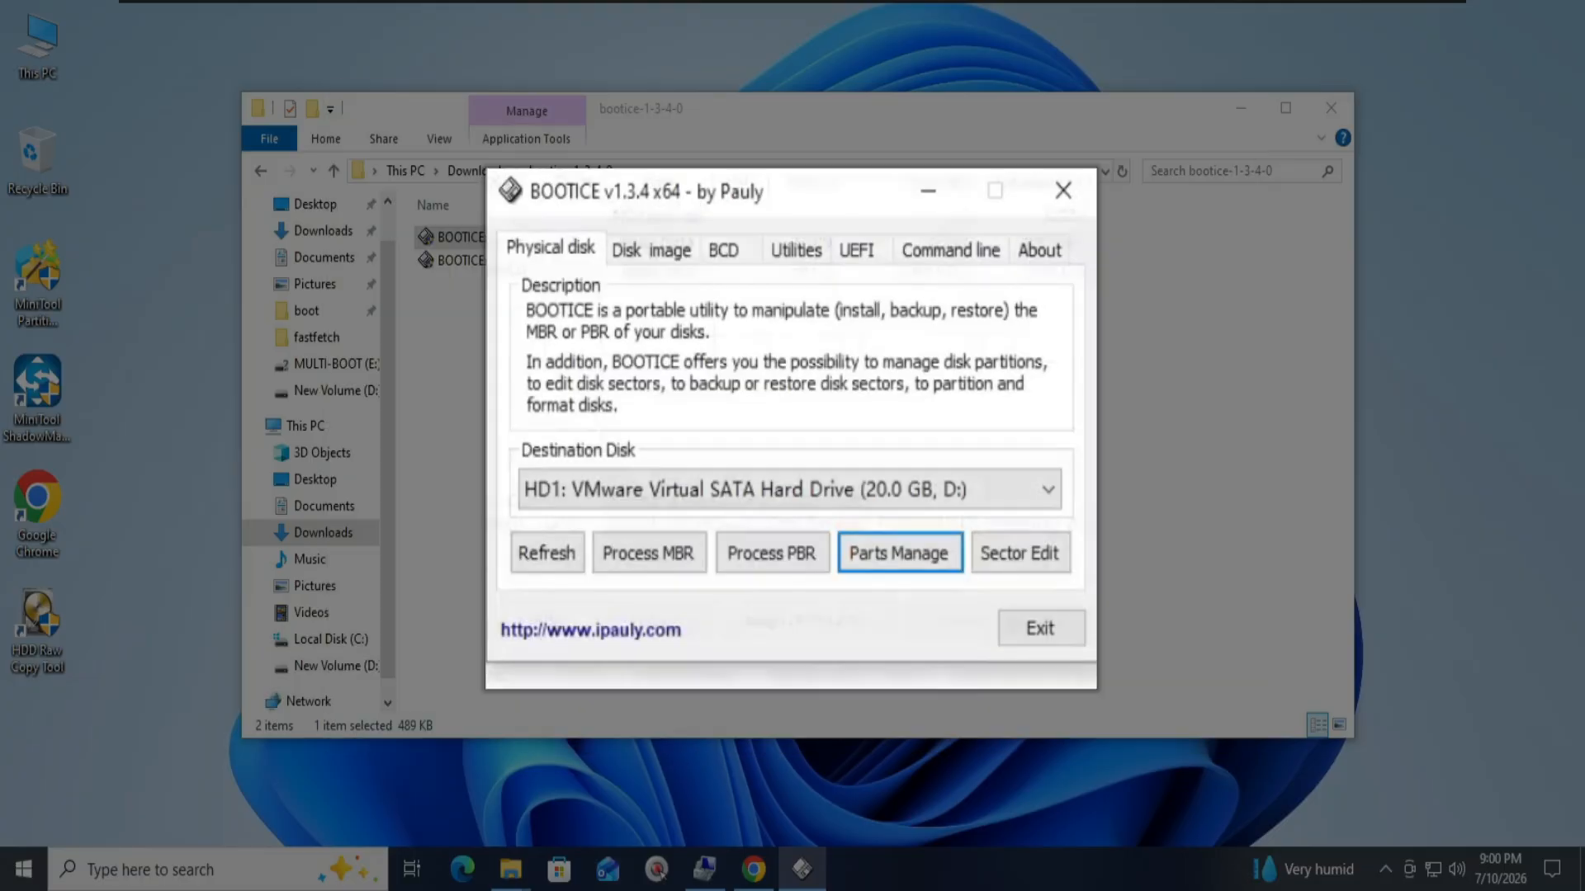
{"action": "left_click", "coordinate": [1038, 631]}
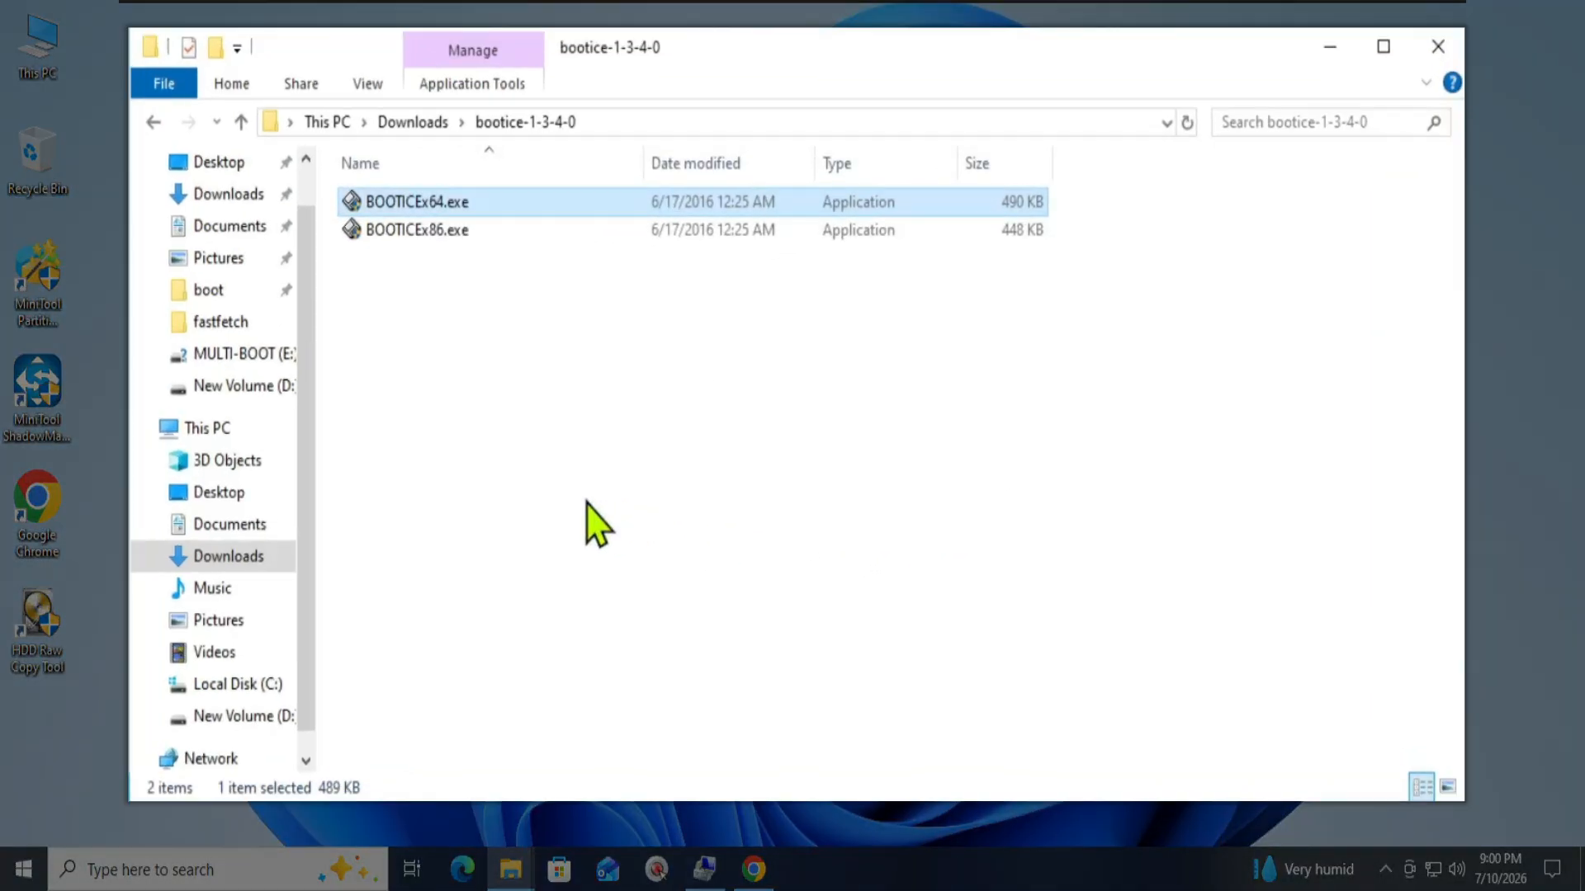
{"action": "left_click", "coordinate": [247, 428]}
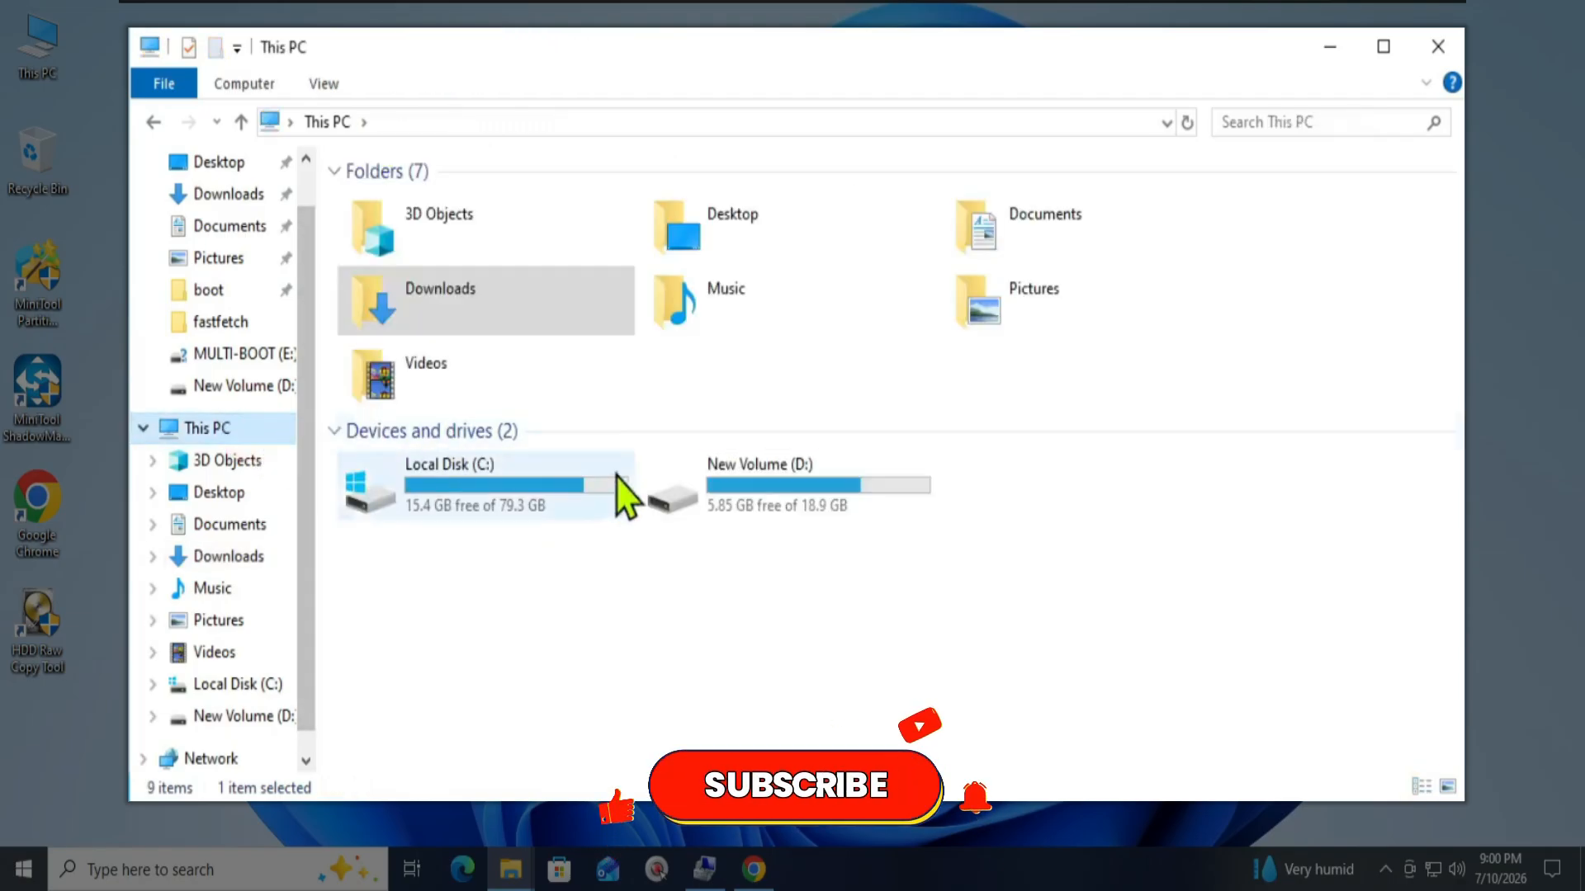
{"action": "left_click", "coordinate": [795, 597]}
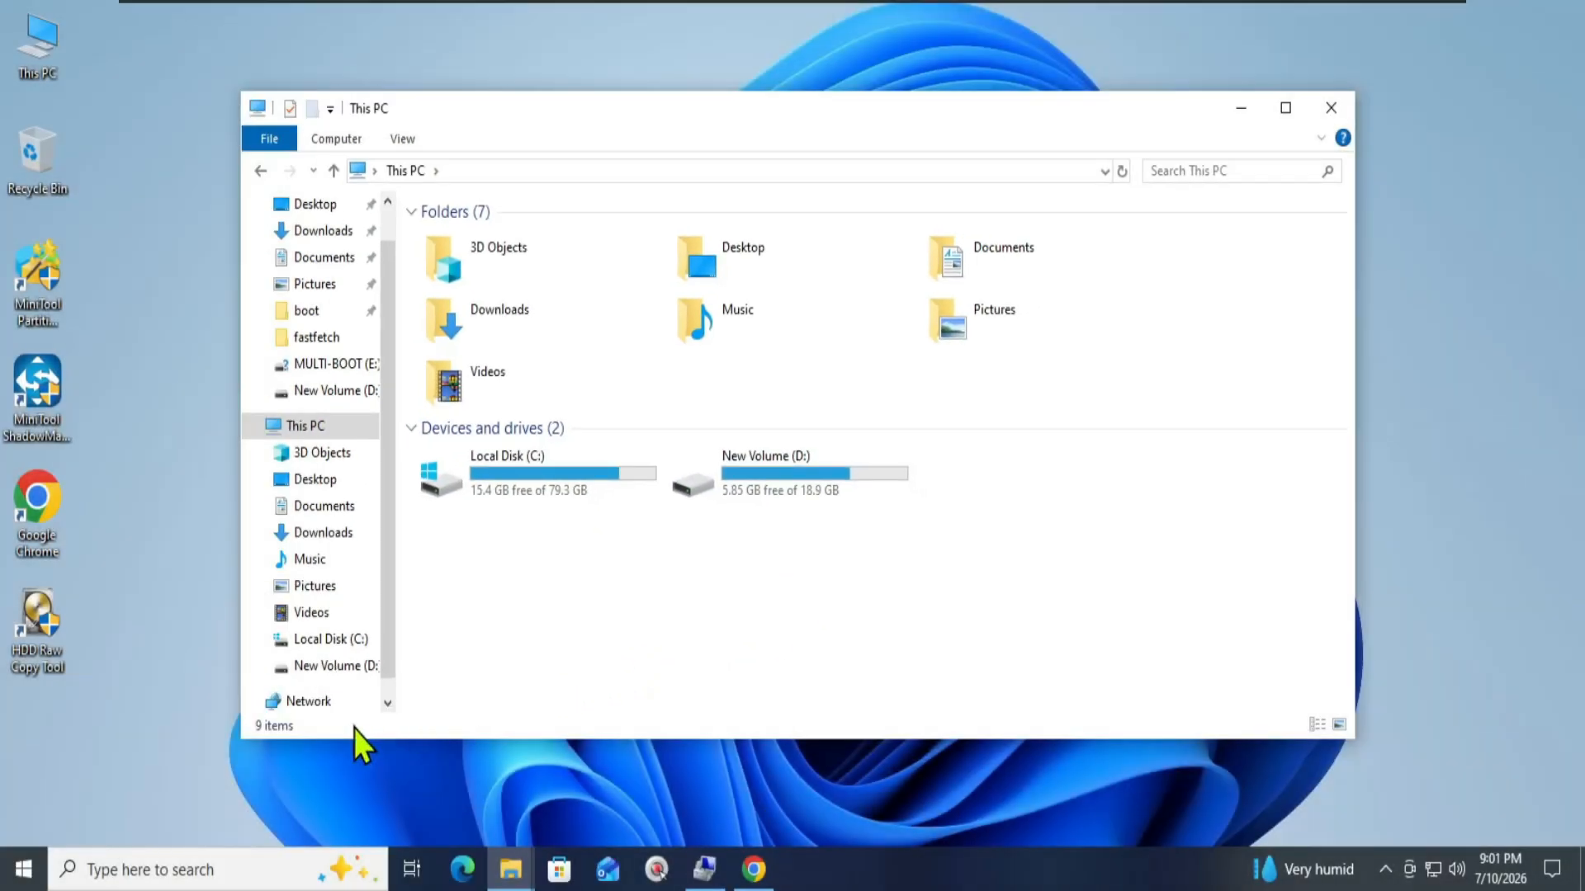
Restart the computer and boot the Multi-boot ISOs entry from the firmware Boot Manager.
{"action": "left_click", "coordinate": [32, 859]}
{"action": "left_click", "coordinate": [29, 824]}
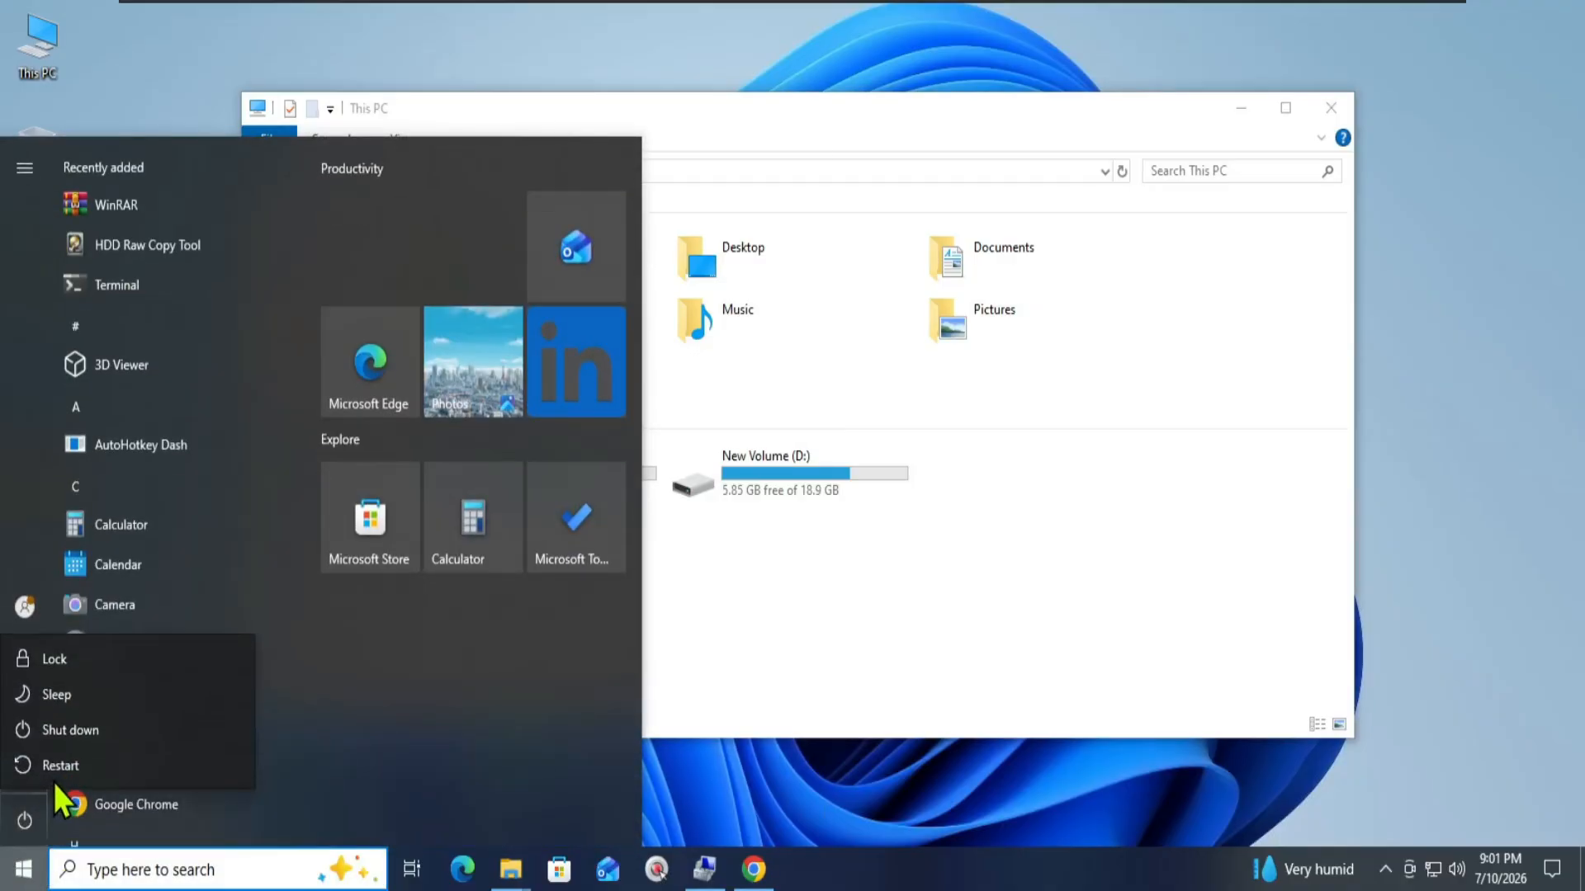
{"action": "left_click", "coordinate": [70, 774]}
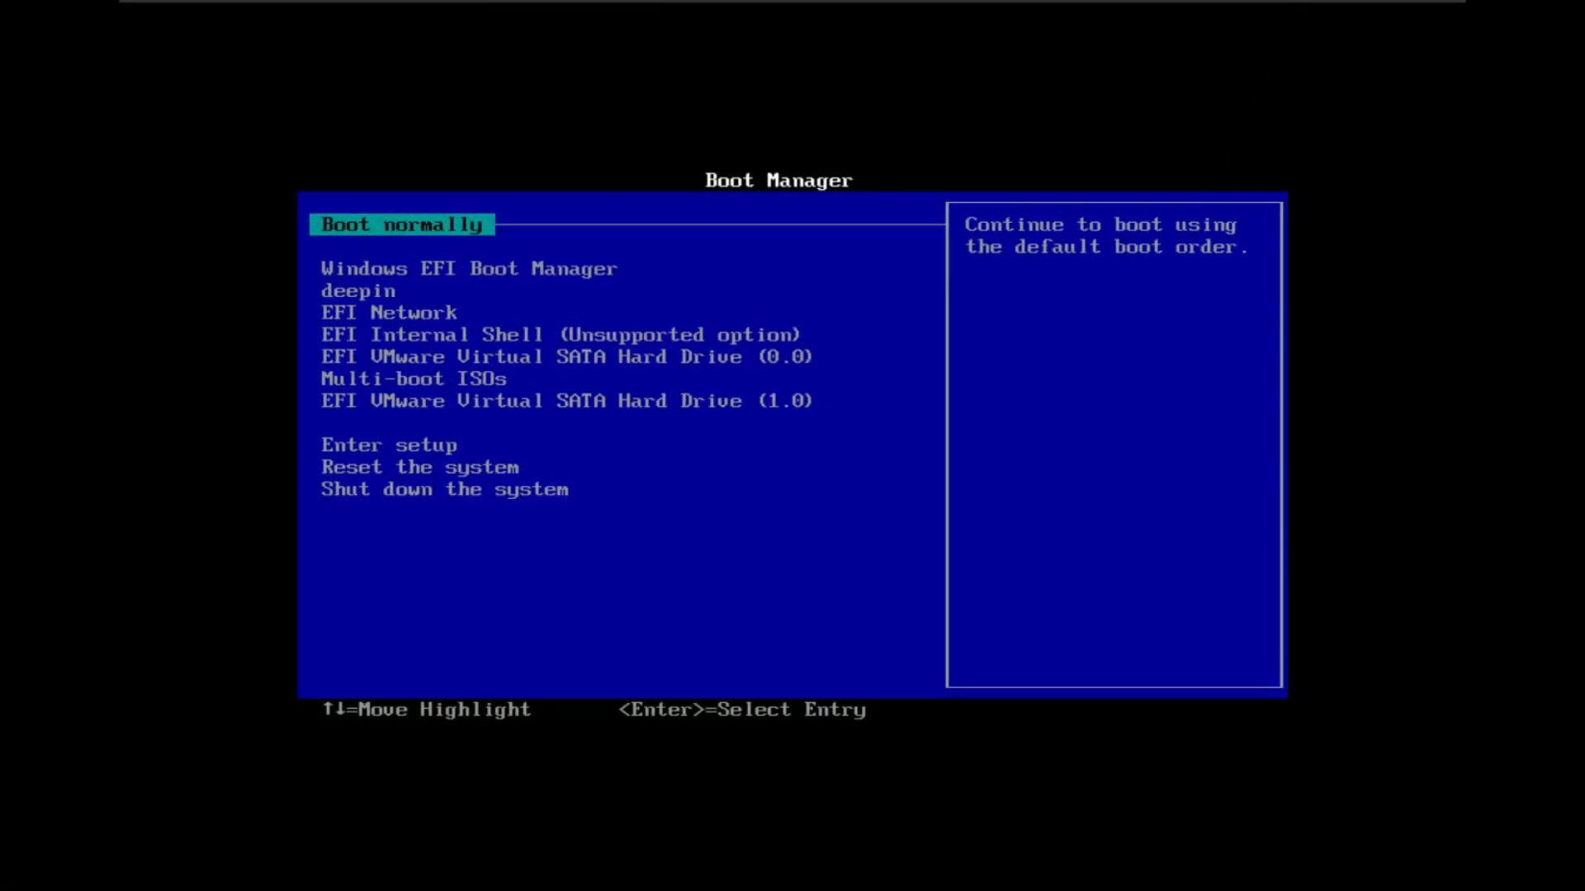
{"action": "key", "text": "Down"}
{"action": "key", "text": "Down"}
{"action": "key", "text": "Down"}
{"action": "key", "text": "Down"}
{"action": "key", "text": "Down"}
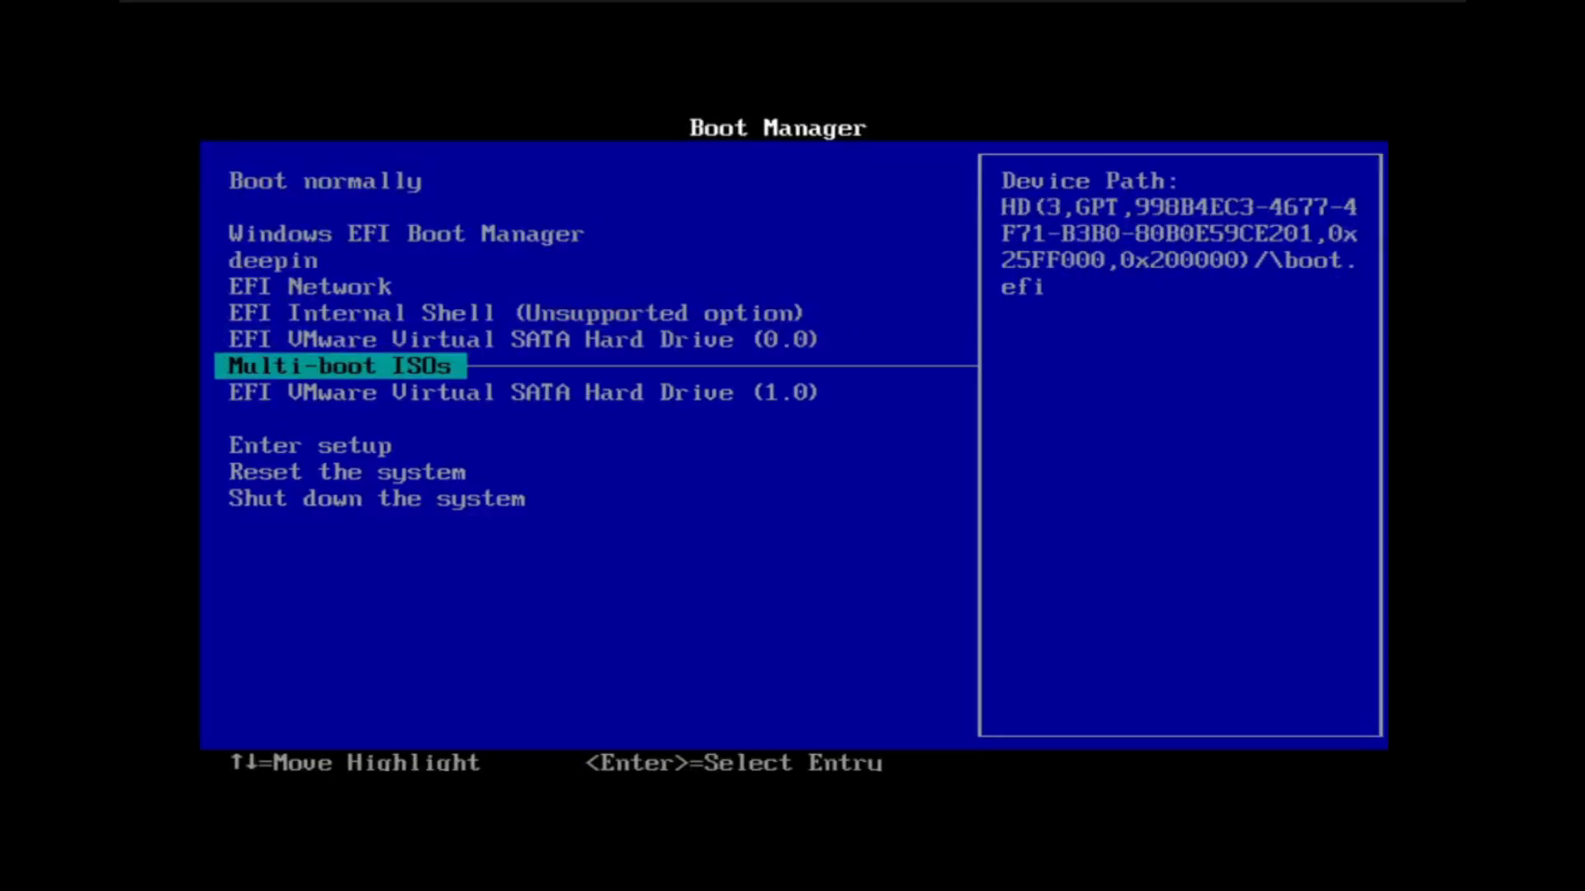
{"action": "key", "text": "Return"}
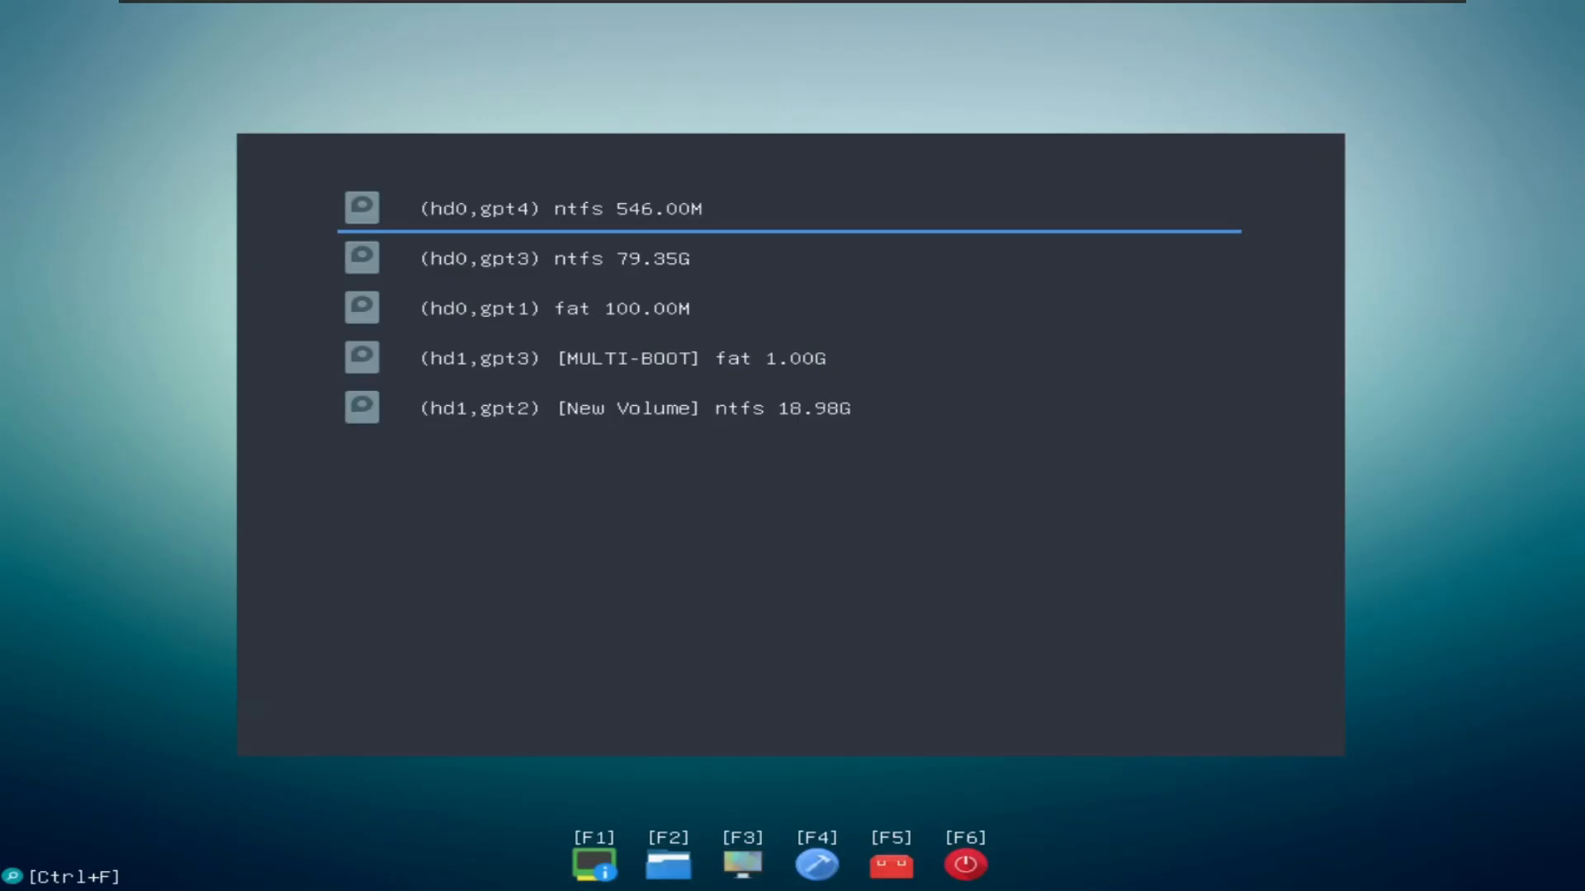
Open the ISOs folder on the New Volume NTFS partition (hd1,gpt2) in the grub2 file manager.
{"action": "key", "text": "Down"}
{"action": "key", "text": "Down"}
{"action": "key", "text": "Down"}
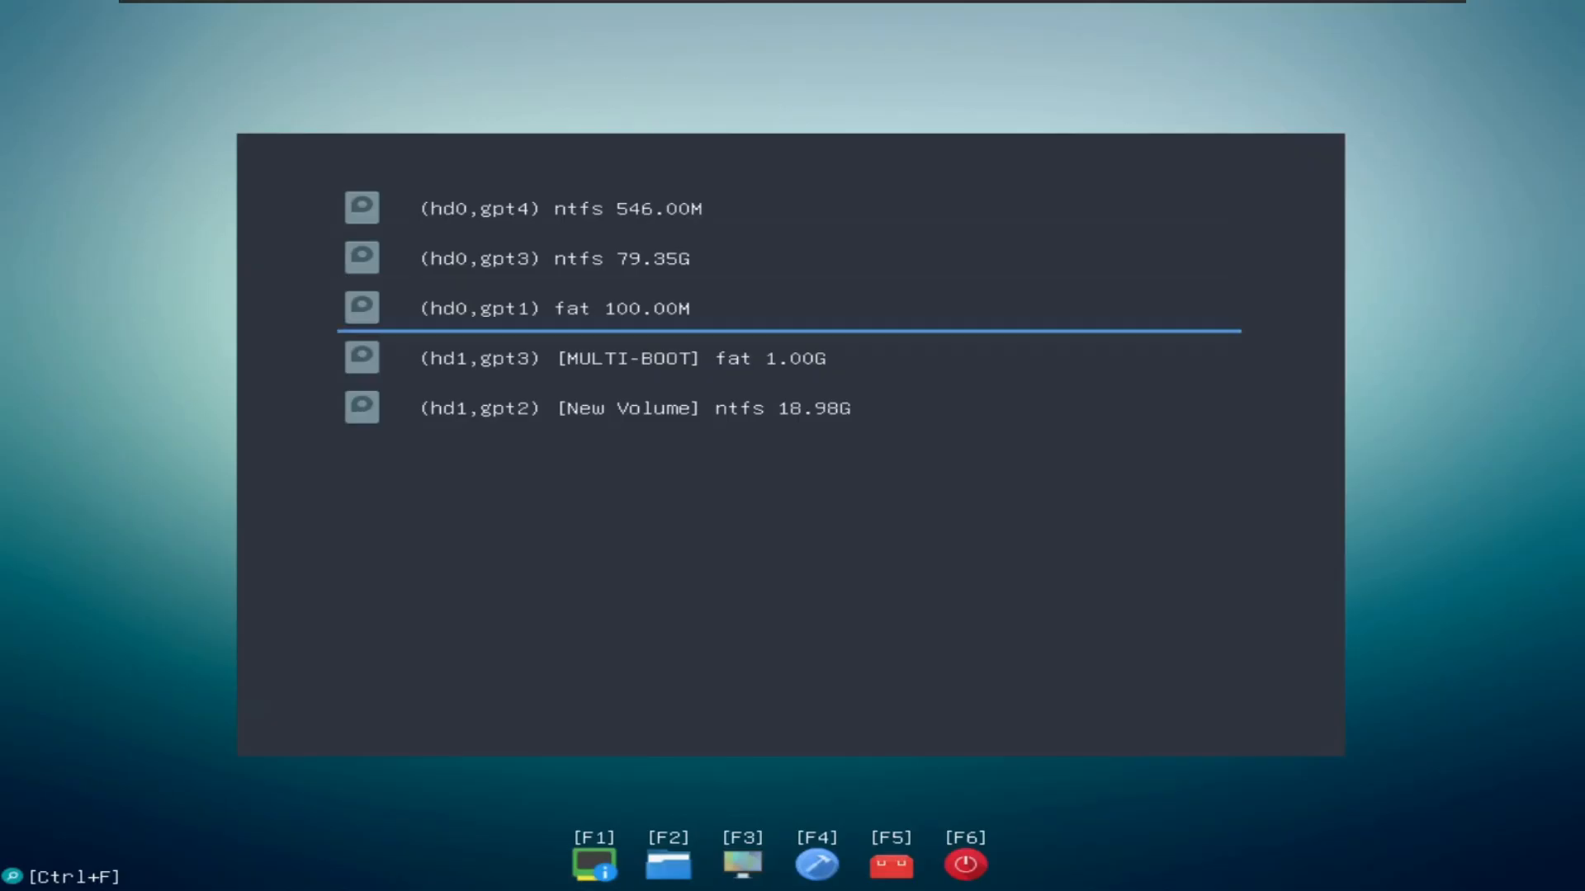
{"action": "key", "text": "Down"}
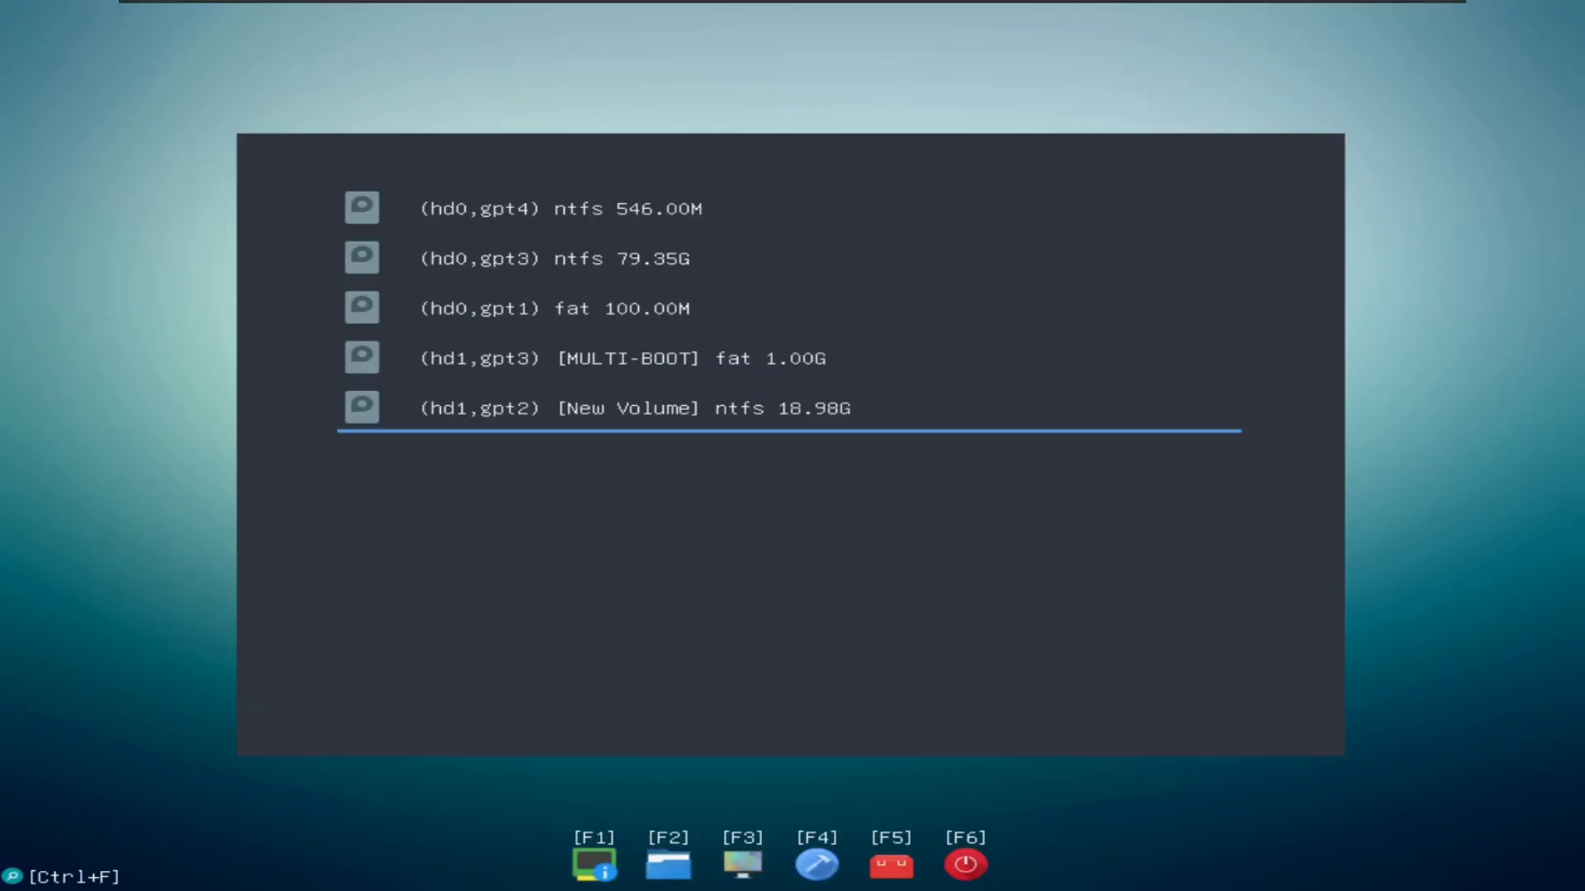
{"action": "key", "text": "Return"}
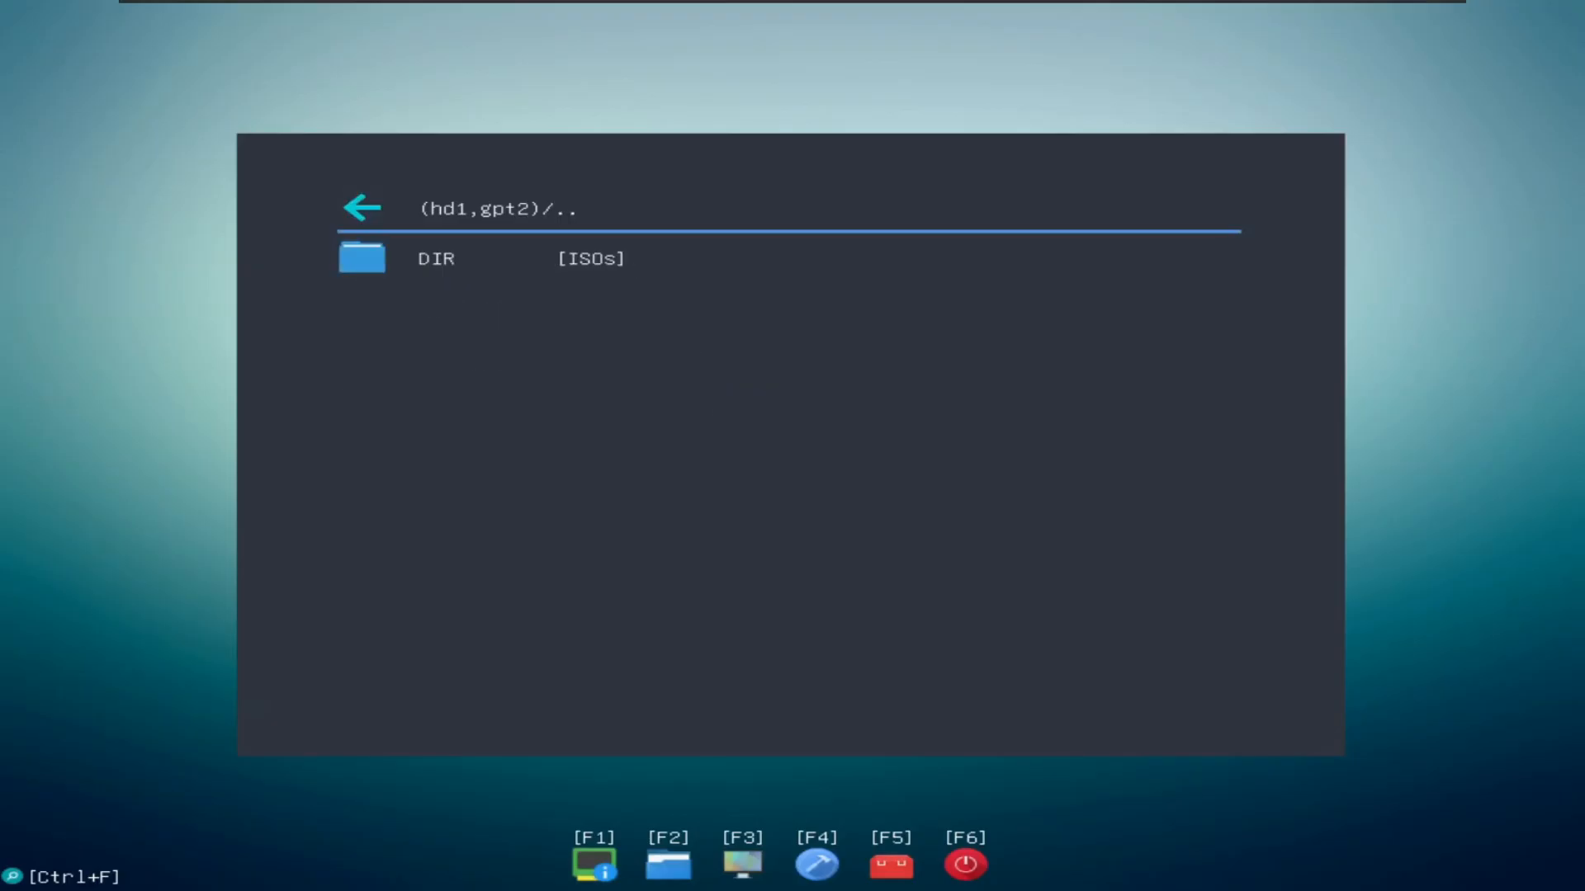
{"action": "key", "text": "Down"}
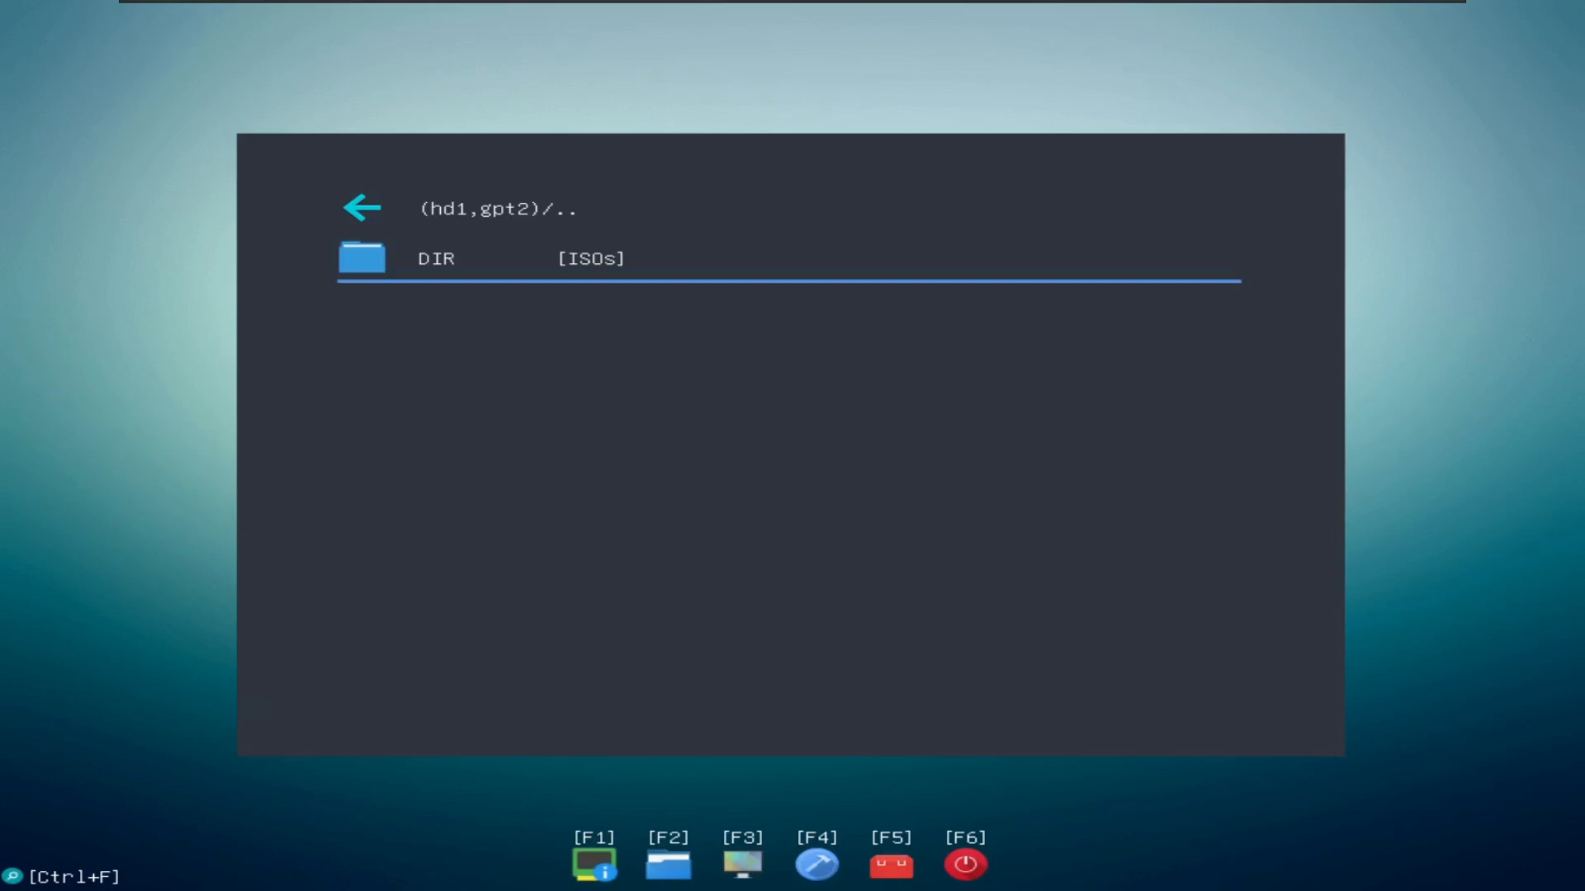
{"action": "key", "text": "Return"}
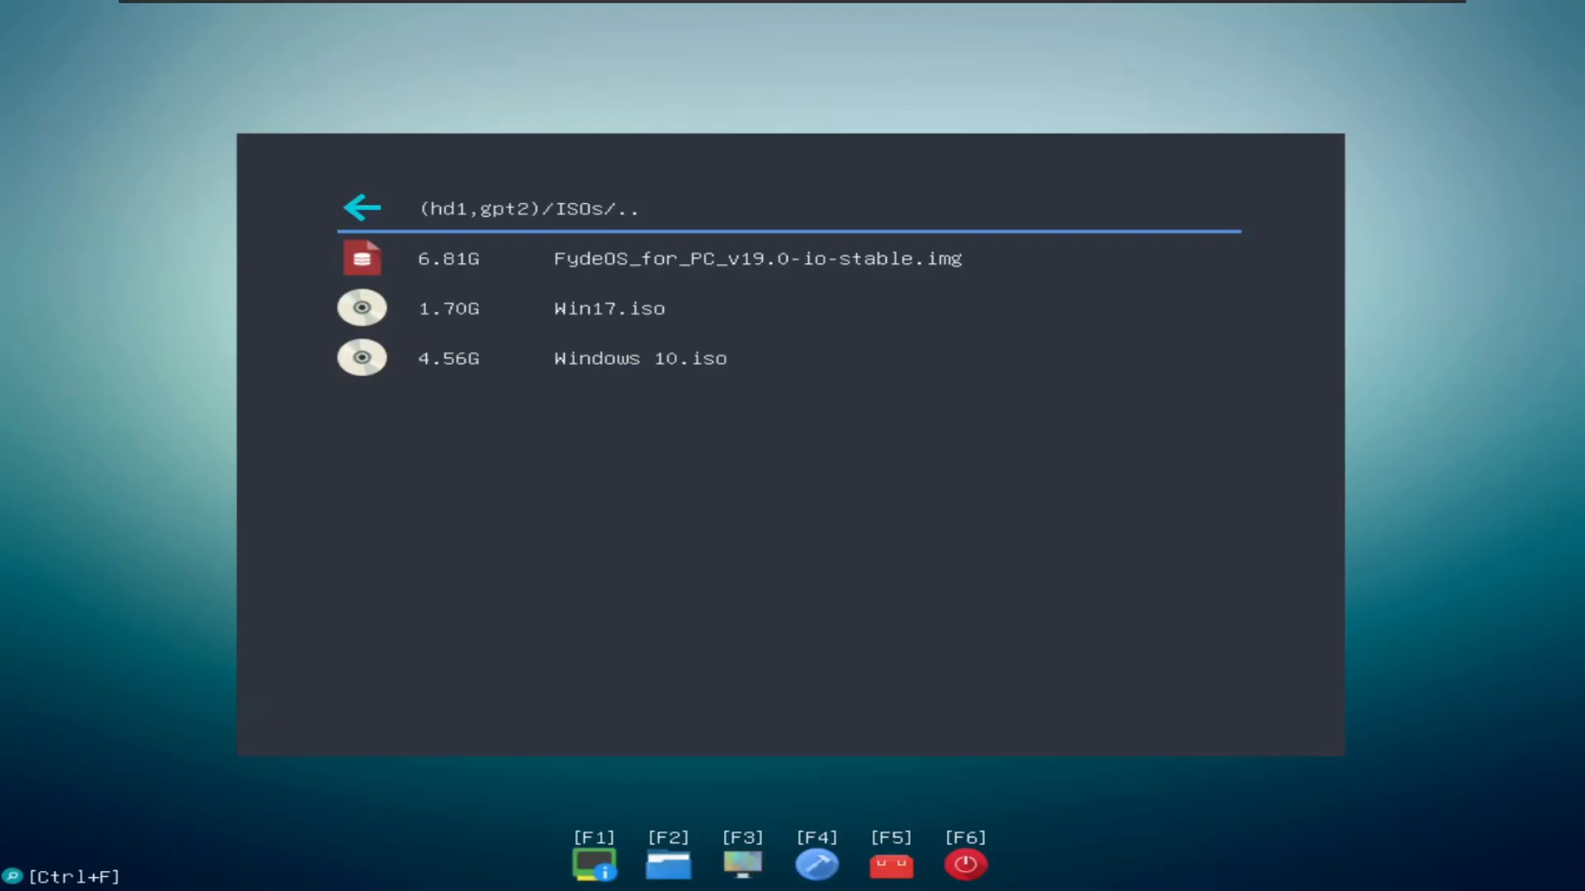
Boot Windows 10.iso from the ISOs folder using the Boot Windows From ISO option.
{"action": "key", "text": "Down"}
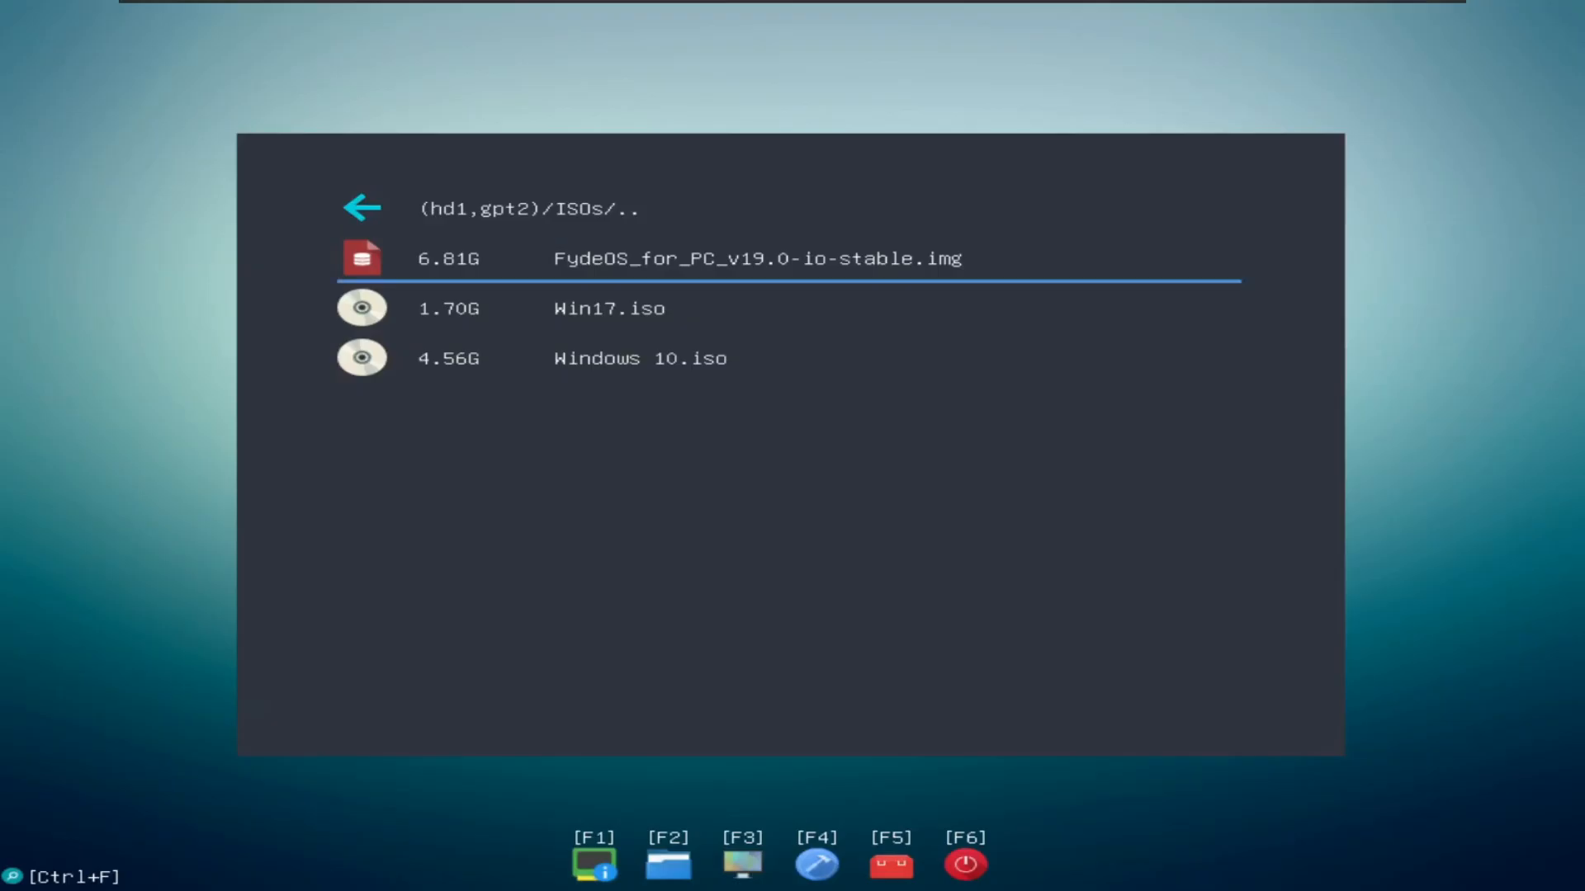
{"action": "key", "text": "Down"}
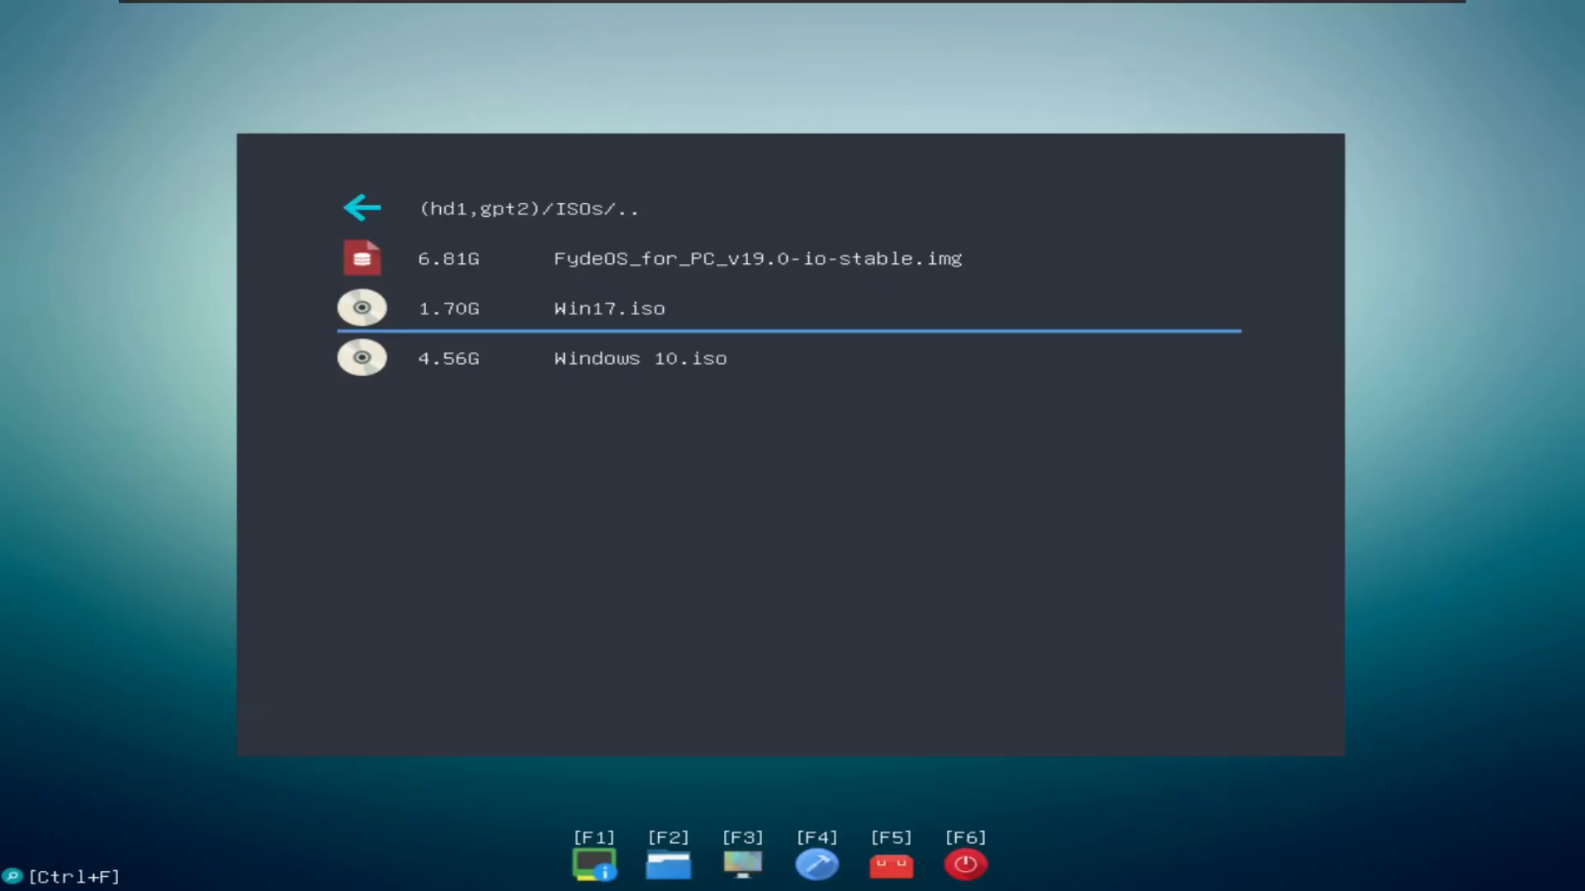
{"action": "key", "text": "Down"}
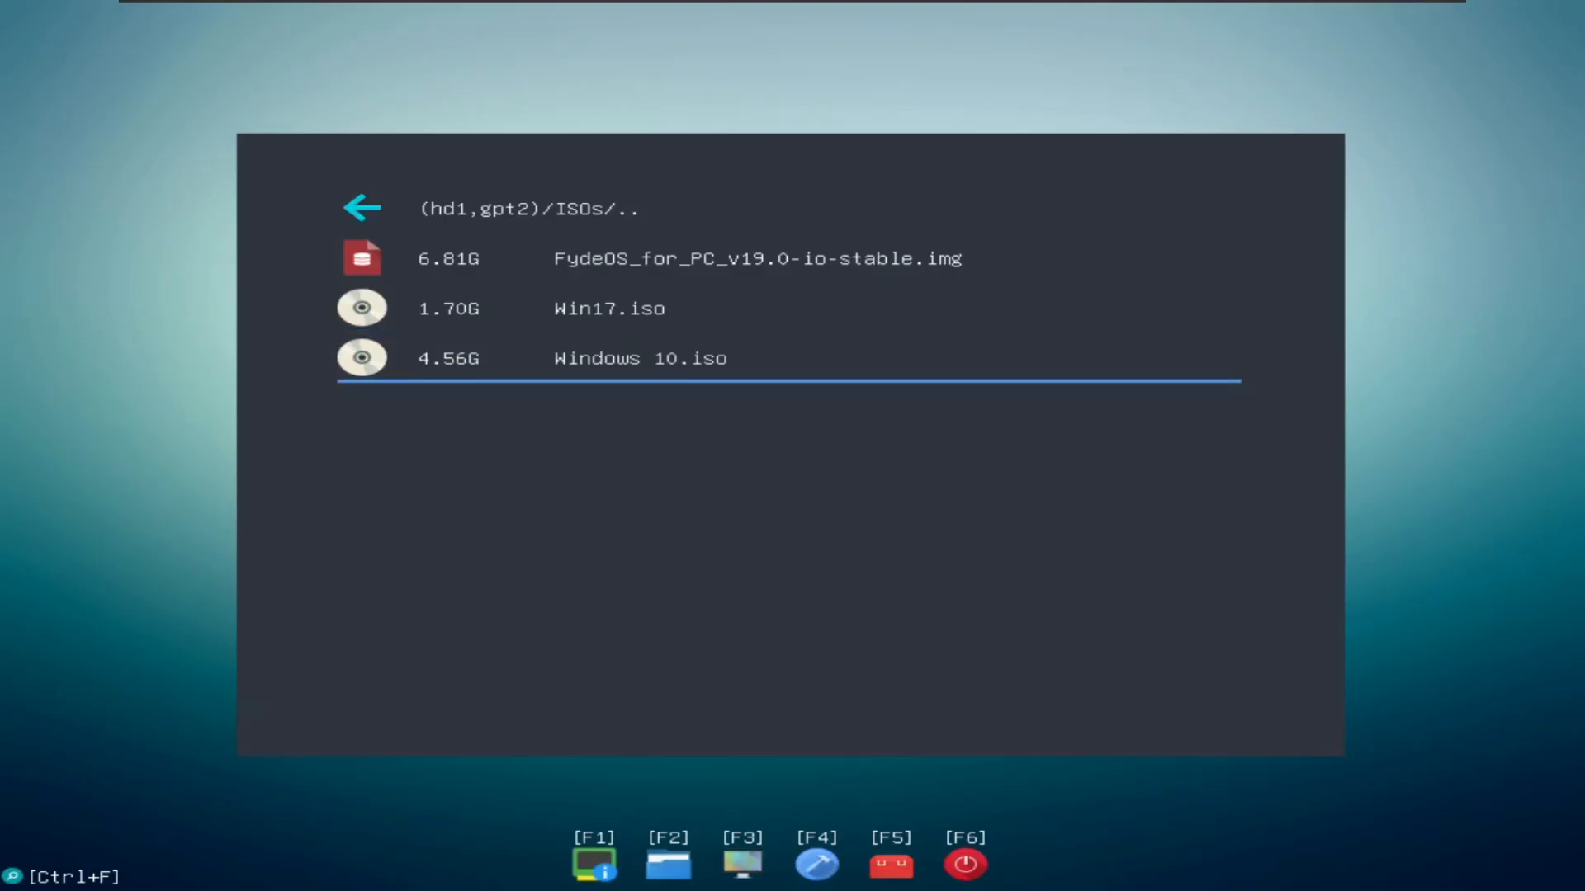
{"action": "key", "text": "Return"}
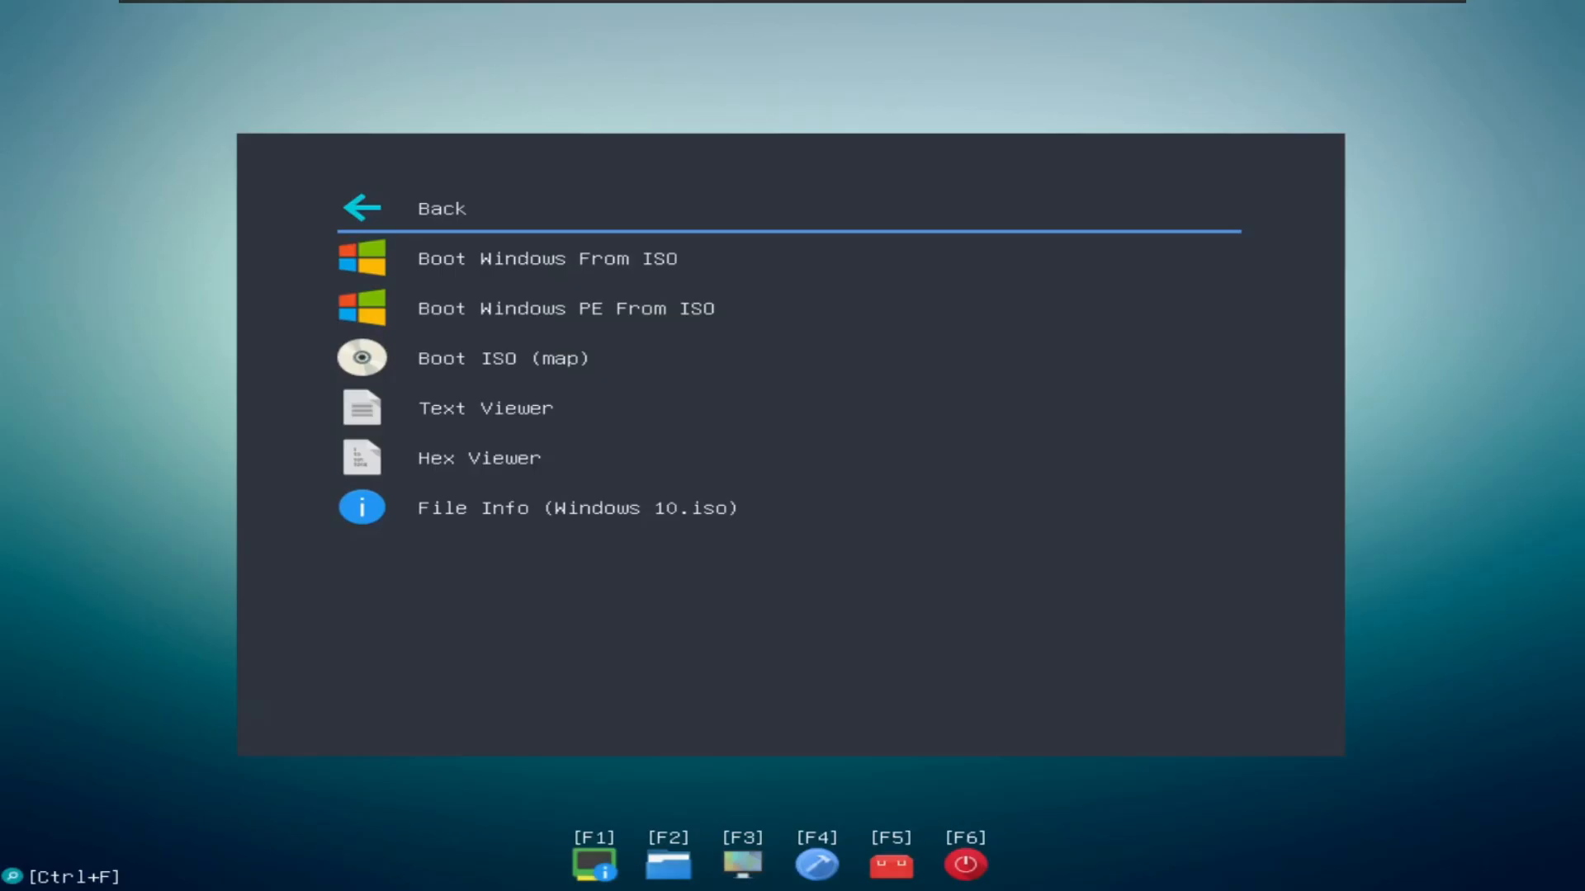
{"action": "key", "text": "Down"}
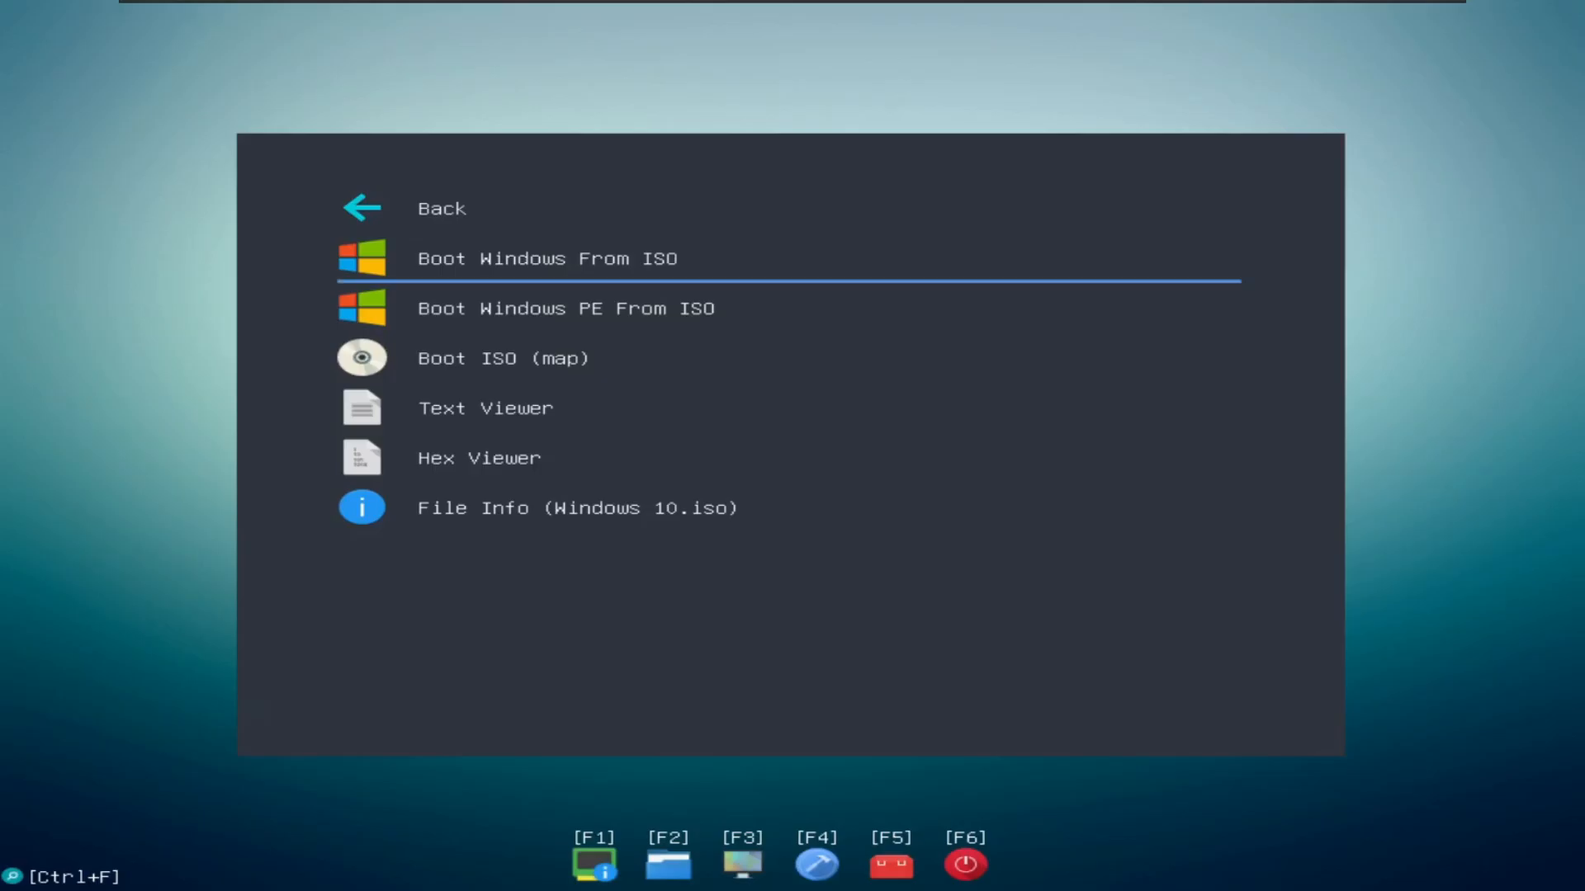
{"action": "key", "text": "Return"}
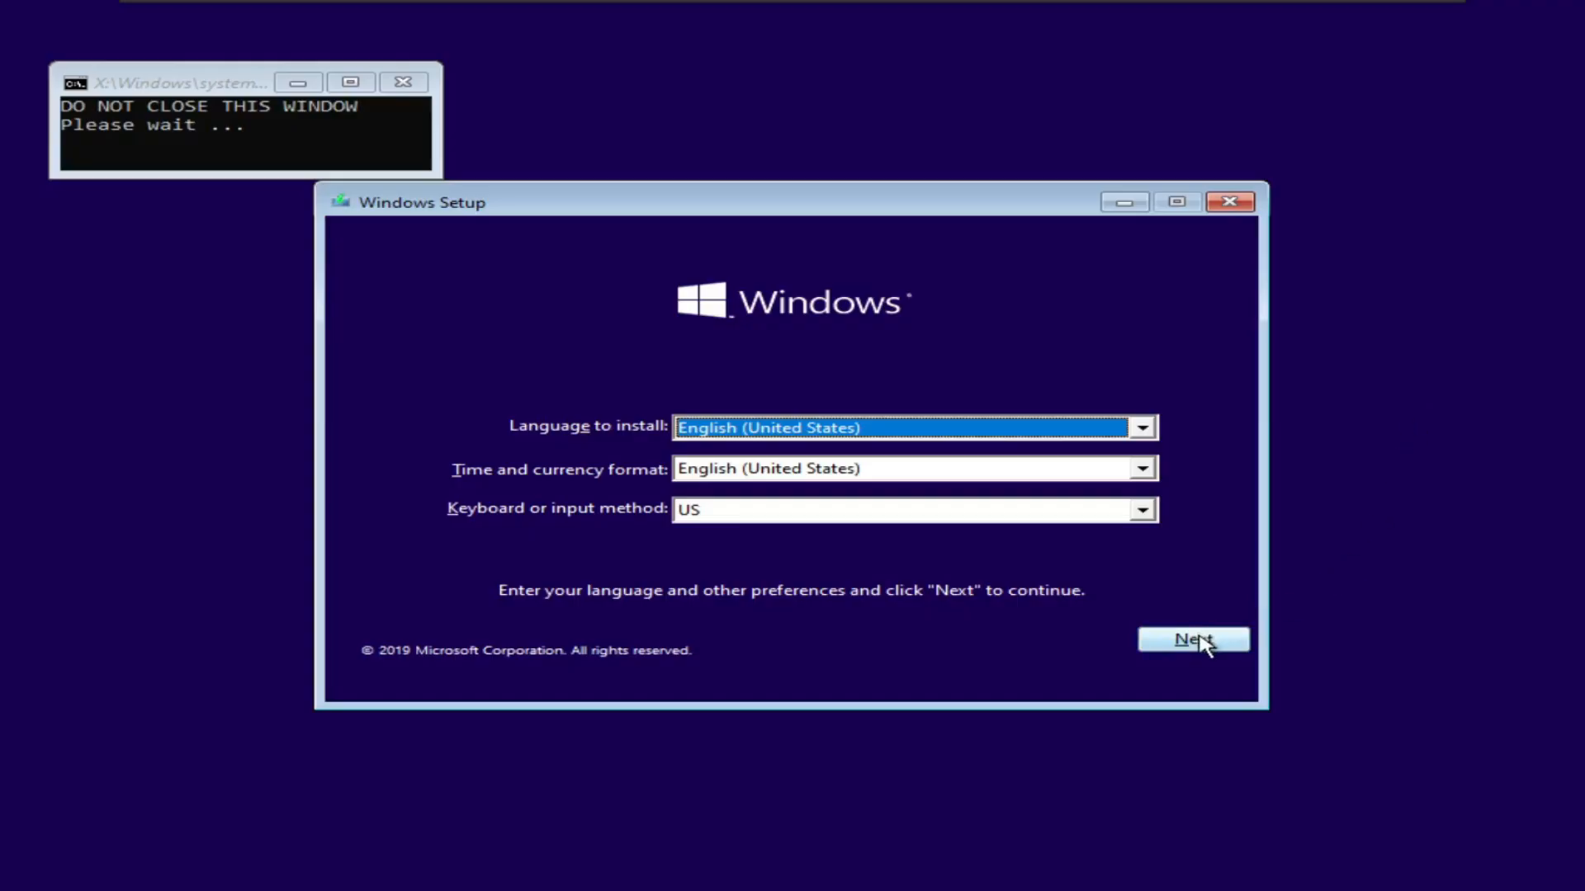
Start Windows Setup with the English (United States) preferences and no product key, choosing the Windows 10 Pro edition.
{"action": "left_click", "coordinate": [1199, 642]}
{"action": "left_click", "coordinate": [806, 460]}
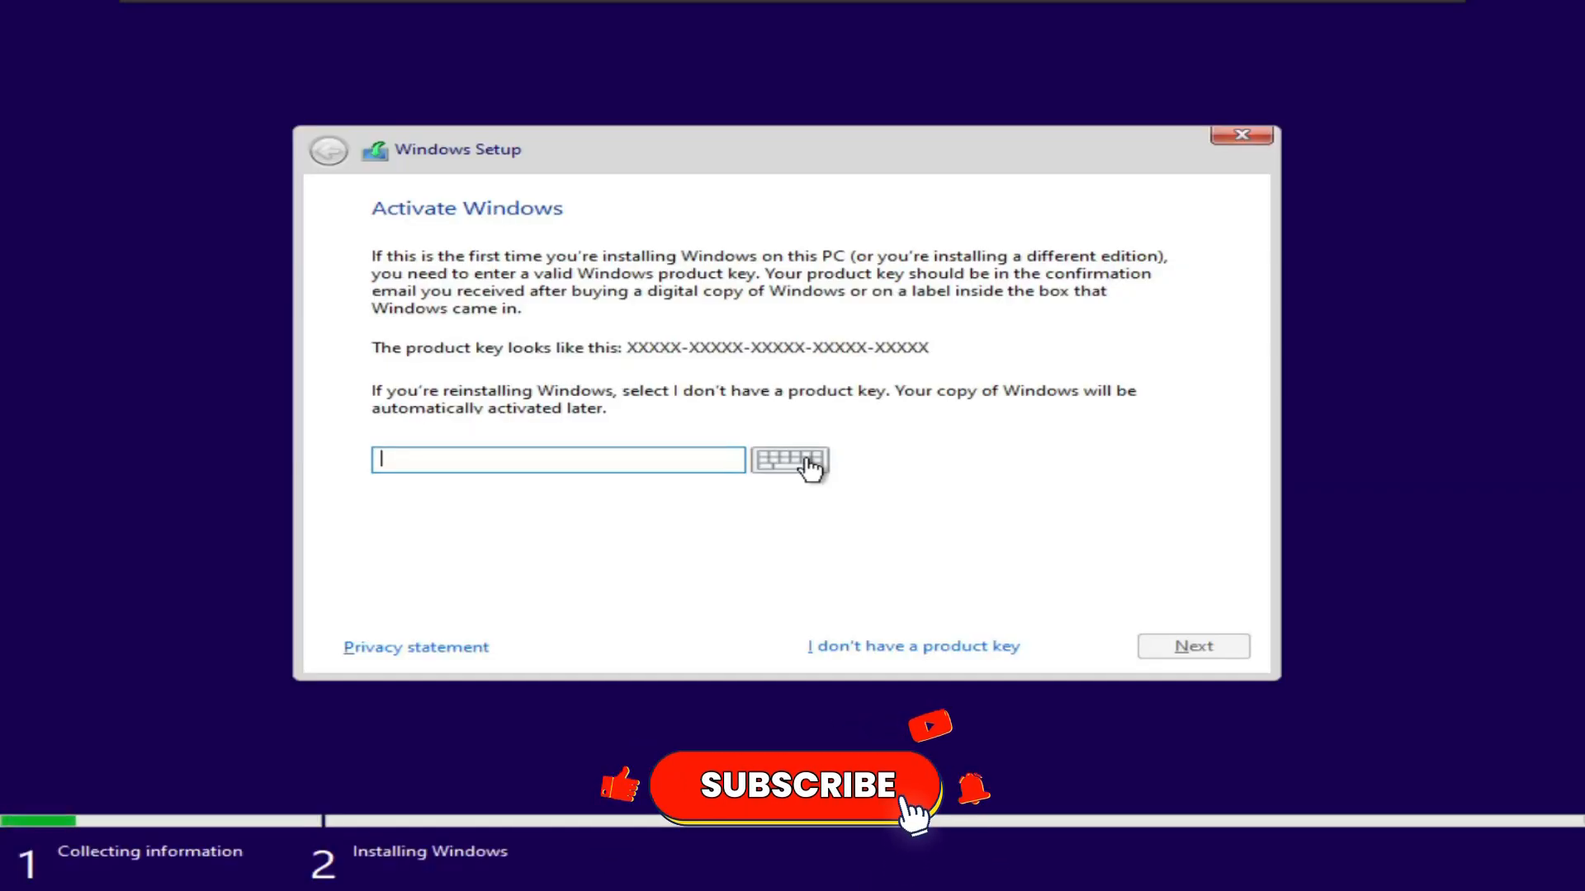
{"action": "left_click", "coordinate": [928, 648]}
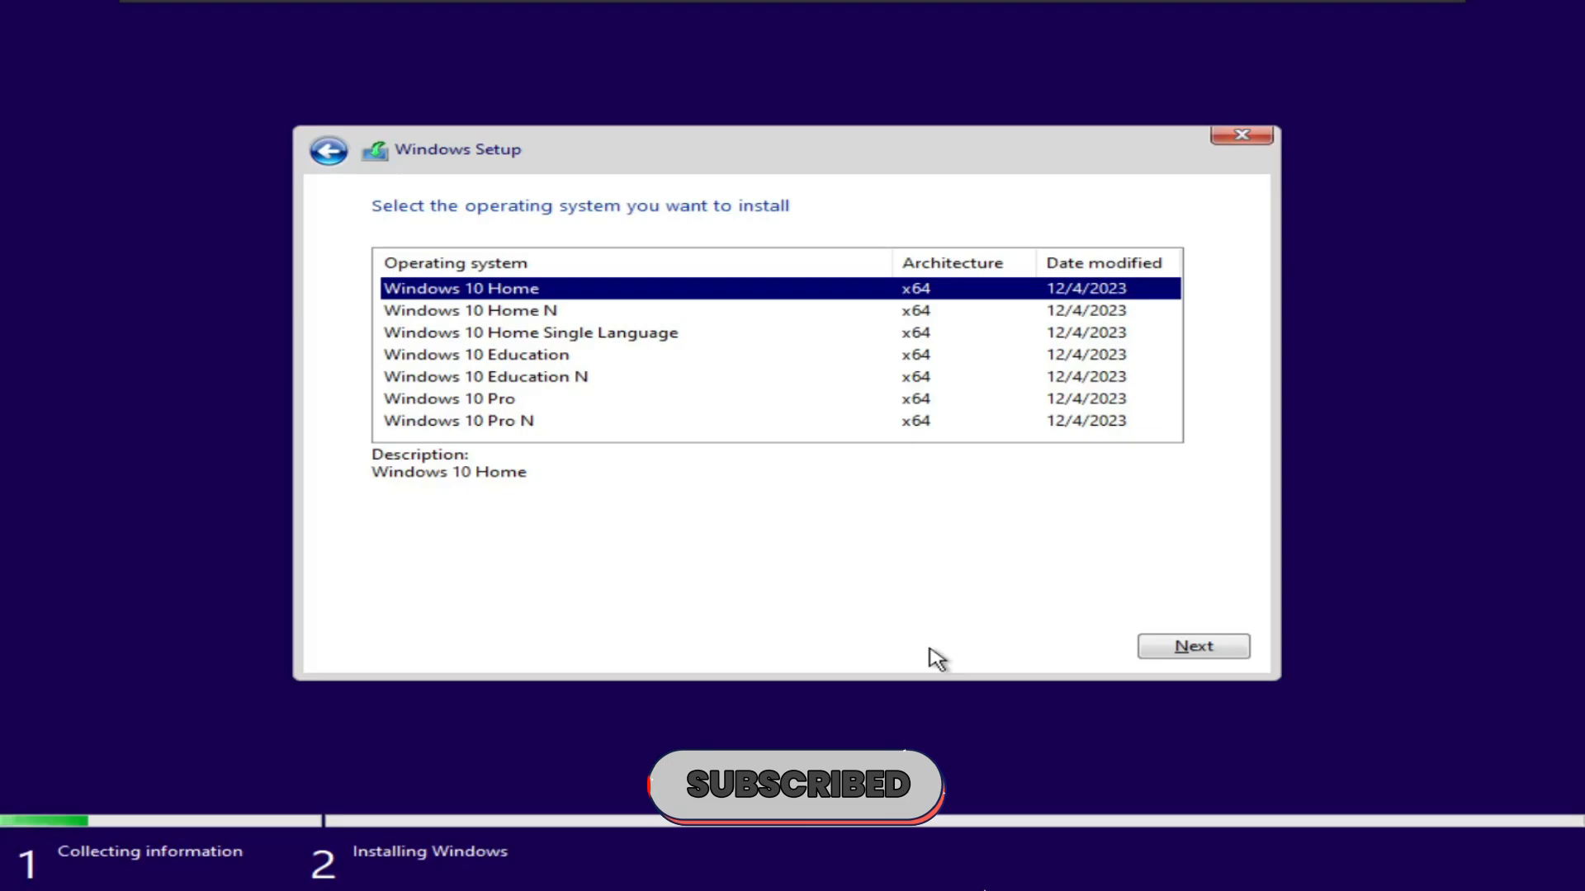
{"action": "left_click", "coordinate": [506, 399]}
{"action": "left_click", "coordinate": [1173, 644]}
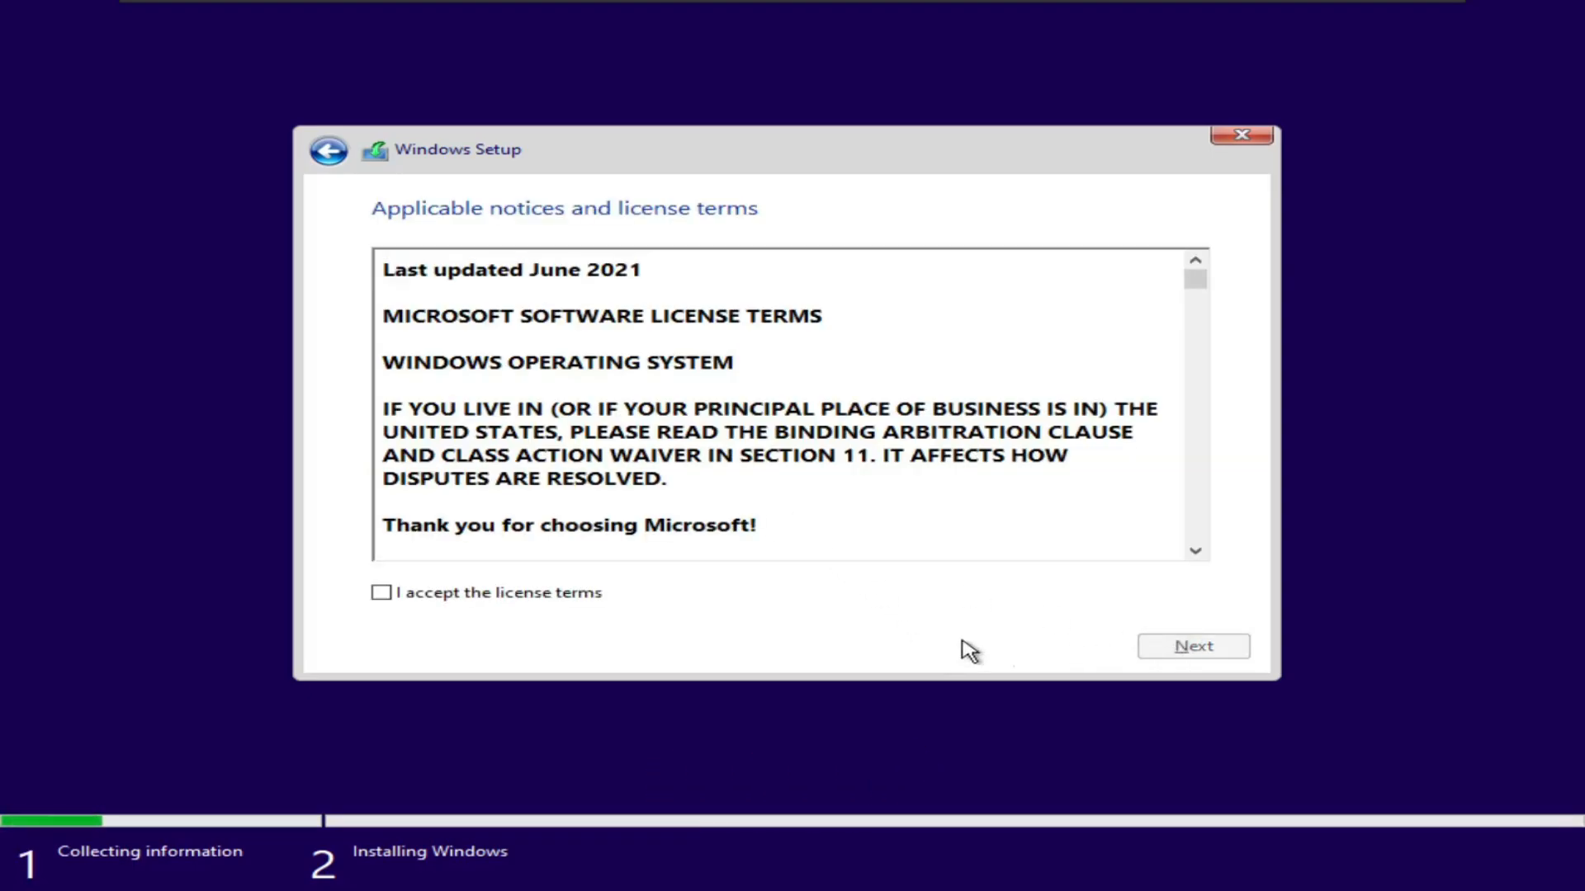
Accept the license terms, choose a custom installation and select Drive 1 Partition 1 in the partition list.
{"action": "left_click", "coordinate": [459, 597]}
{"action": "left_click", "coordinate": [1194, 646]}
{"action": "left_click", "coordinate": [698, 434]}
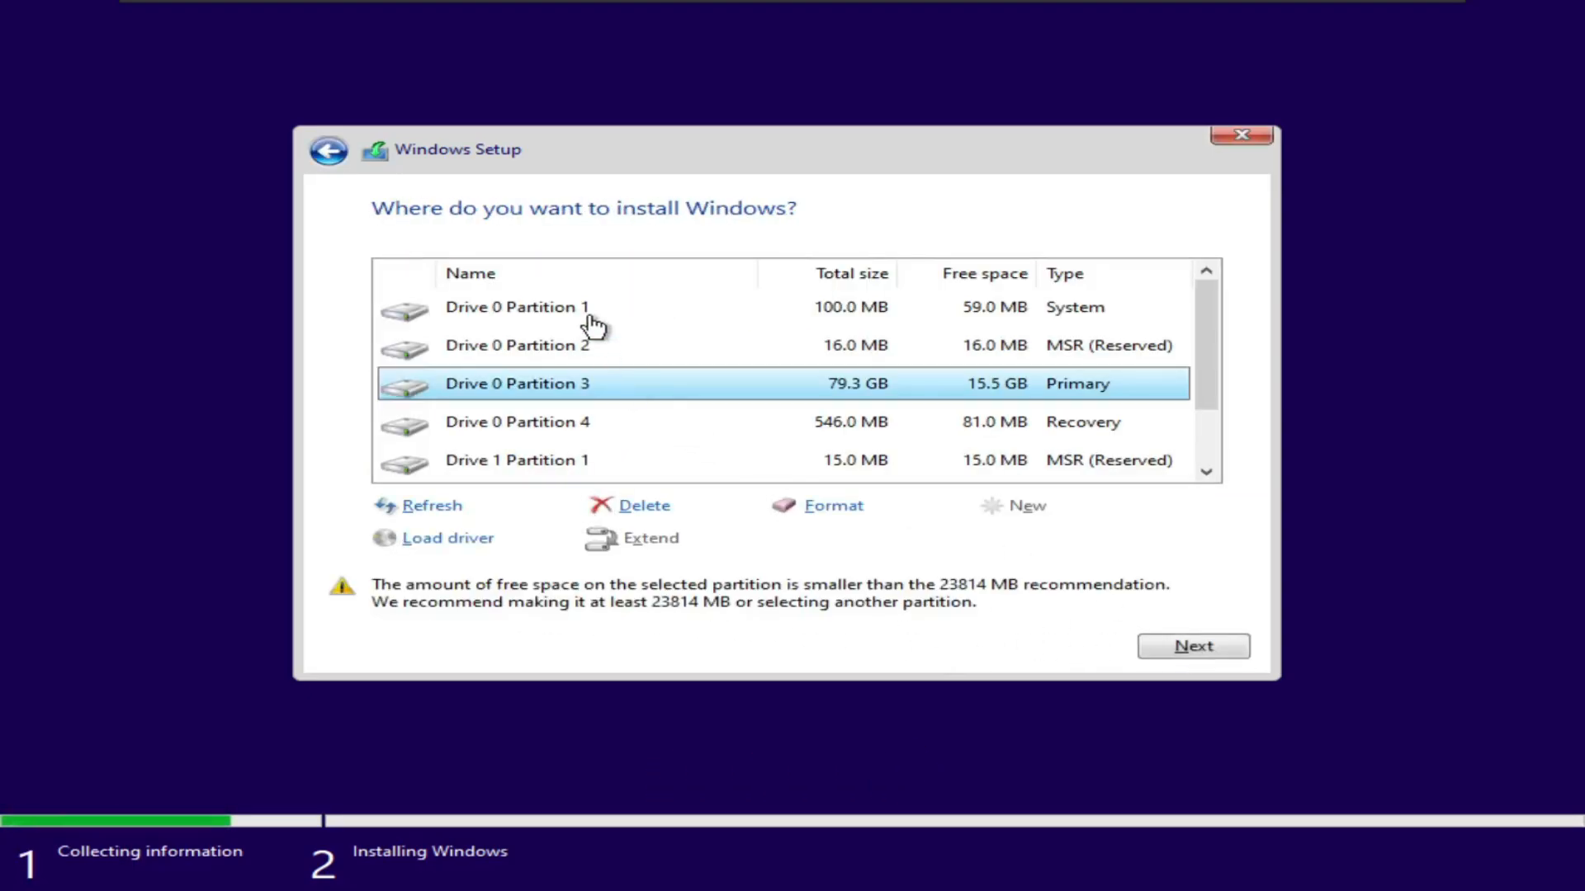
{"action": "left_click", "coordinate": [561, 459]}
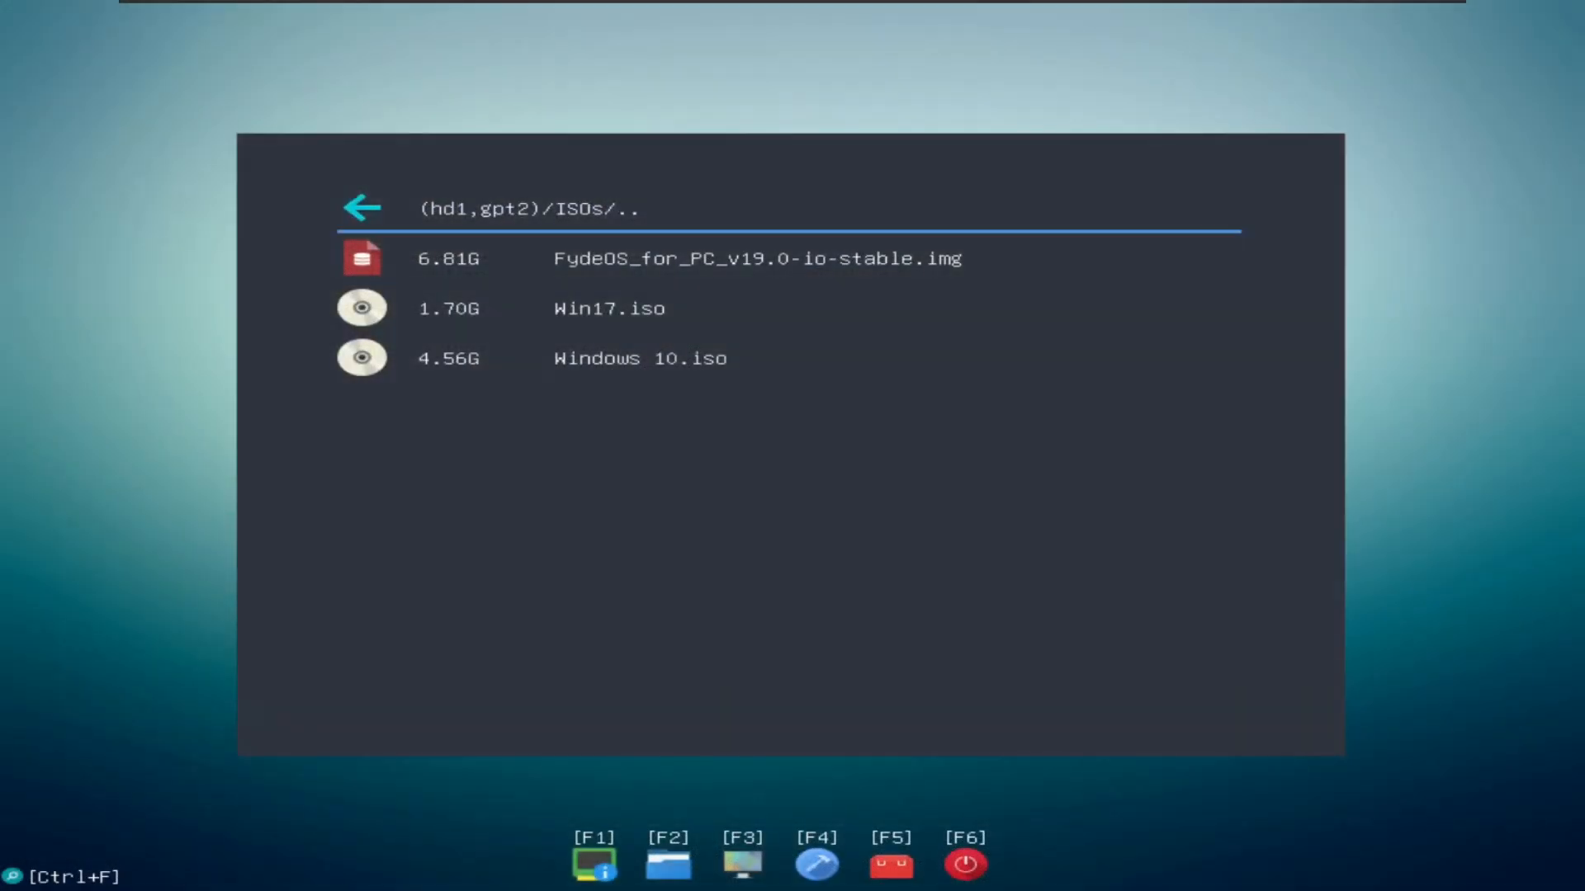
Open the boot options of Win17.iso in the ISOs folder and highlight Boot Windows From ISO.
{"action": "key", "text": "Down"}
{"action": "key", "text": "Down"}
{"action": "key", "text": "Down"}
{"action": "key", "text": "Up"}
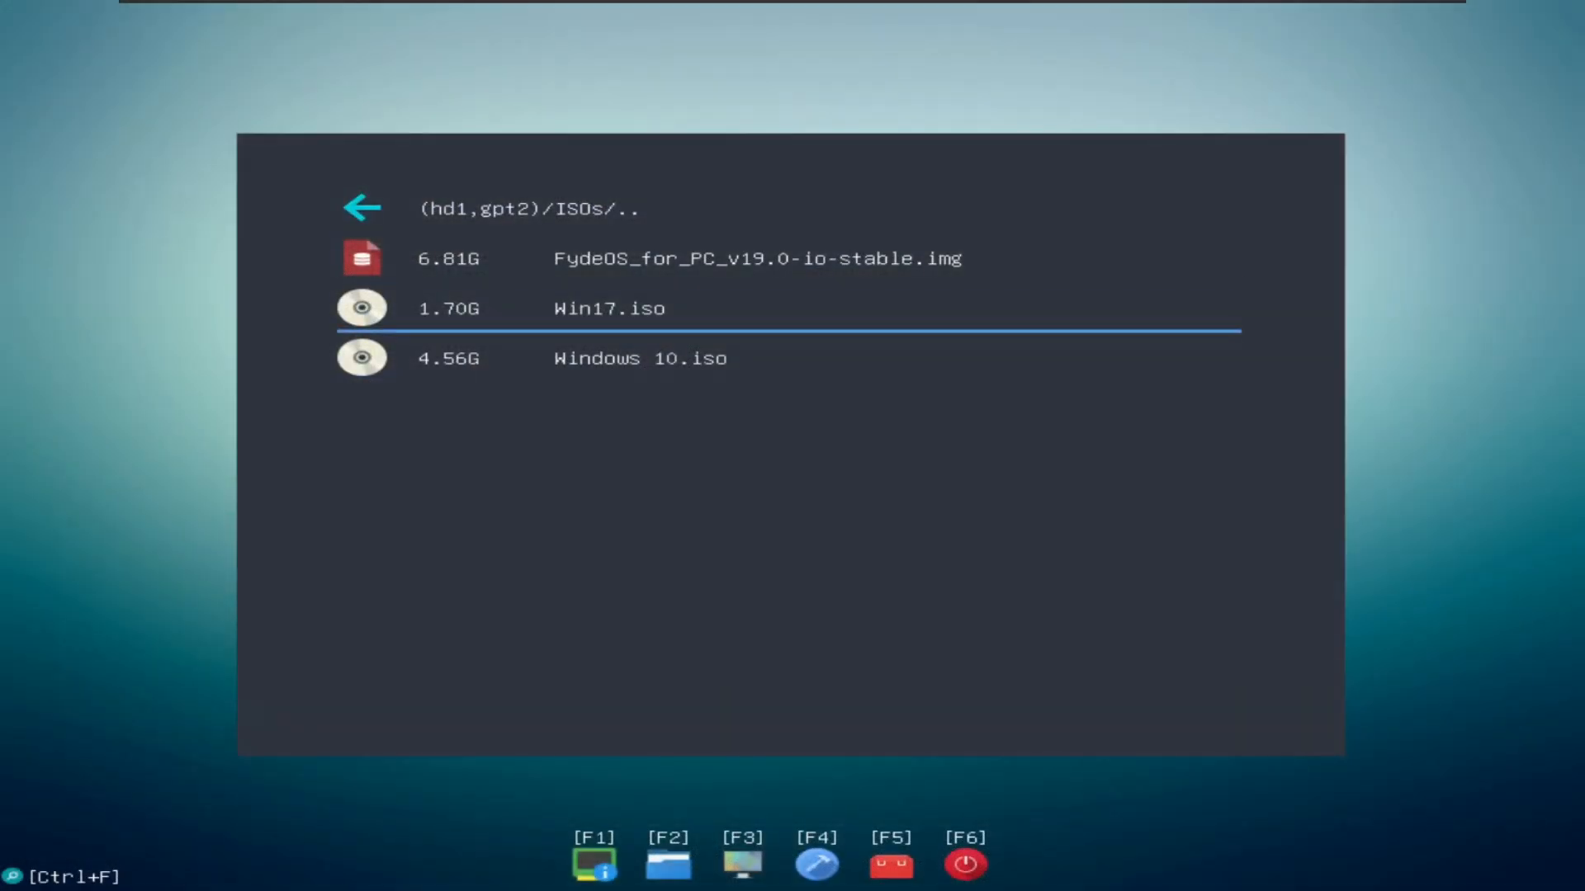
{"action": "key", "text": "Up"}
{"action": "key", "text": "Down"}
{"action": "key", "text": "Down"}
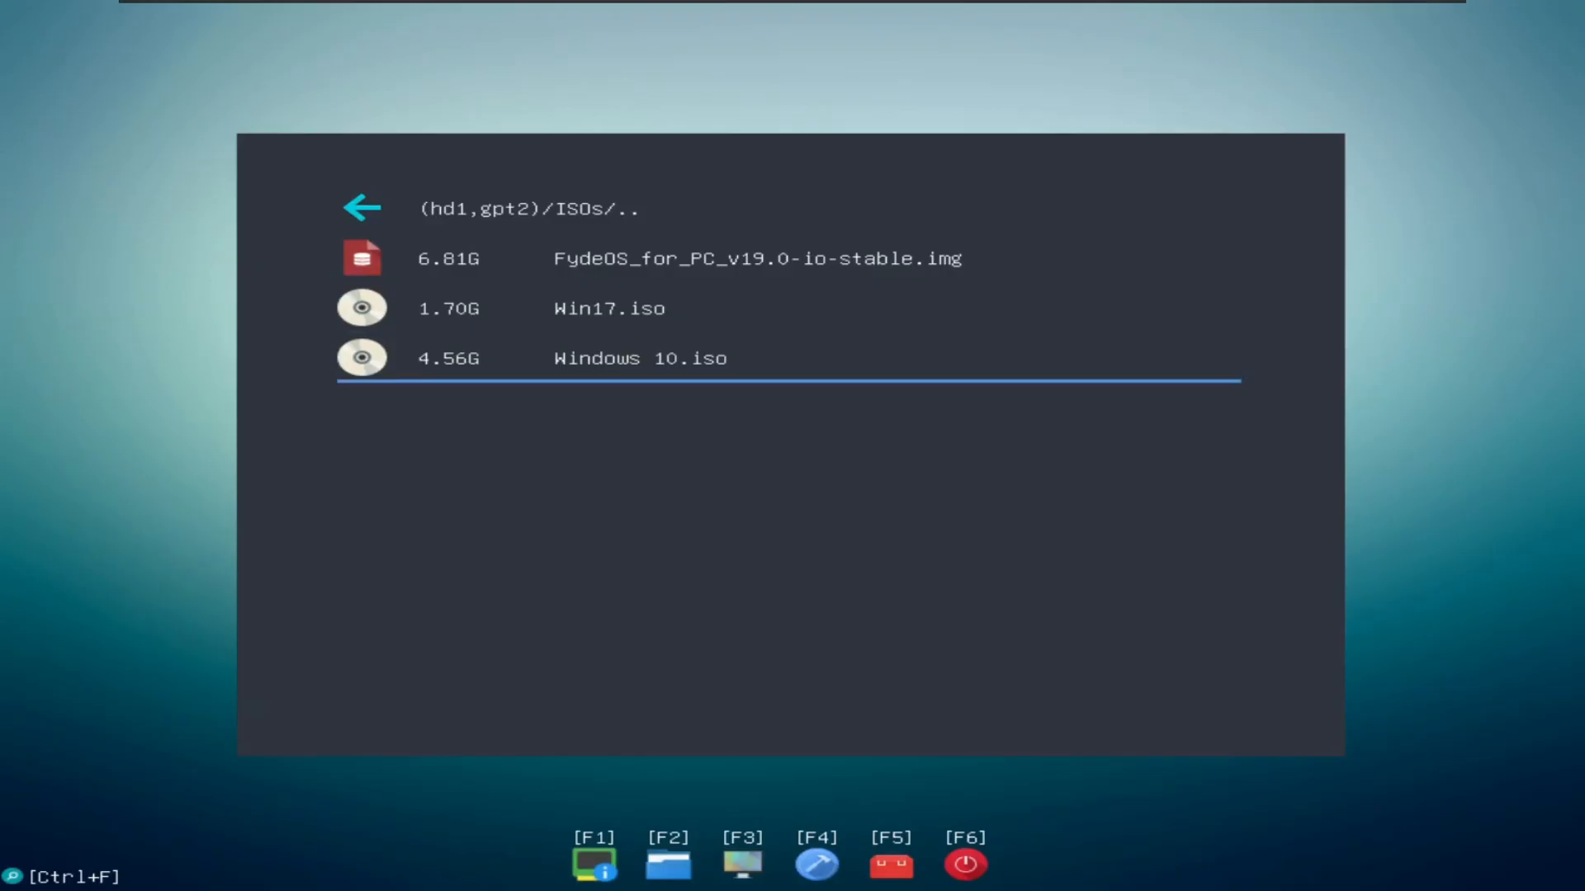
{"action": "key", "text": "Up"}
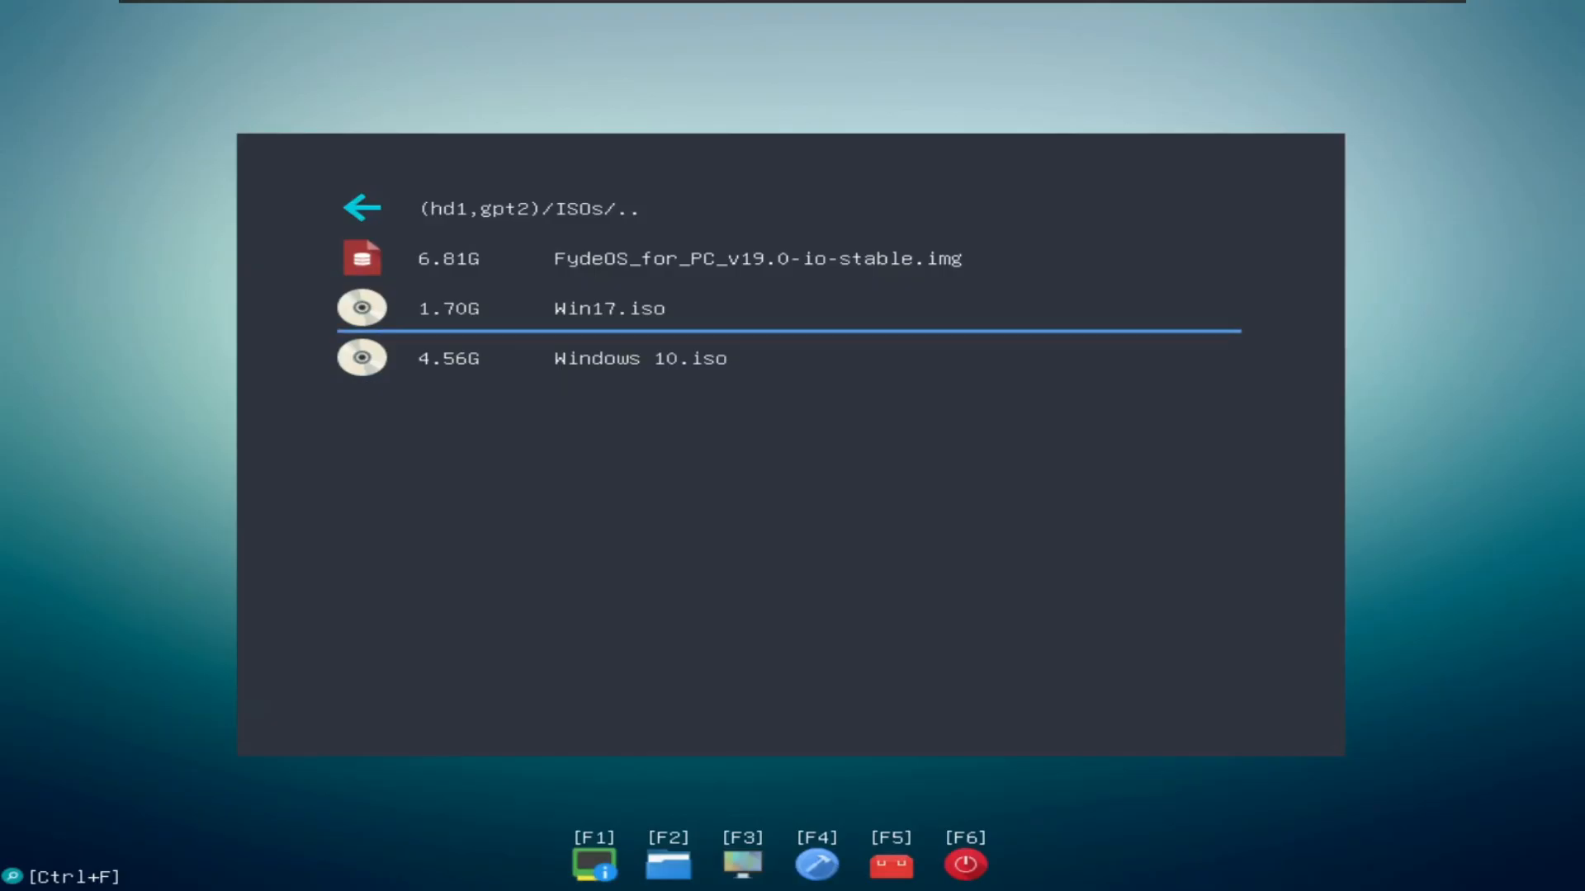
{"action": "key", "text": "Return"}
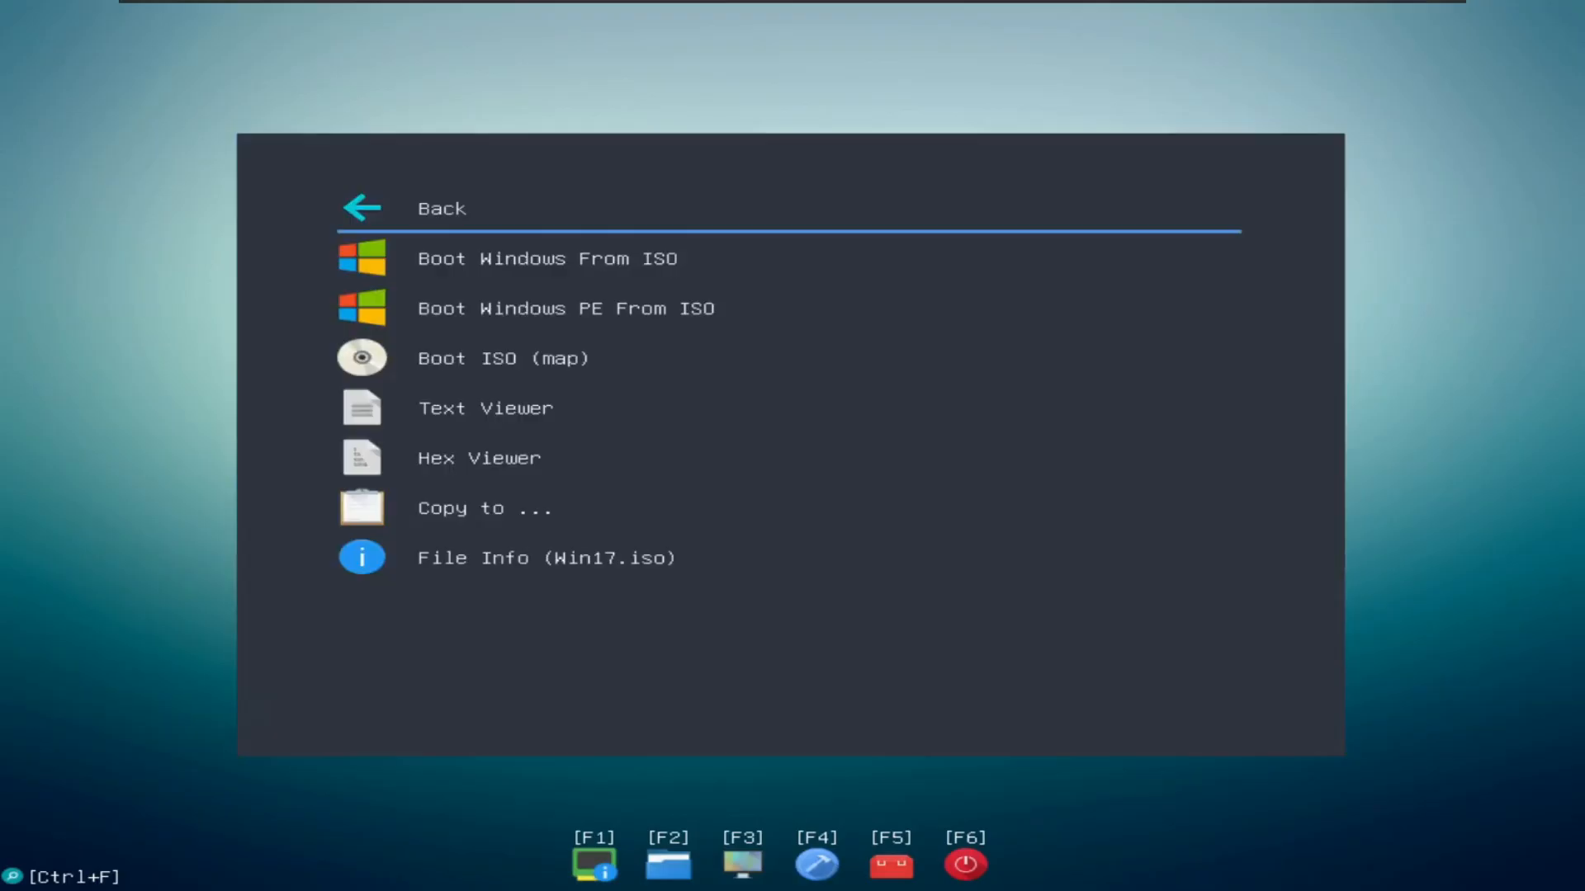
{"action": "key", "text": "Down"}
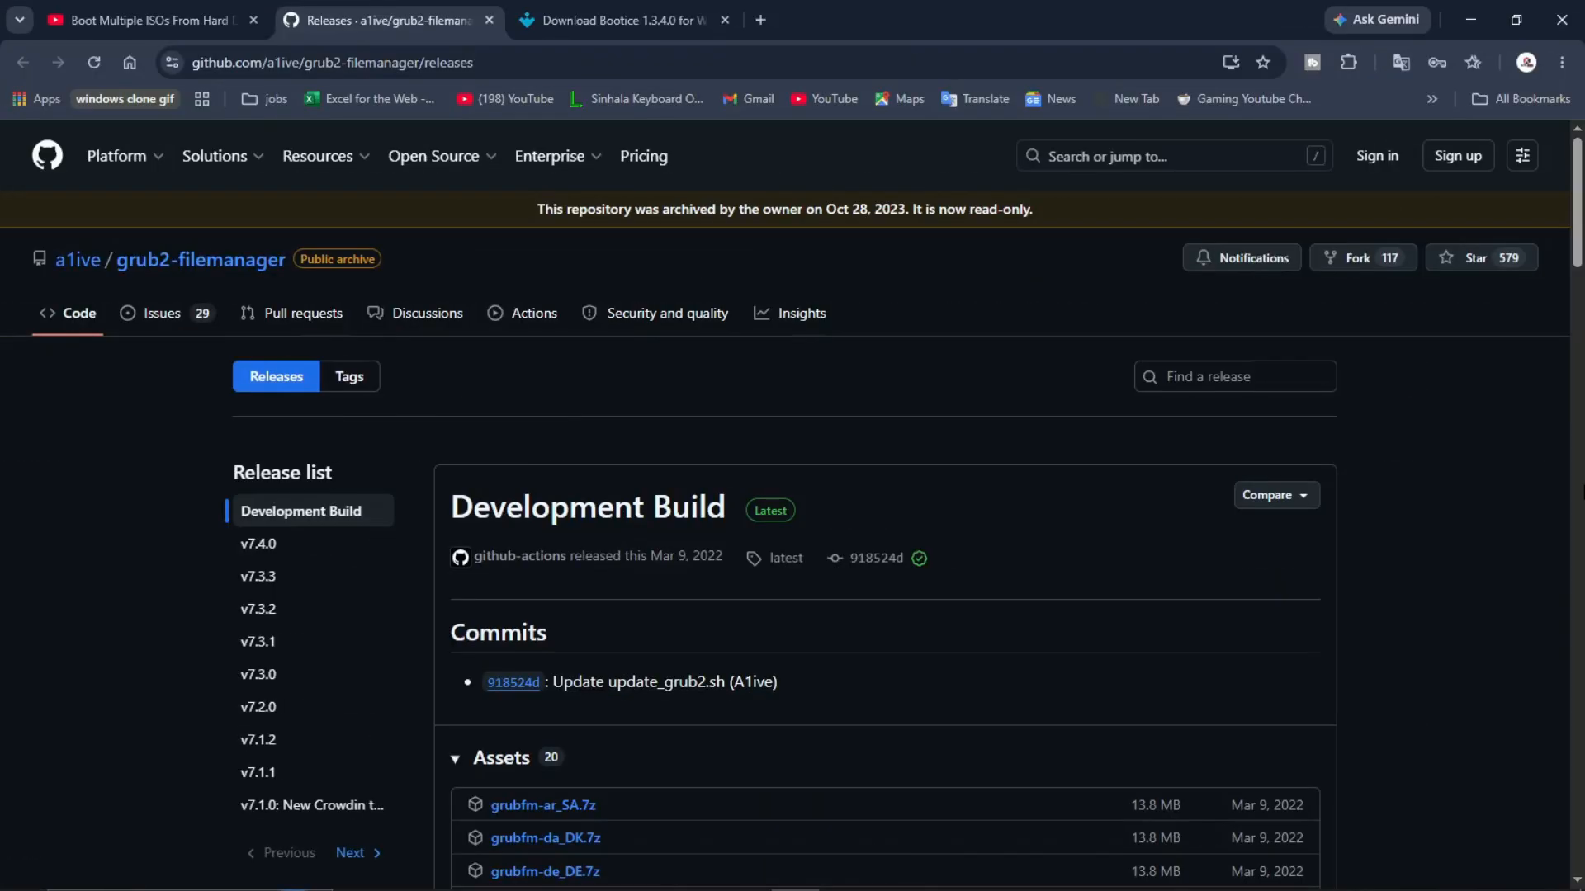
{"action": "scroll", "coordinate": [793, 496], "scroll_direction": "down", "scroll_amount": 4}
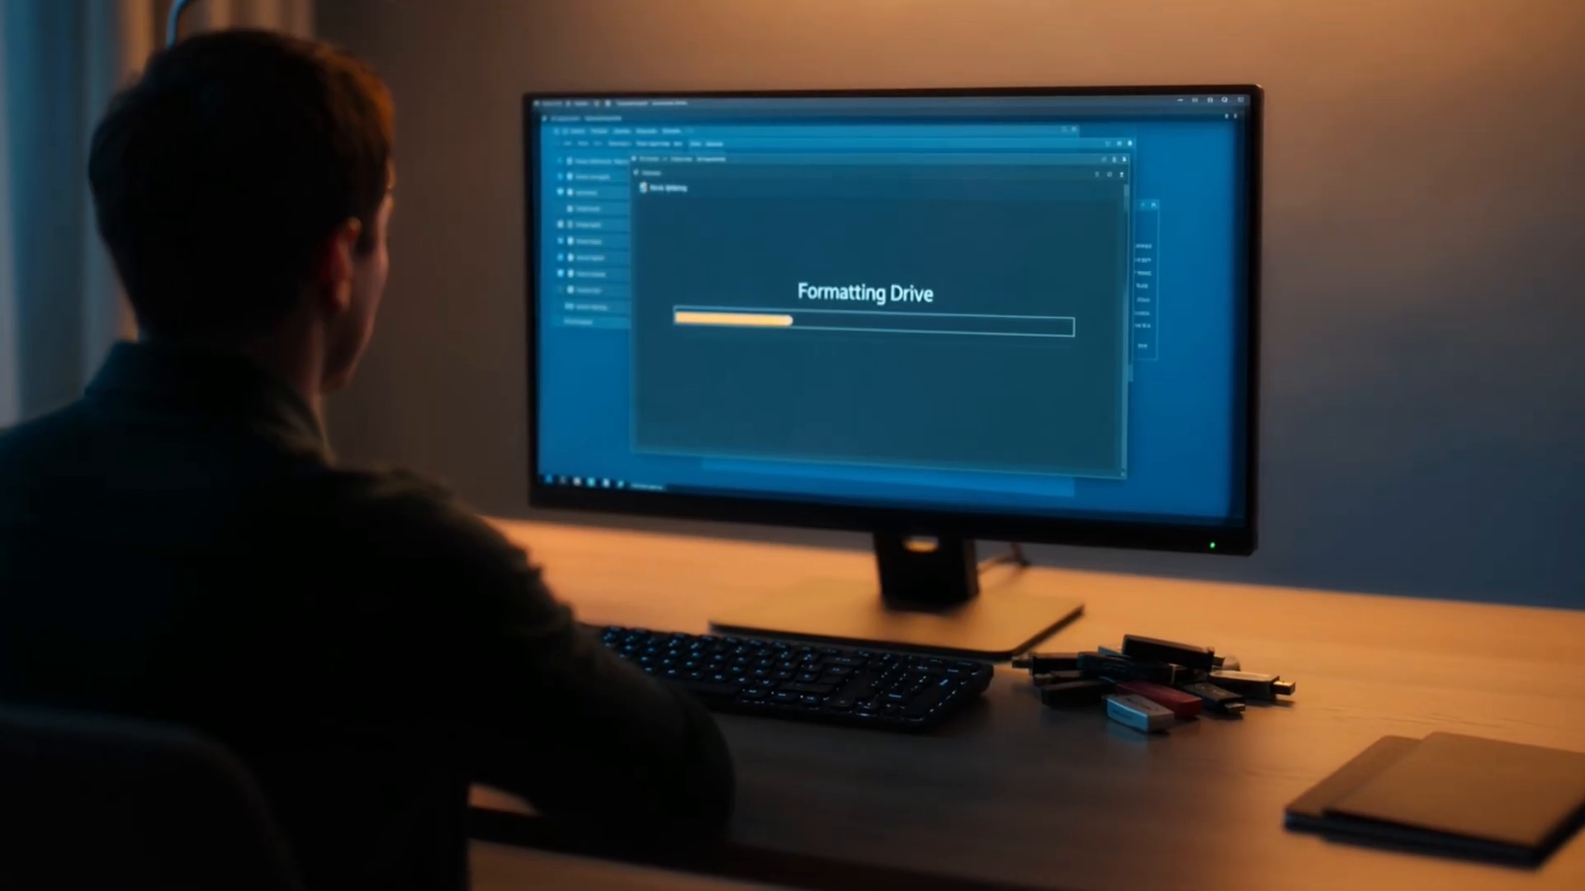